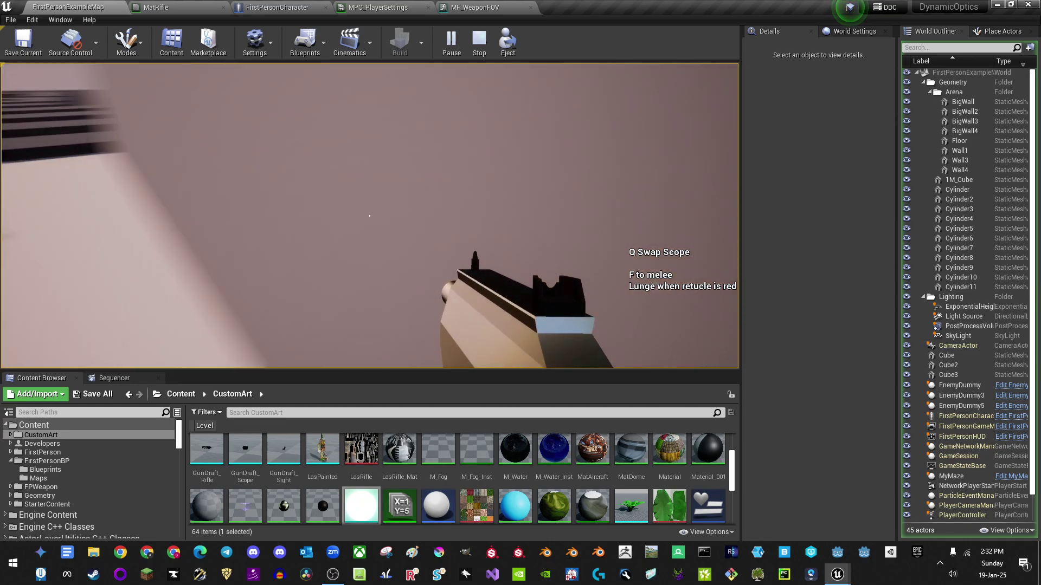
Step: Eject from the running game, toggle the viewport's collision display off and on, and view the rifle mesh from outside
key(w)
key(F8)
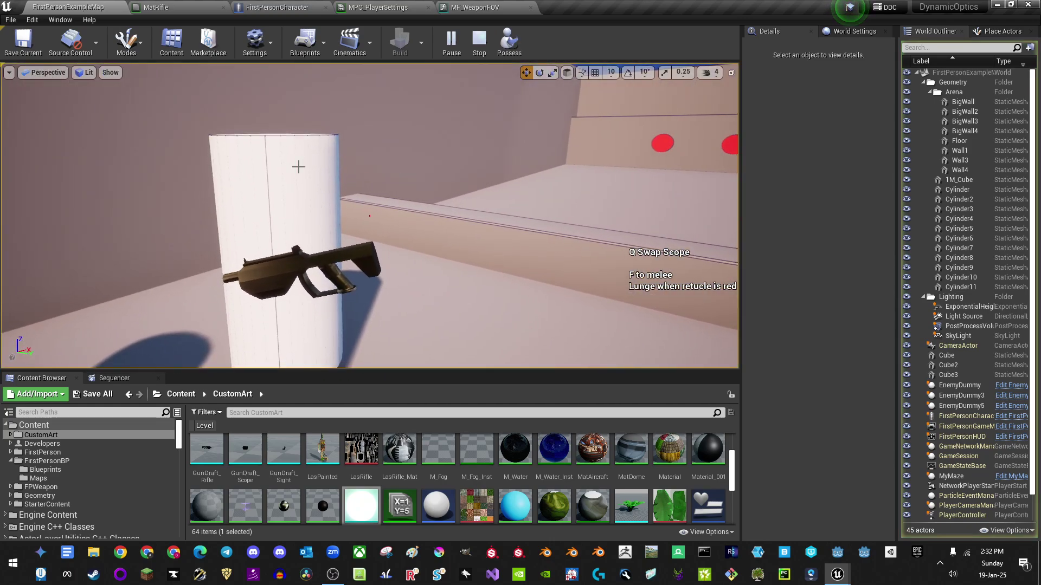
click(77, 77)
click(111, 75)
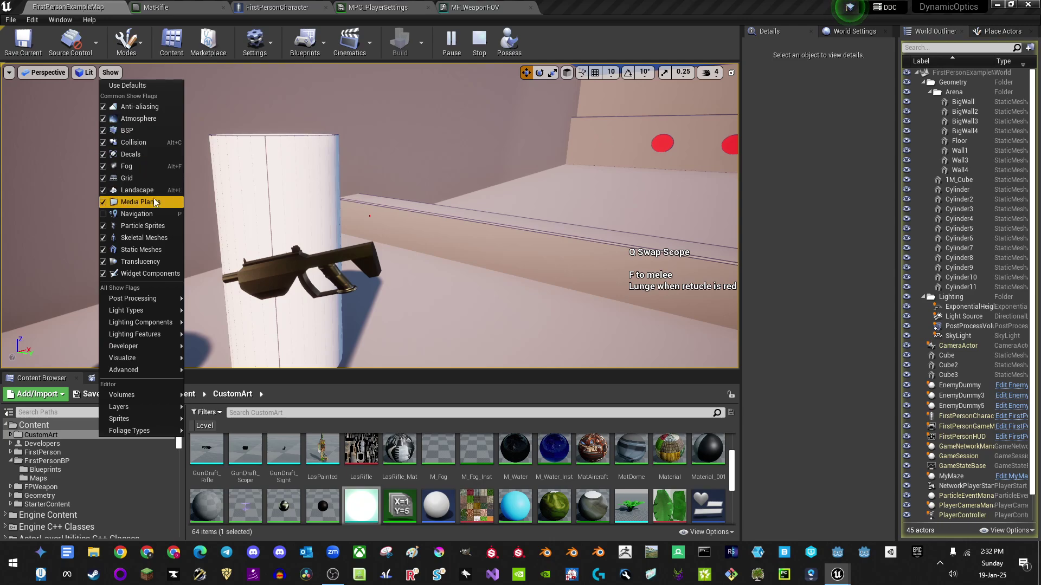
click(132, 146)
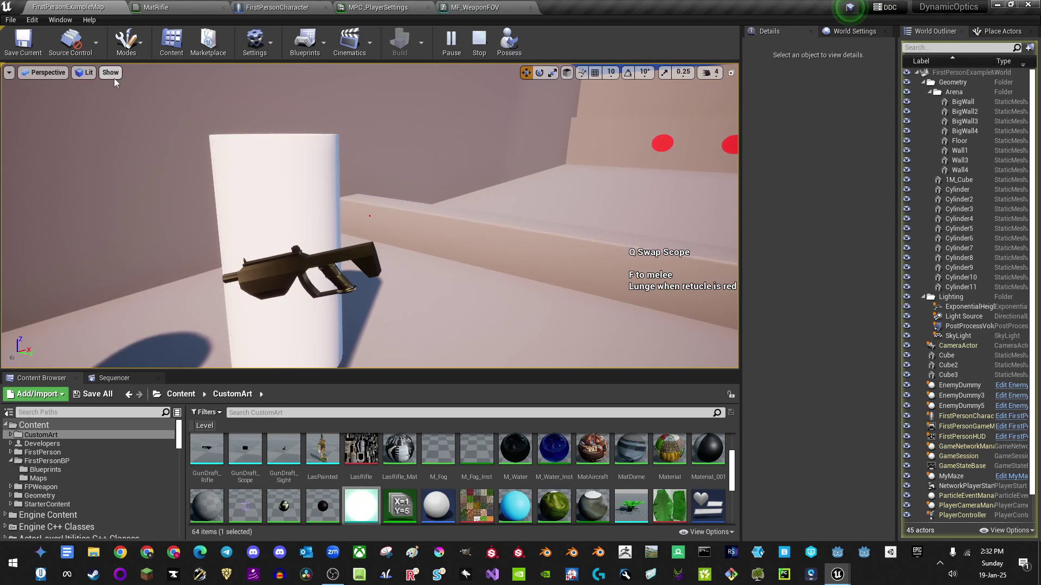
click(113, 74)
click(132, 142)
right_drag(325, 217, 379, 212)
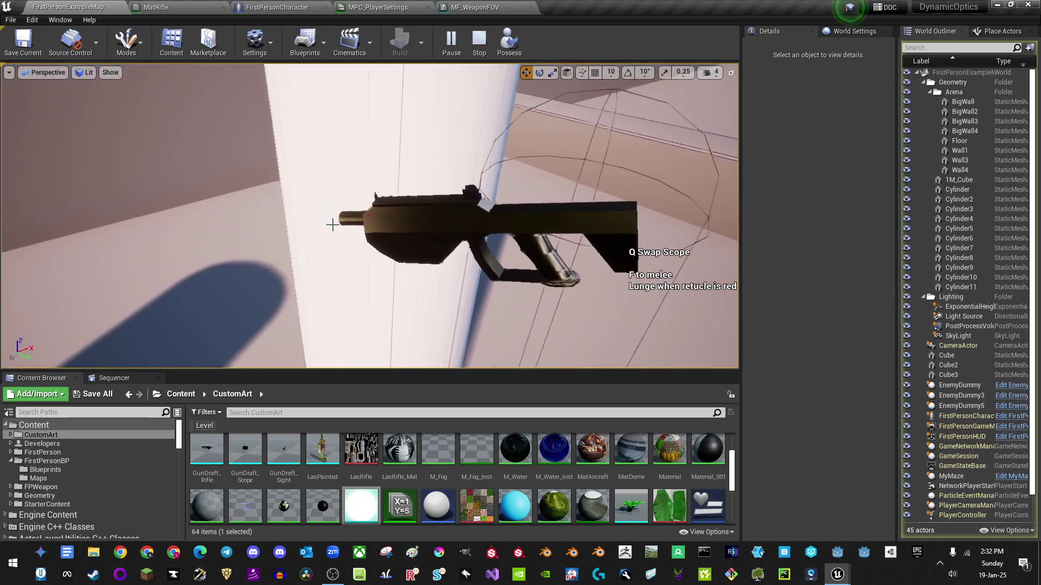
Step: Possess the player again, view the rifle against the white cylinder, and stop the play session
click(508, 43)
click(499, 136)
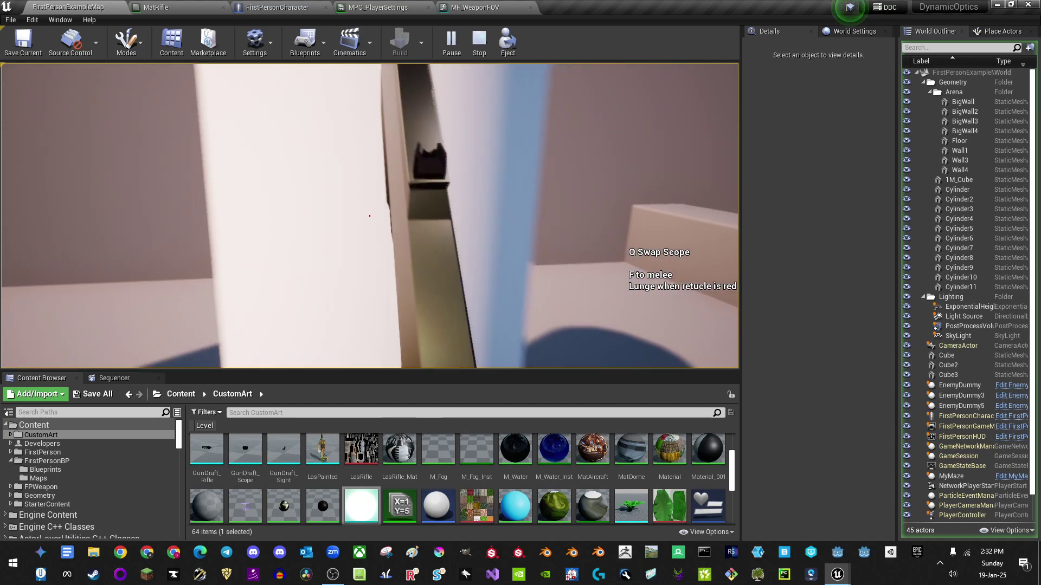
key(Escape)
Step: Inspect the MF_WeaponFOV node wired into World Position Offset in the MatRifle material graph
click(466, 6)
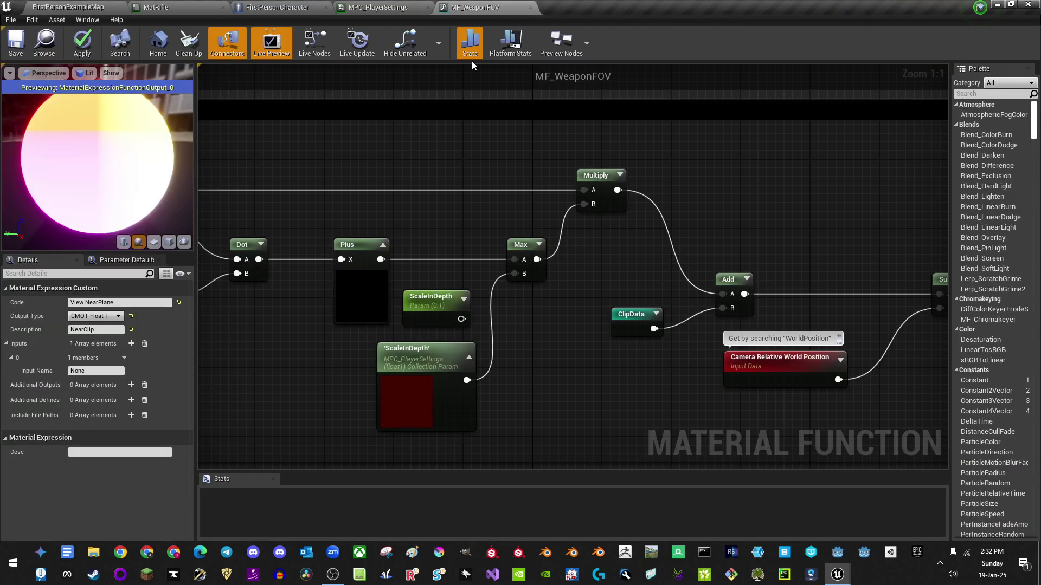
click(156, 7)
right_drag(548, 234, 517, 184)
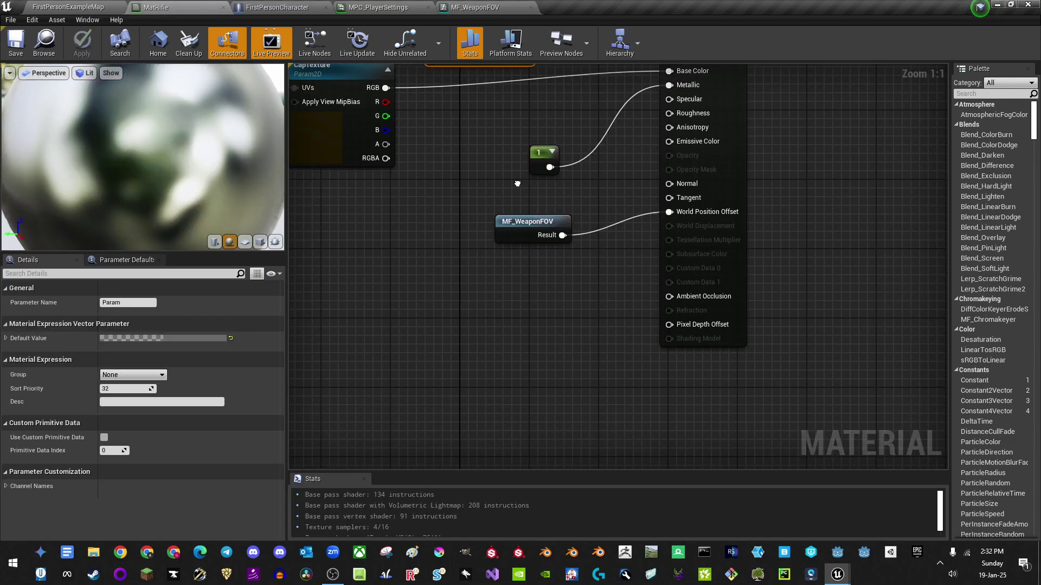
click(528, 224)
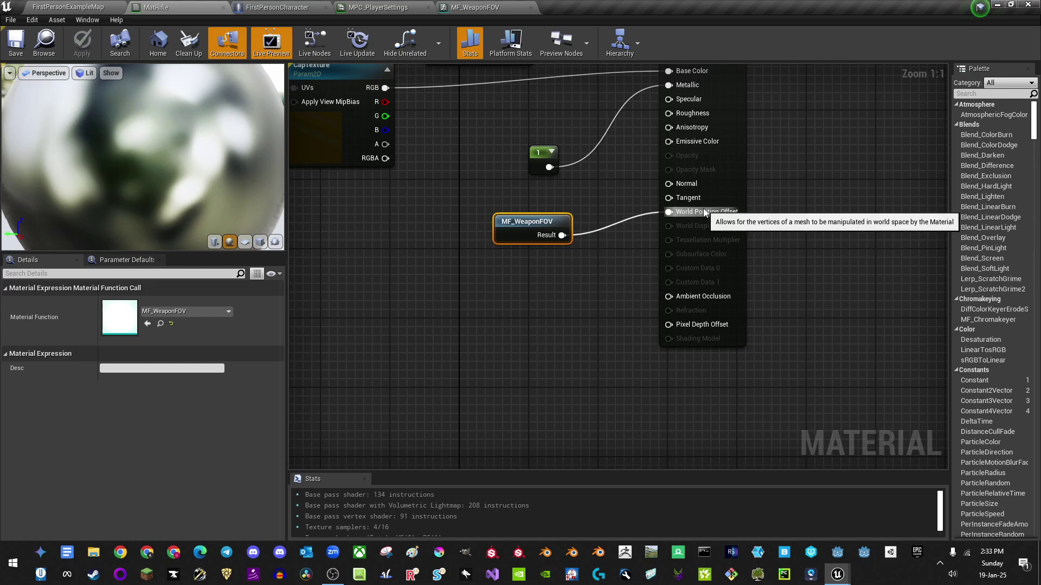
Step: Play the level, move the player up to and away from the cylinders to check weapon clipping, and eject
click(105, 5)
click(457, 54)
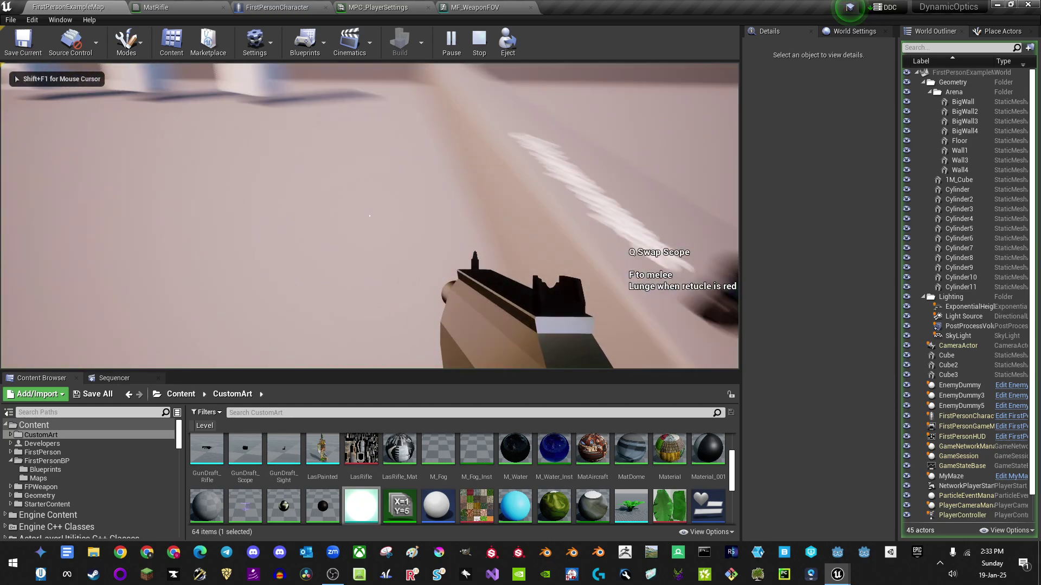
key(w)
key(d)
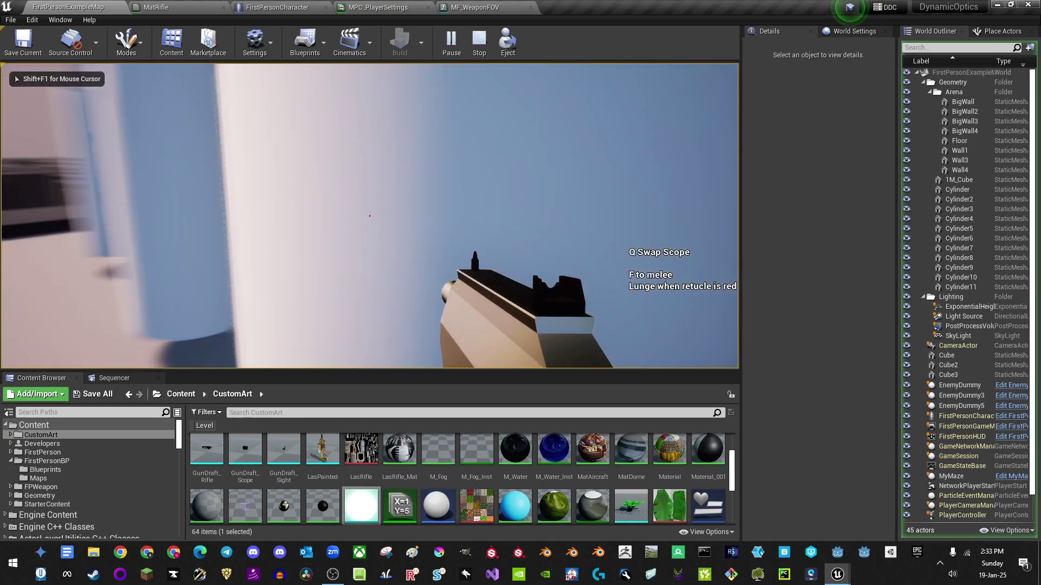
key(w)
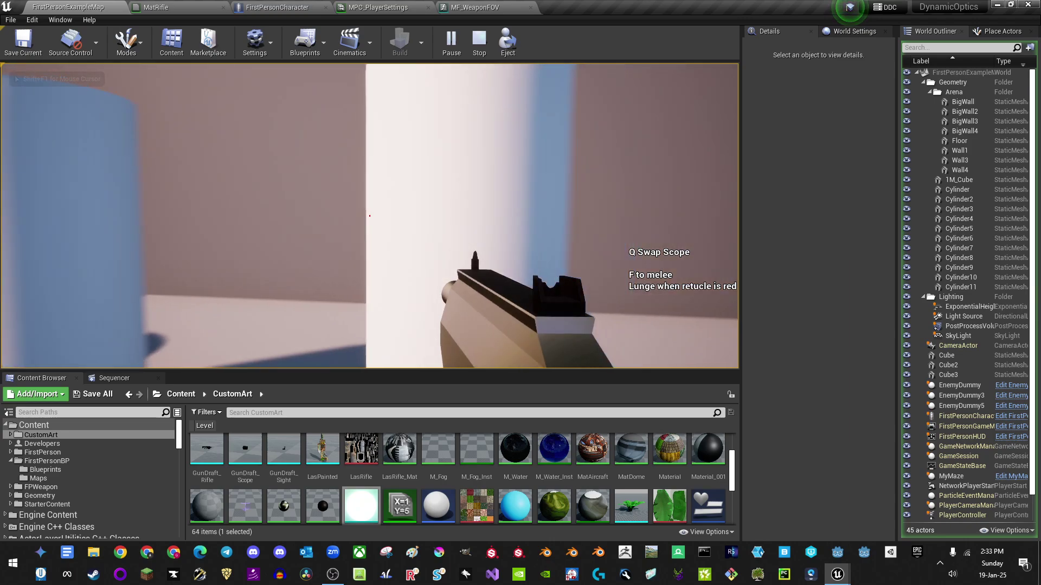
key(s)
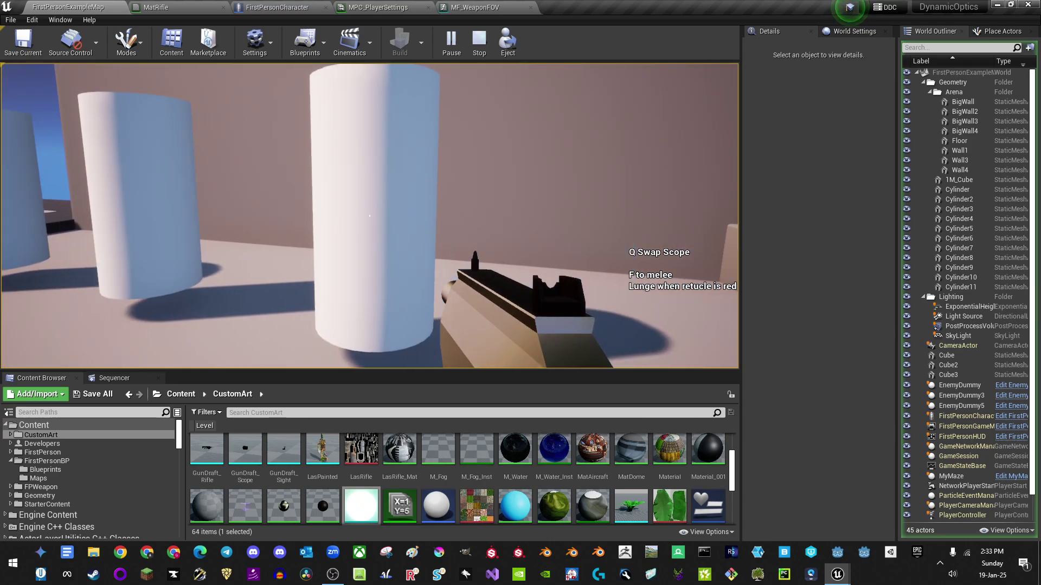
key(s)
key(w)
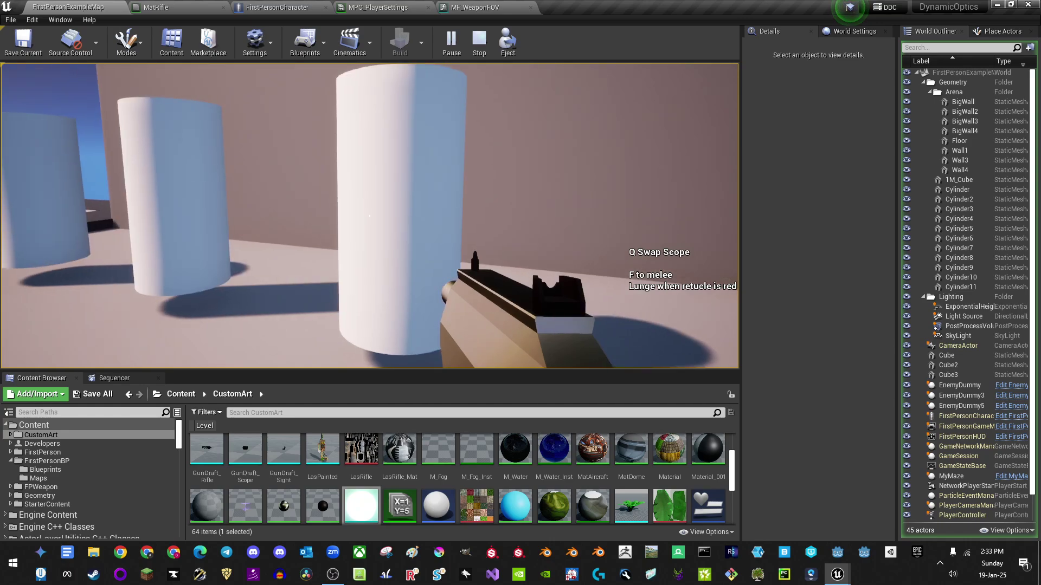
key(F8)
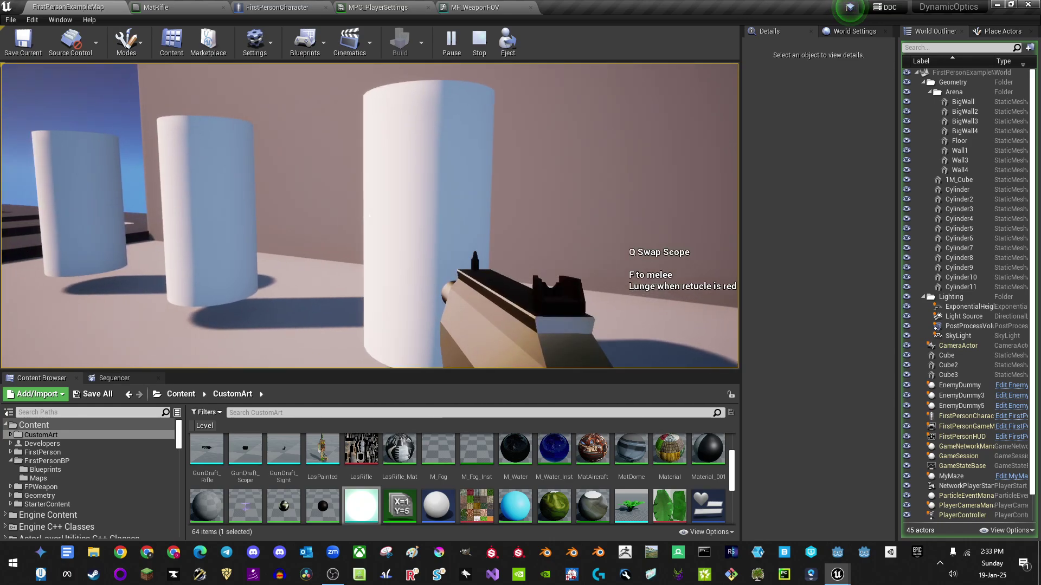
Step: Float MPC_PlayerSettings beside the running viewport, raise the FOV Weapon default value to about 93.07, and close the collection
click(382, 7)
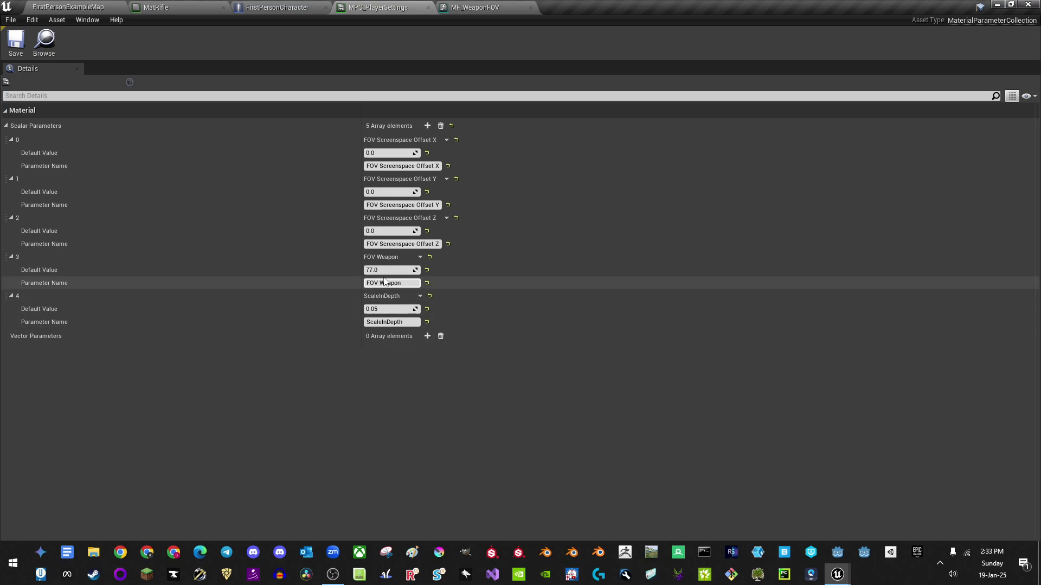
drag(382, 7, 646, 115)
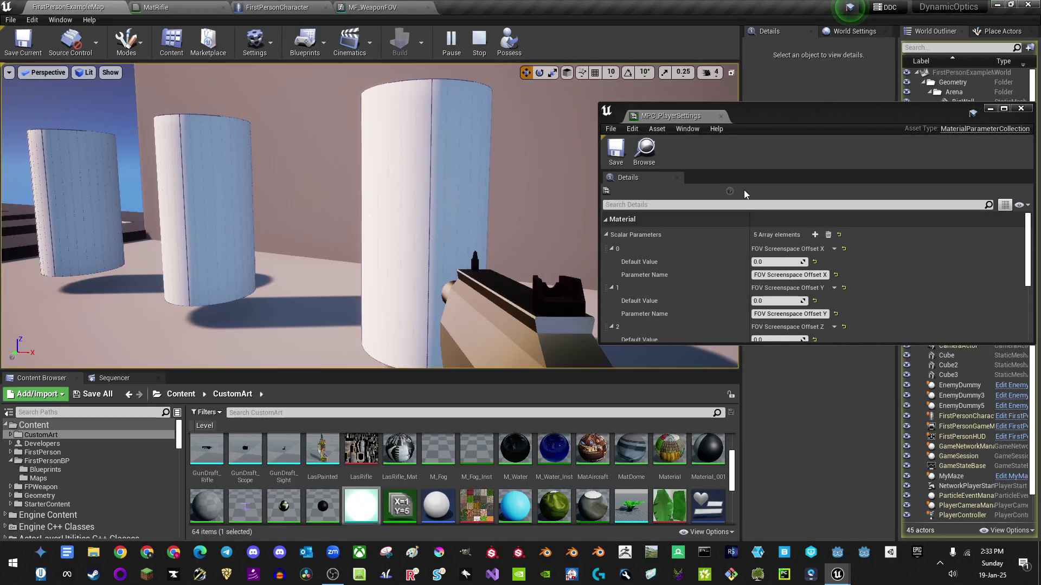
scroll(784, 299, down, 5)
drag(785, 263, 795, 271)
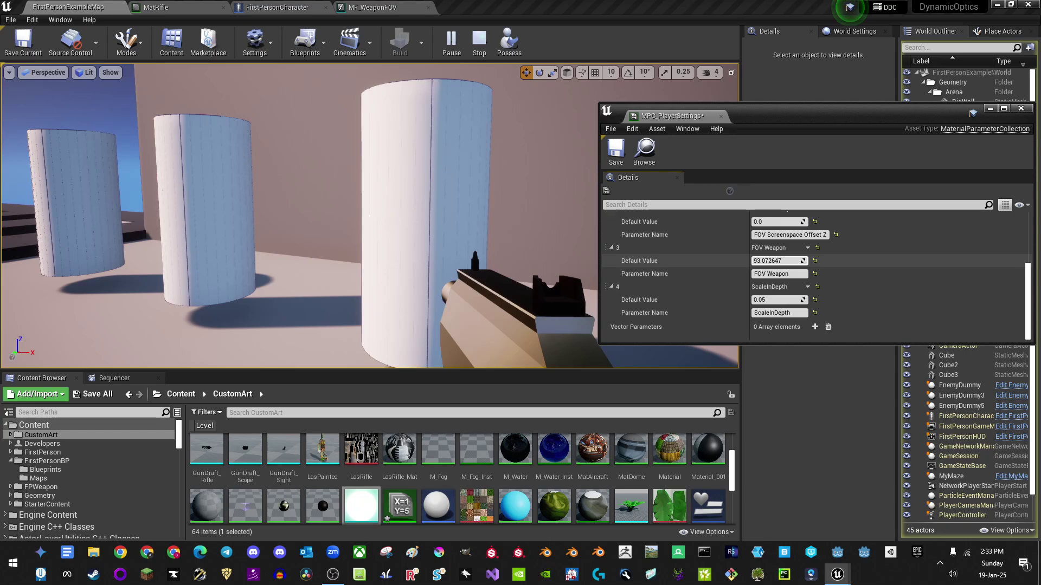
click(721, 116)
Step: Examine the aiming timelines and weapon FOV nodes in the FirstPersonCharacter event graph
click(277, 7)
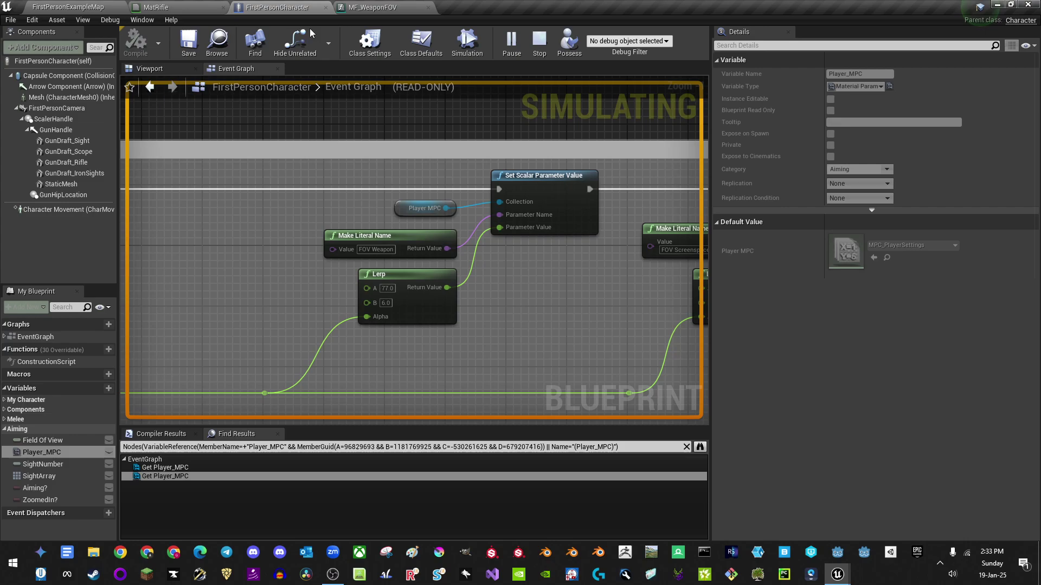
scroll(358, 221, down, 5)
scroll(359, 221, up, 3)
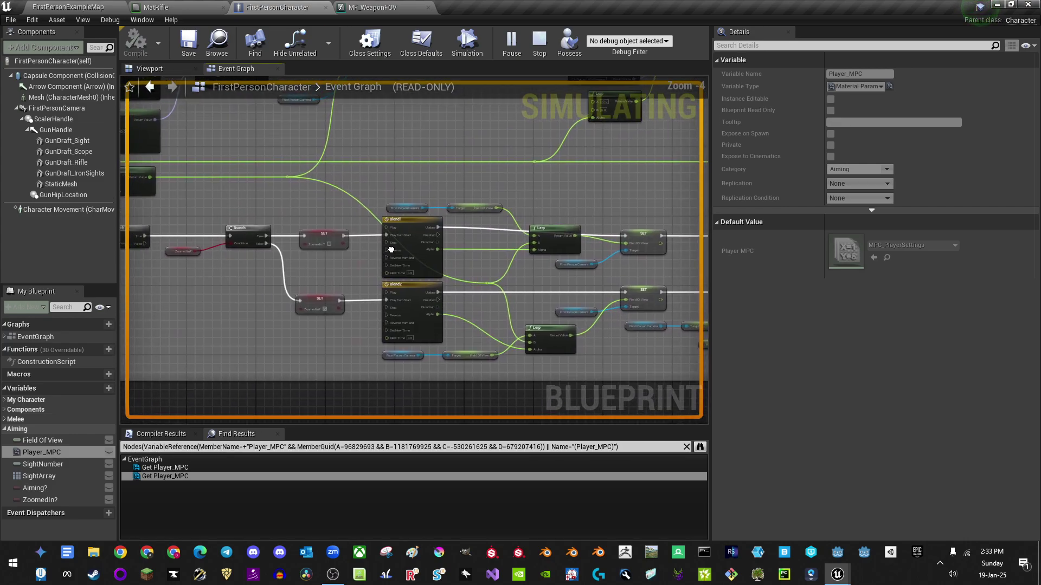
Step: Return to the running level, possess the player, and test aiming in and out with the iron sights
click(76, 7)
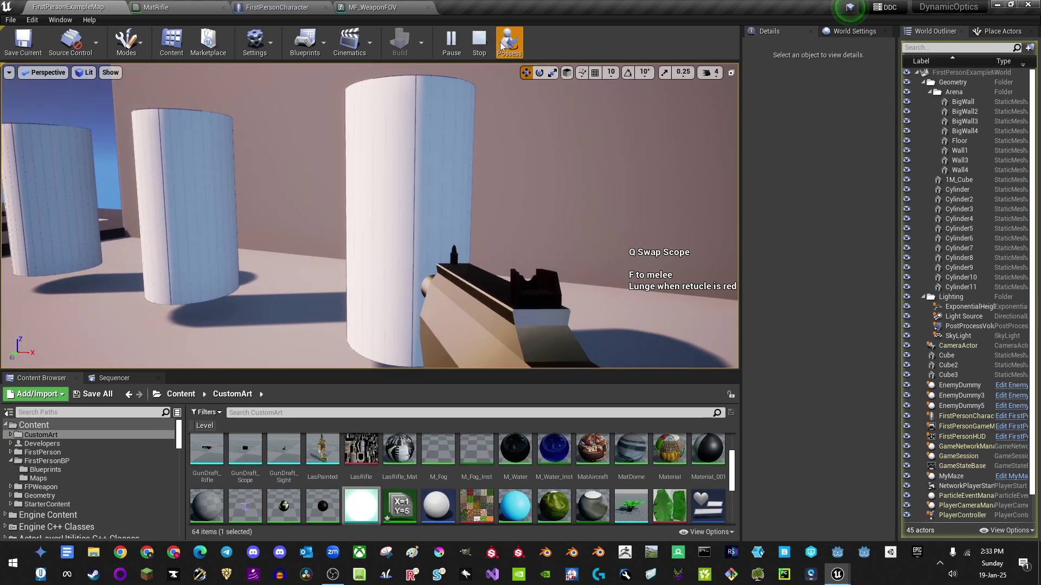
click(501, 45)
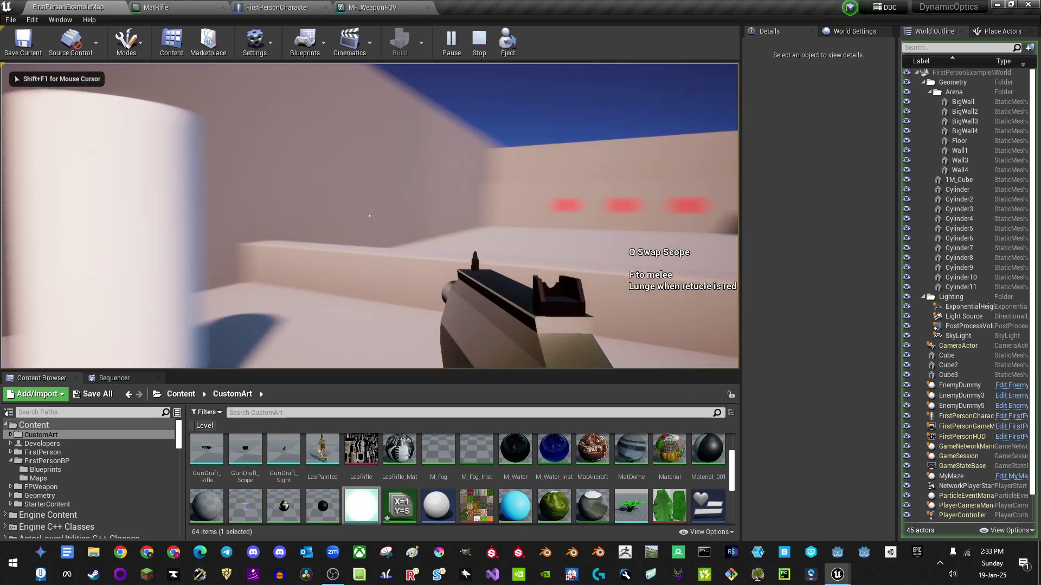
right_click(370, 216)
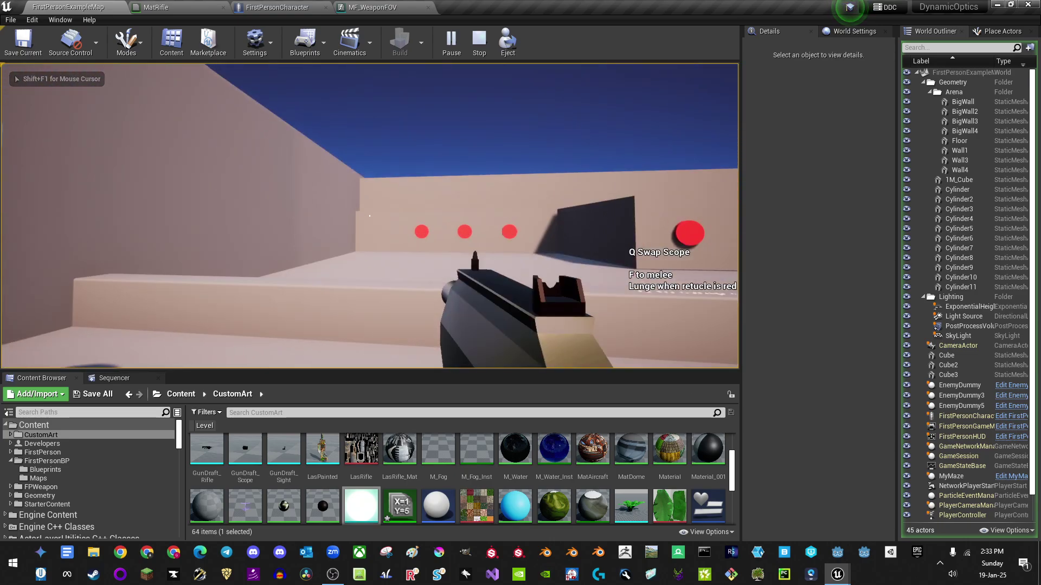
right_click(370, 216)
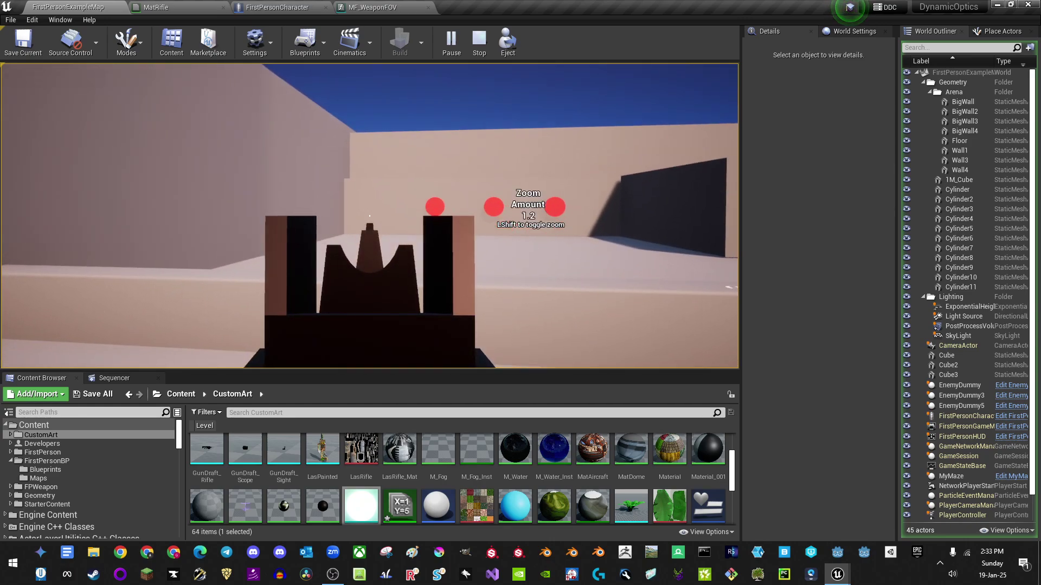
right_click(370, 216)
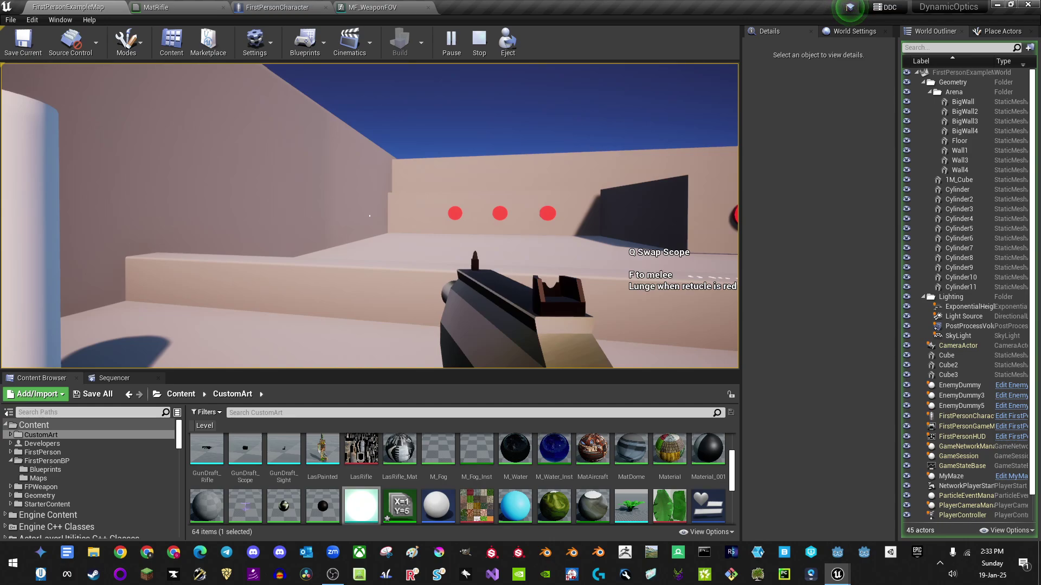
Step: Swap from the iron sights through the reflex sight to the round scope, testing aiming in and out
right_click(370, 216)
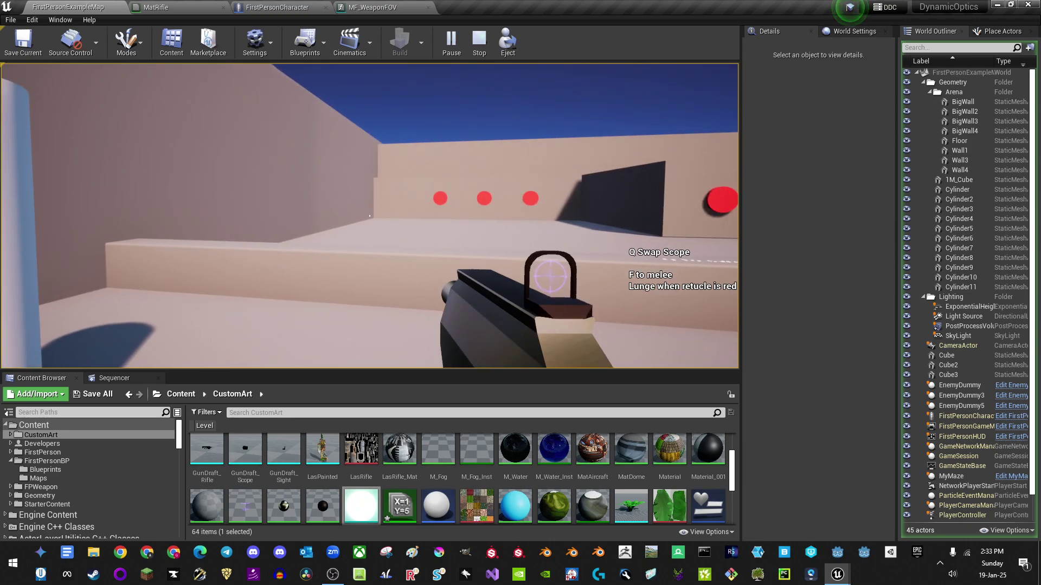
right_click(370, 216)
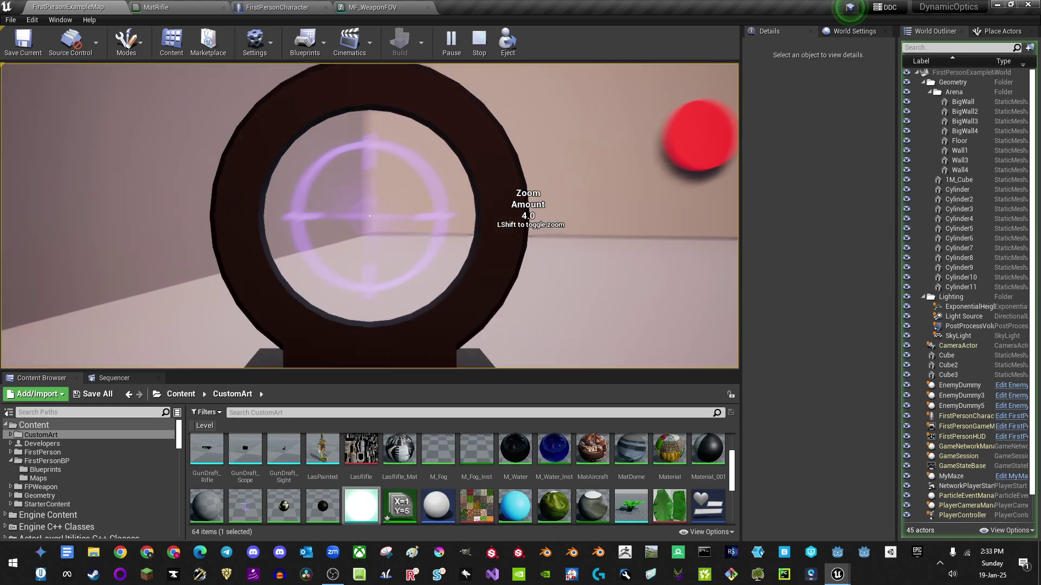
right_click(369, 216)
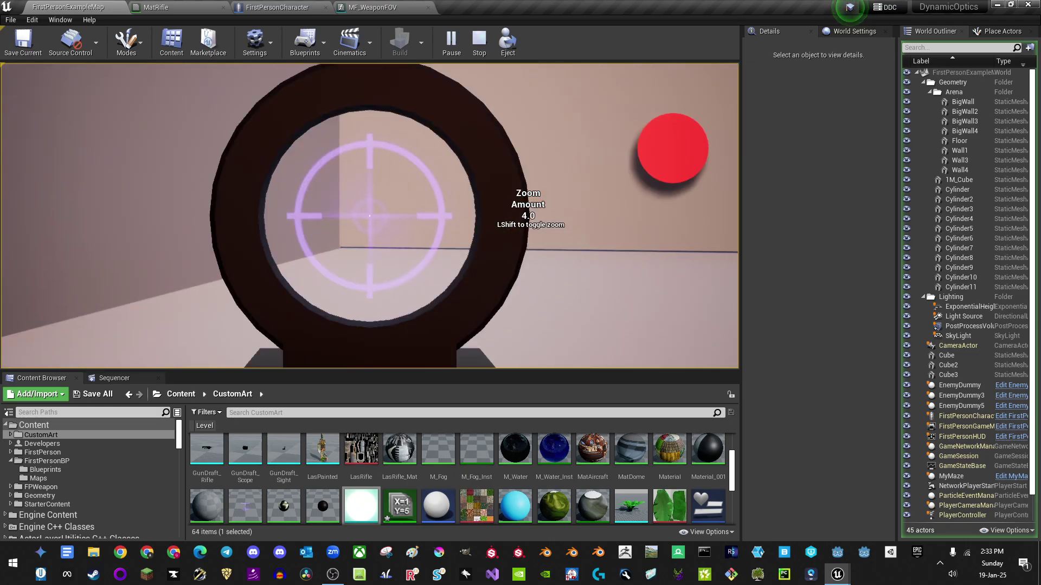
right_click(370, 215)
right_click(370, 216)
right_click(370, 215)
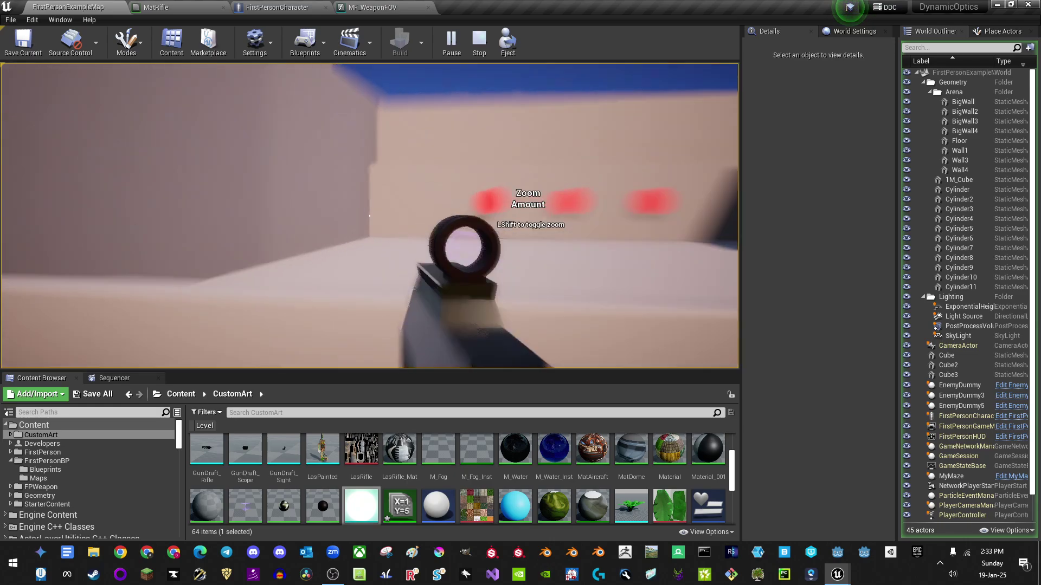
right_click(370, 215)
right_click(370, 215)
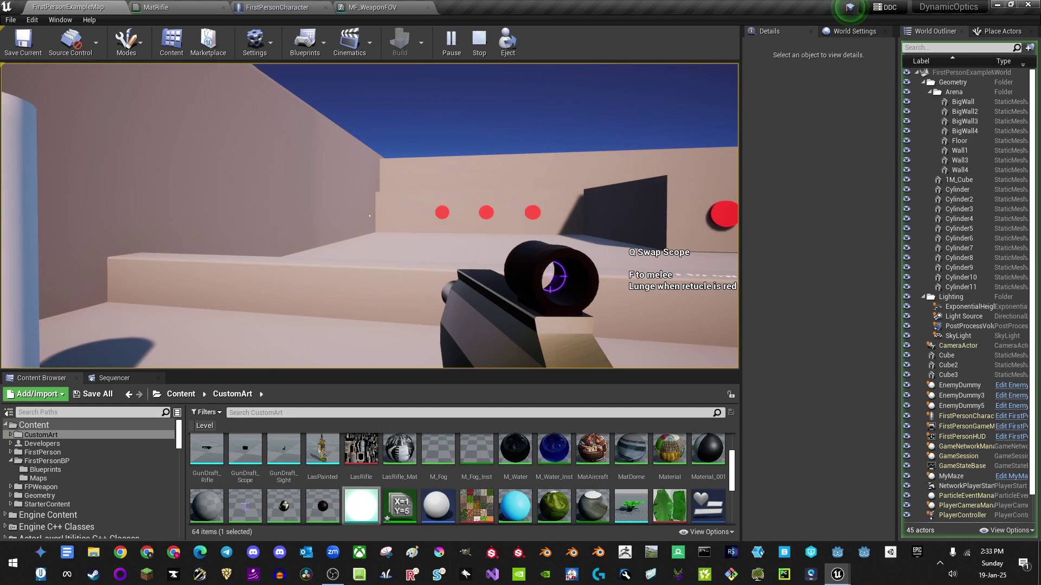
Step: Aim through the round scope, toggle its zoom between 4.0 and 2.0, and stop the play session
right_click(370, 216)
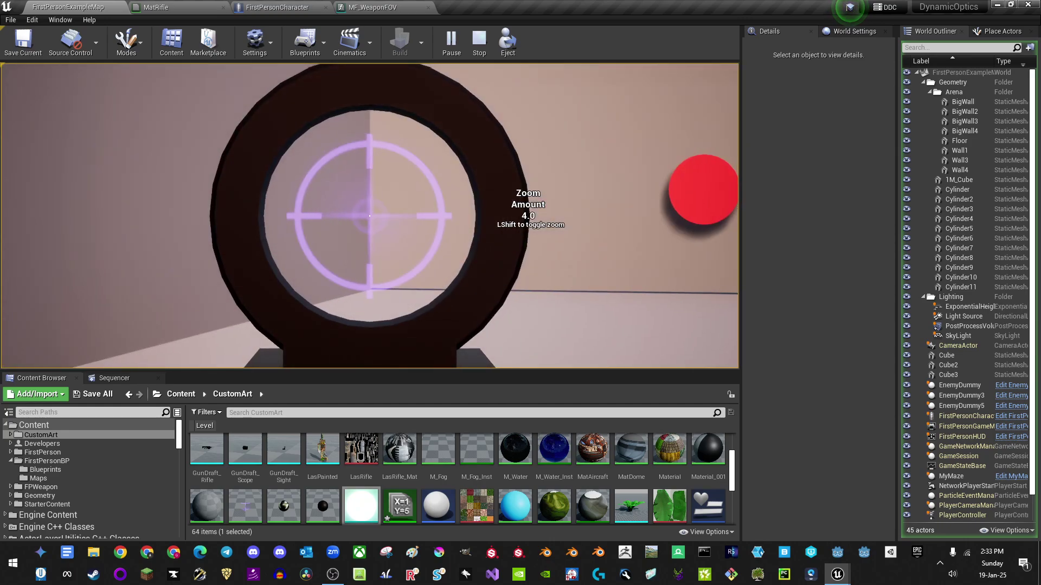
right_click(369, 216)
right_click(370, 216)
key(shift)
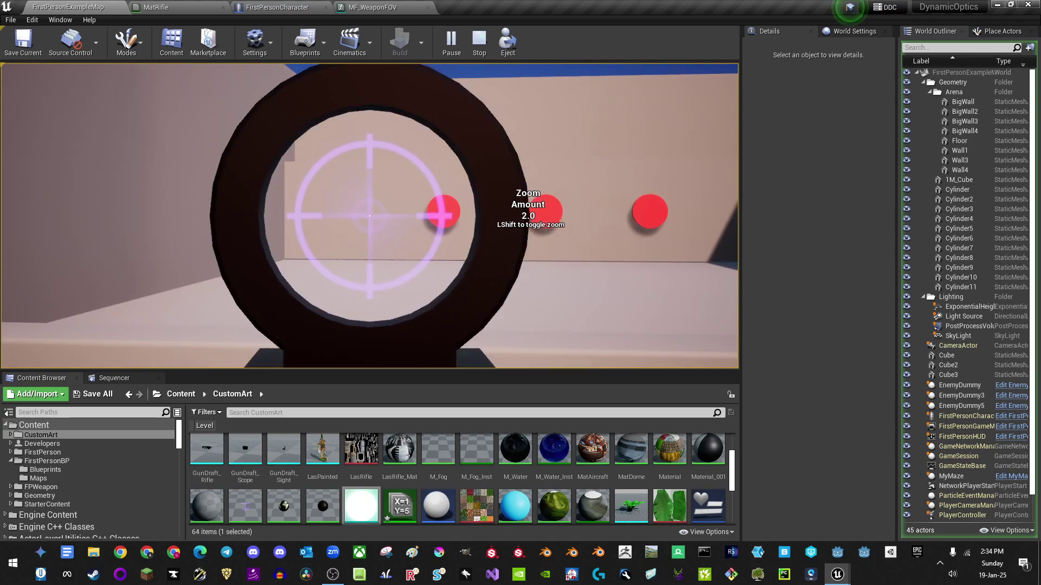
key(shift)
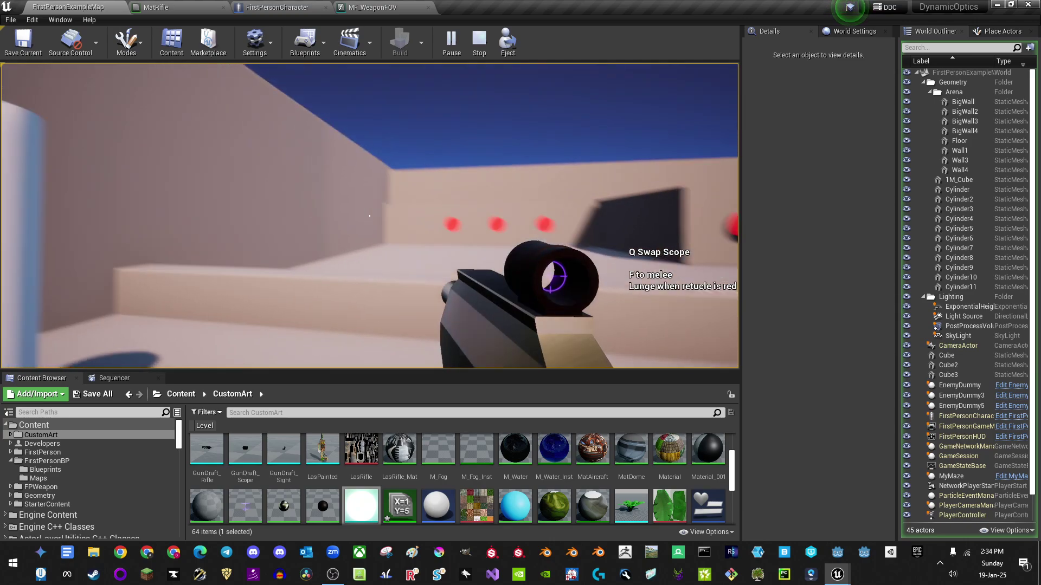
key(Escape)
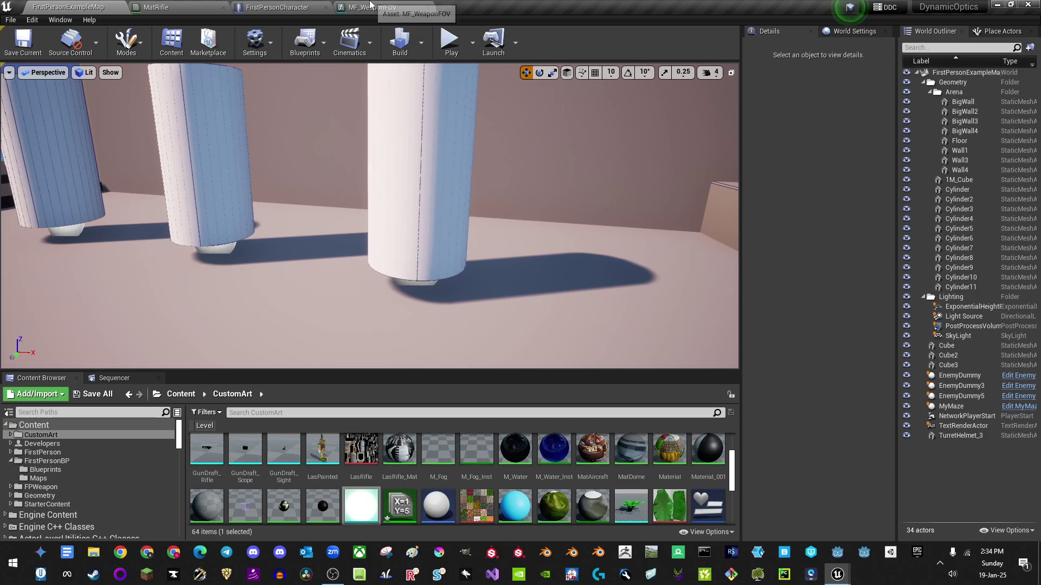
Step: Return to the MatRifle material graph and view the CapTexture chain alongside the MF_WeaponFOV node
click(372, 6)
click(260, 5)
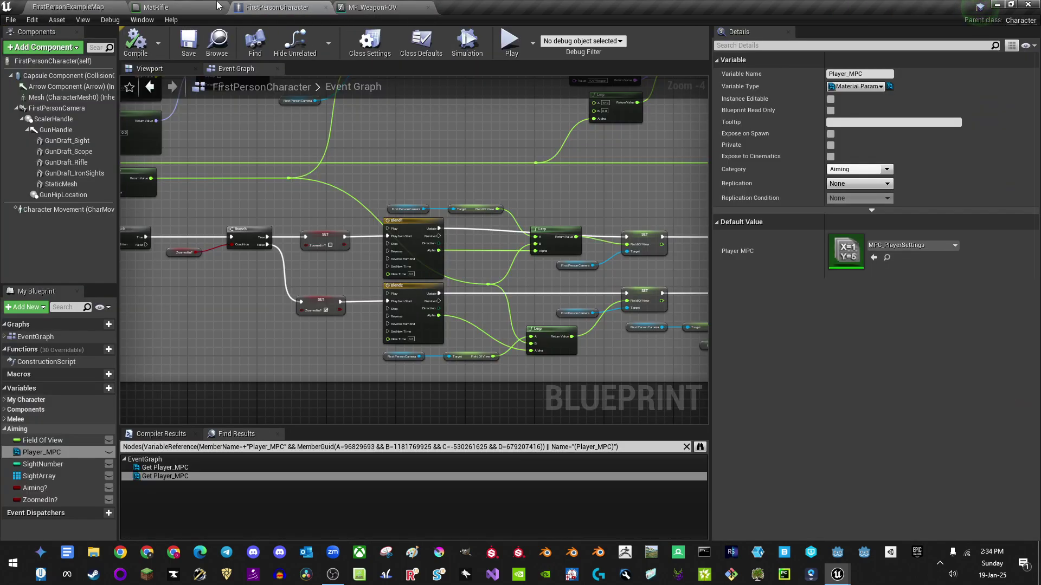
click(163, 7)
right_drag(450, 259, 629, 281)
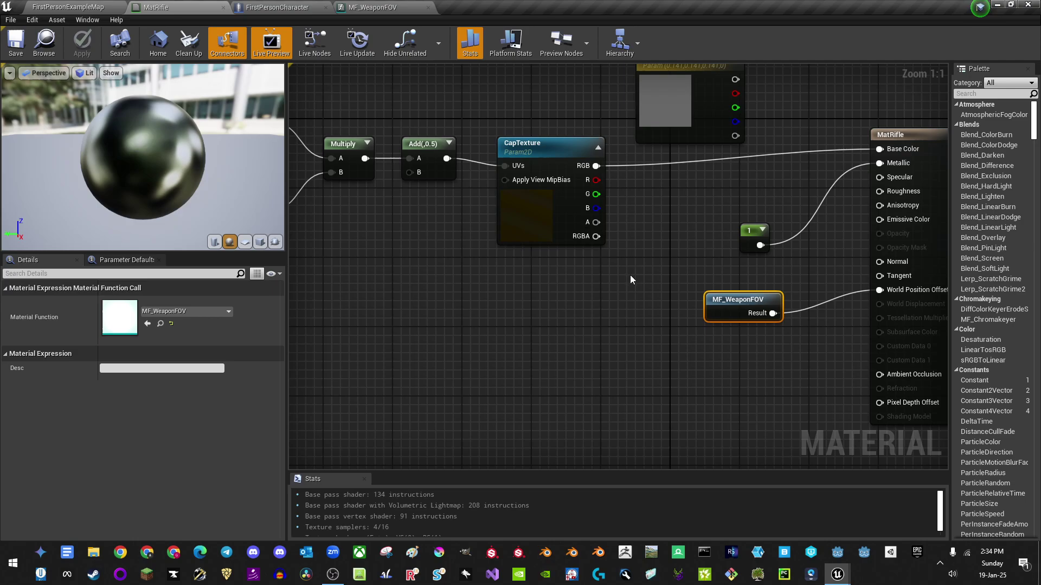
Step: Leave the MatRifle graph for the level, look over its cylinders, and switch to the MeleeLungeTutorial project
scroll(630, 281, down, 3)
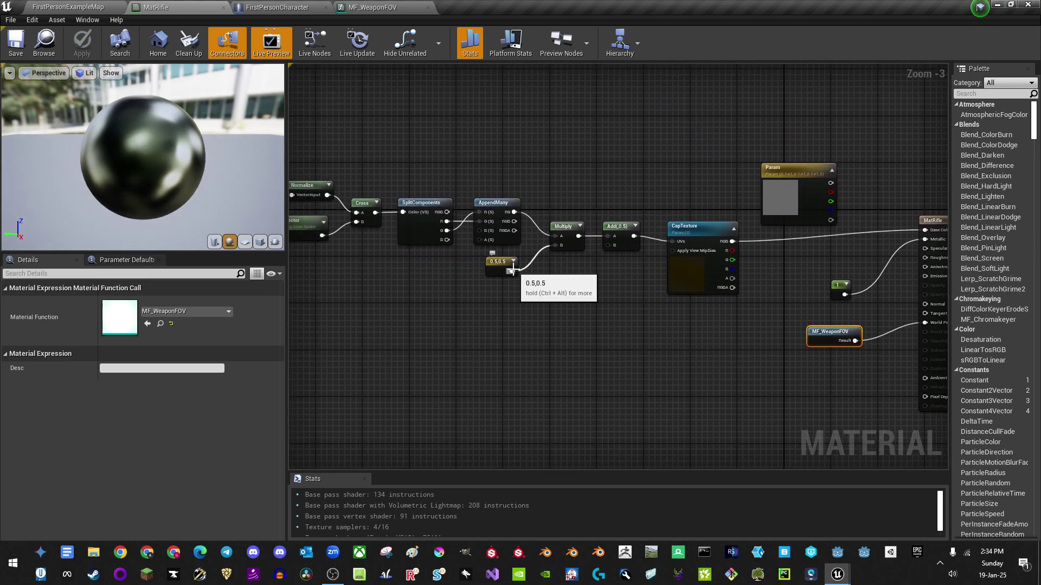
click(83, 7)
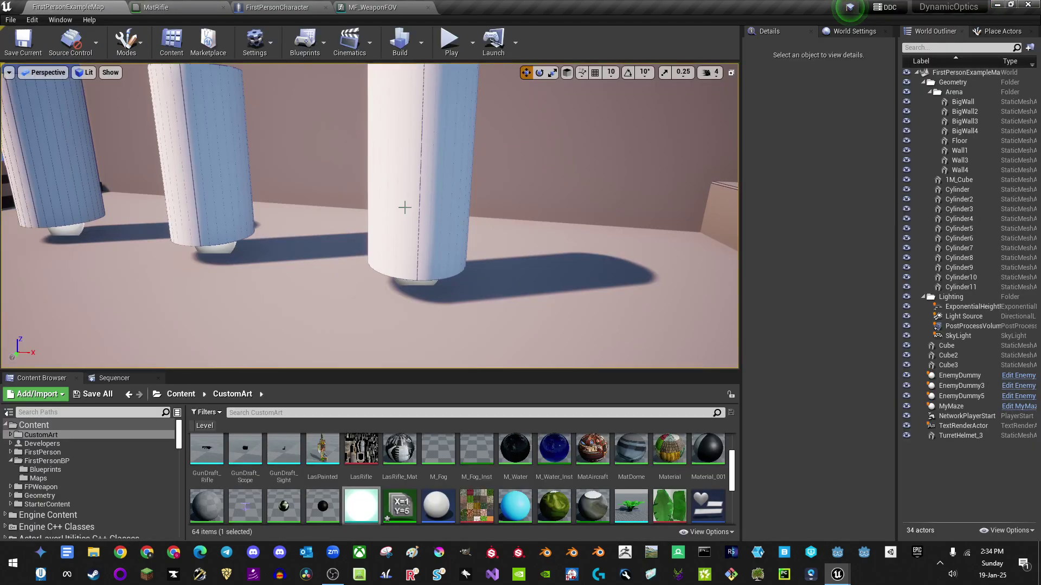
mouse_move(404, 208)
right_down()
mouse_move(416, 194)
mouse_move(411, 201)
right_up()
key(s)
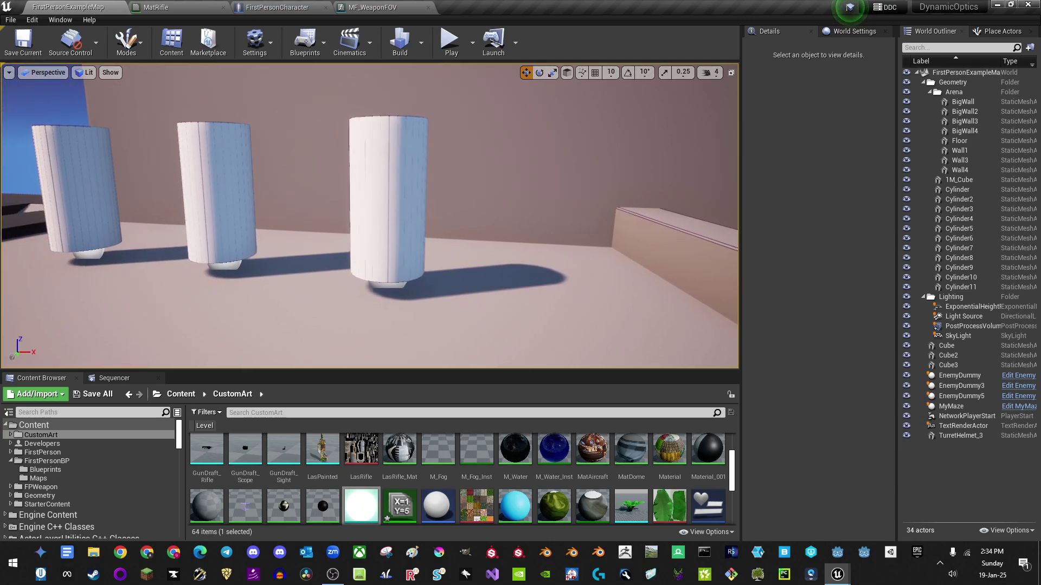
mouse_move(837, 575)
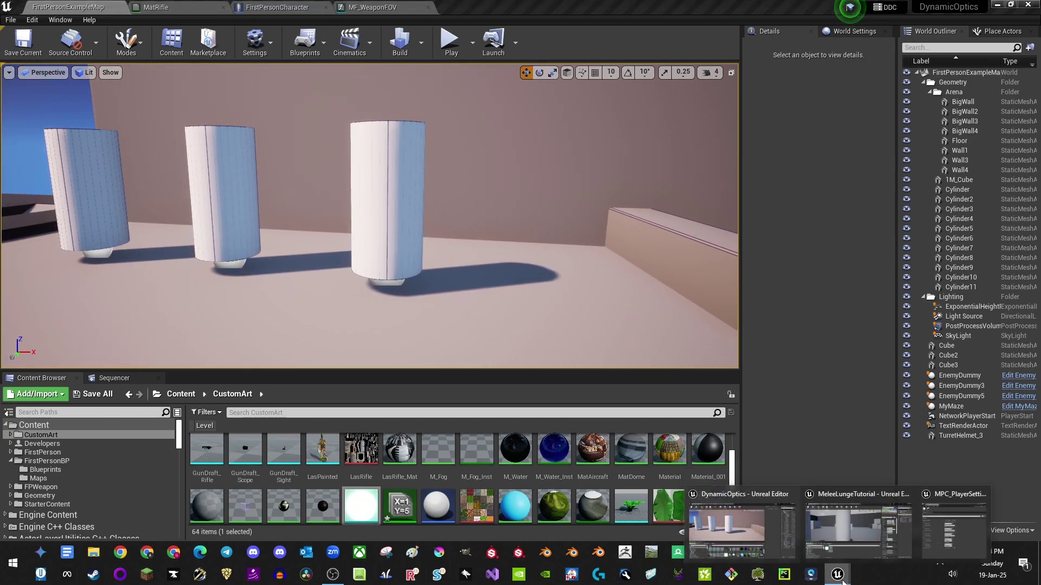
click(844, 524)
right_drag(378, 187, 377, 187)
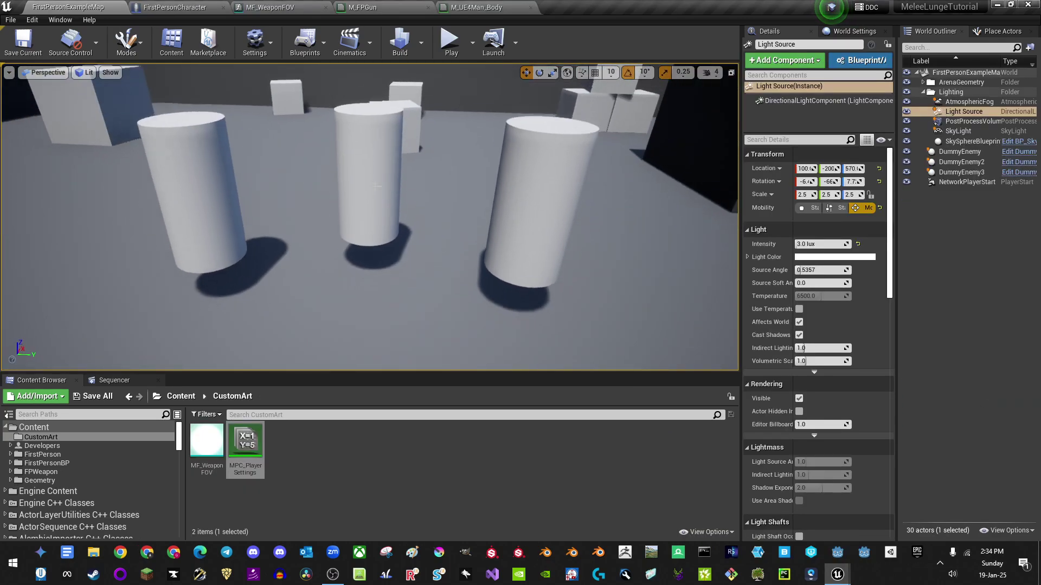
Step: Play the level, walk the character right up against a cylinder dummy to check for weapon clipping, and stop the session
click(451, 40)
key(w)
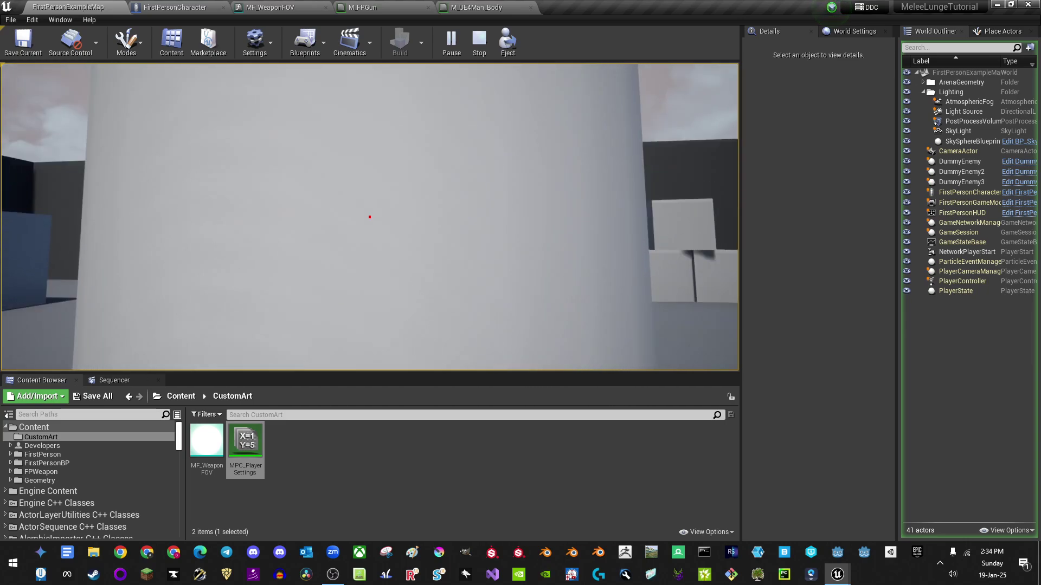
key(Escape)
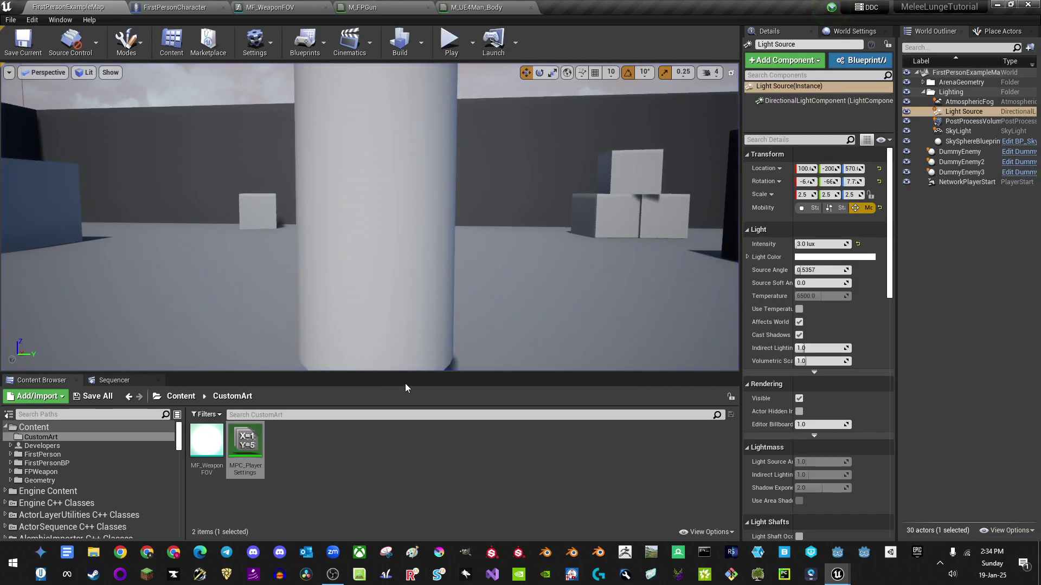
Step: Inspect the FOV Screenspace Offset X node in MF_WeaponFOV's Screenspace Offset group and return to the level map
click(269, 7)
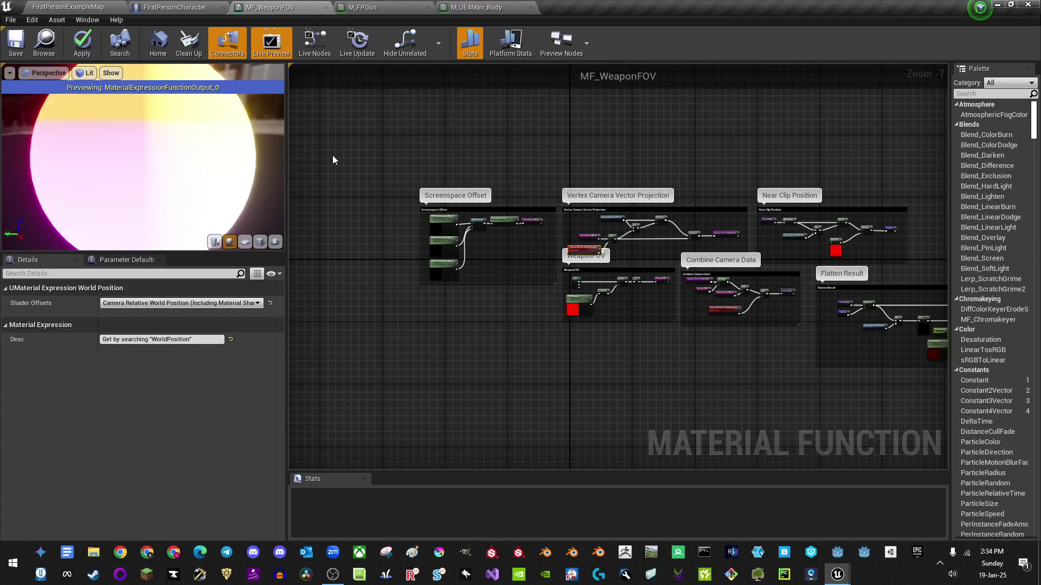
right_drag(444, 147, 454, 114)
scroll(776, 192, up, 6)
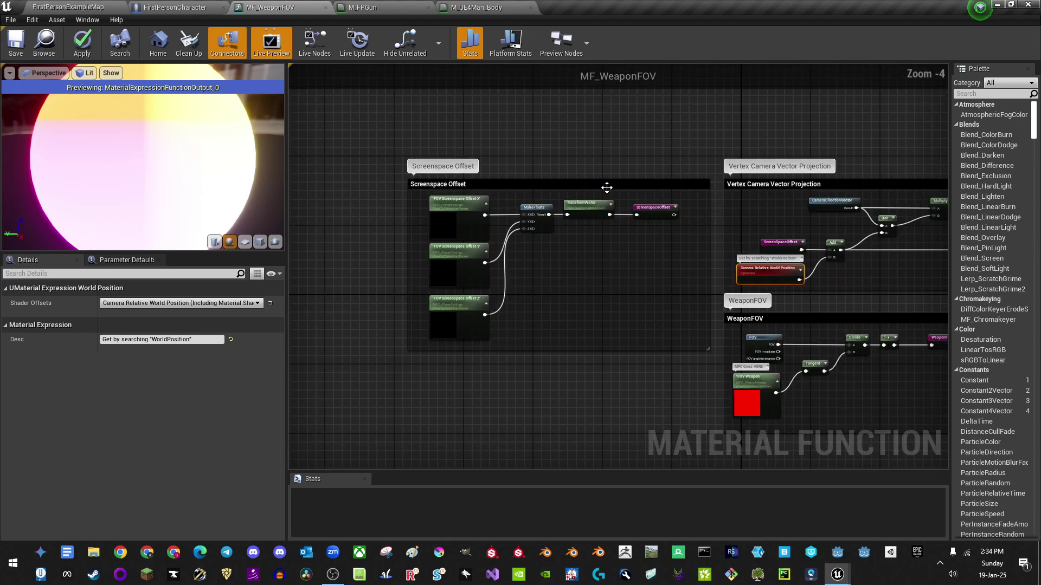
right_drag(581, 195, 621, 145)
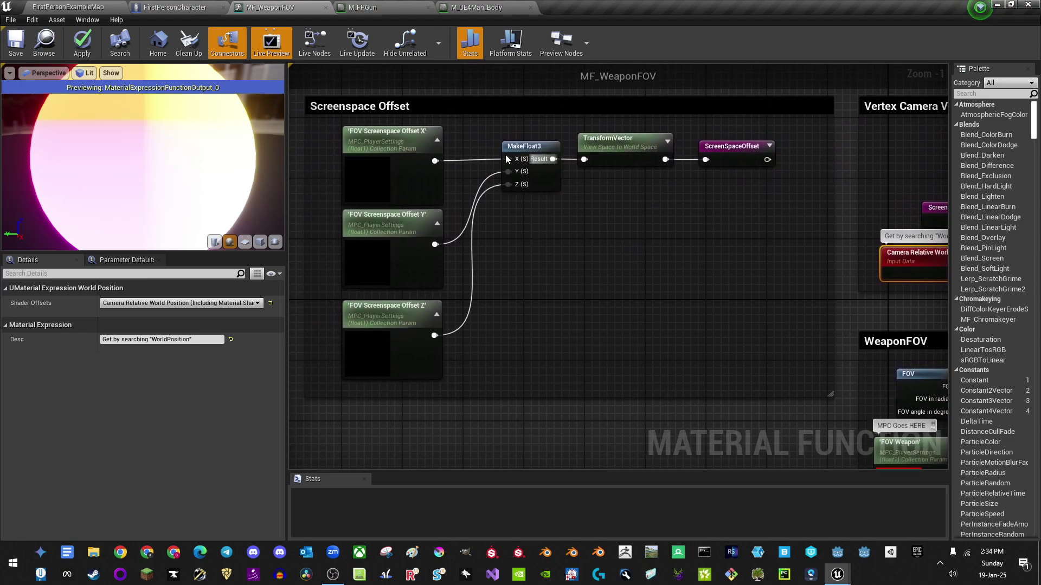
click(373, 189)
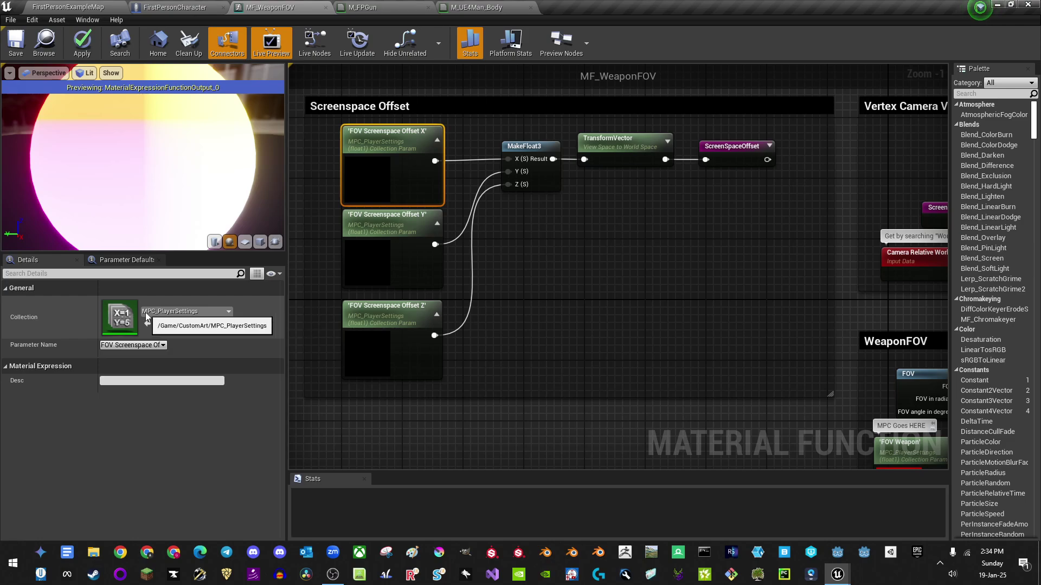
click(84, 6)
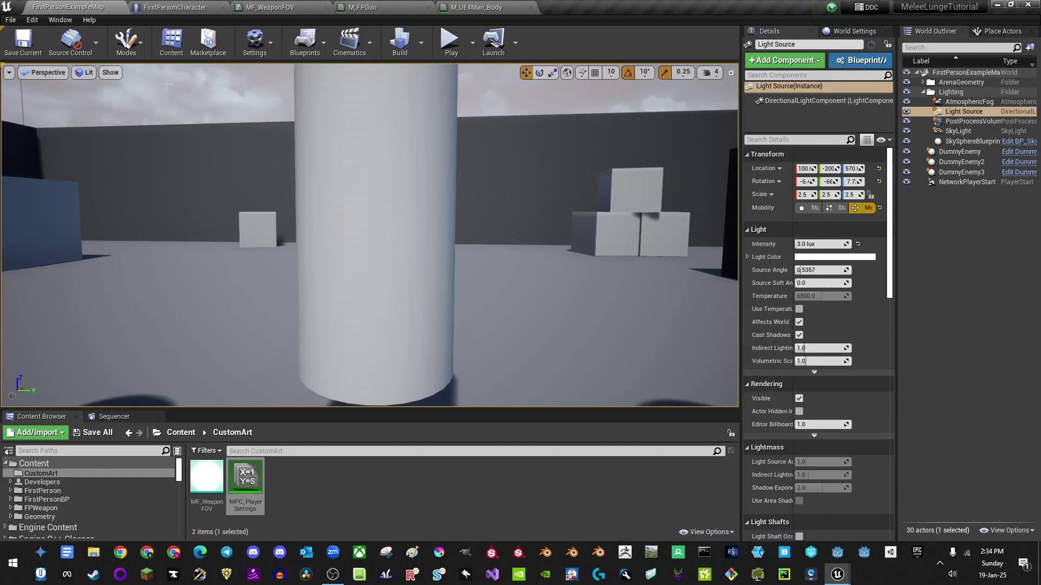
right_click(307, 485)
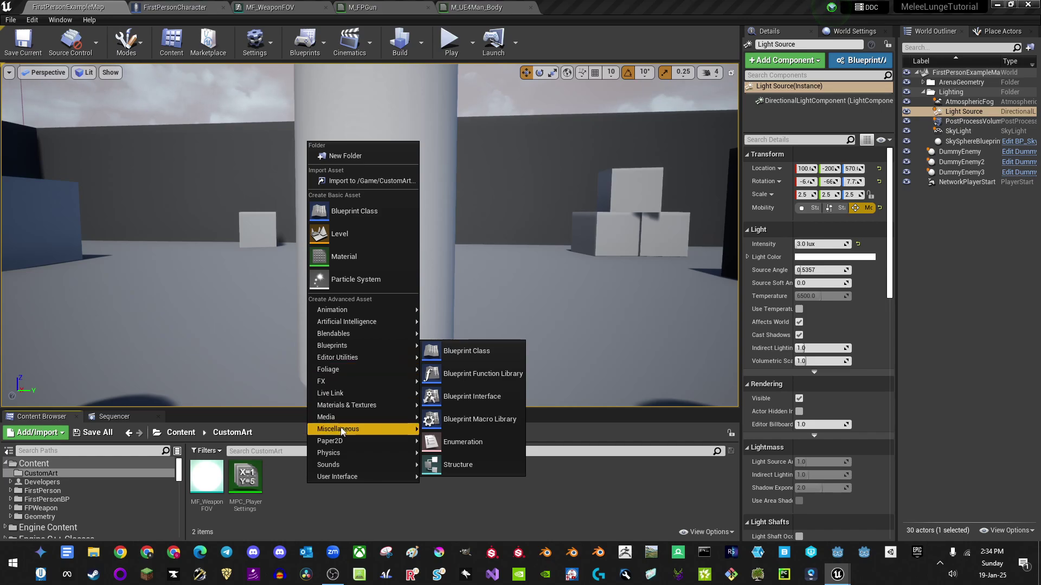
mouse_move(342, 412)
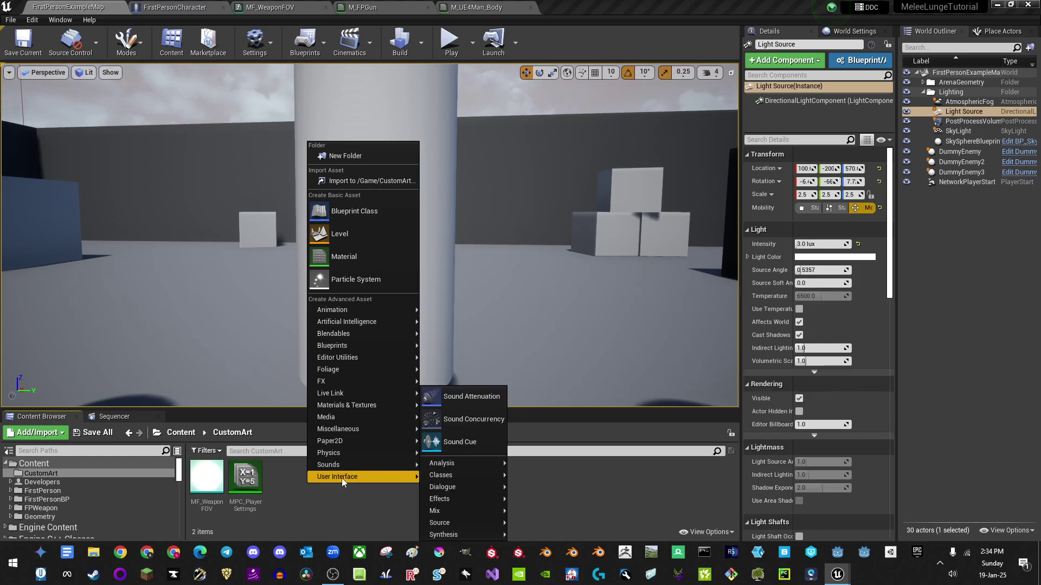
click(379, 431)
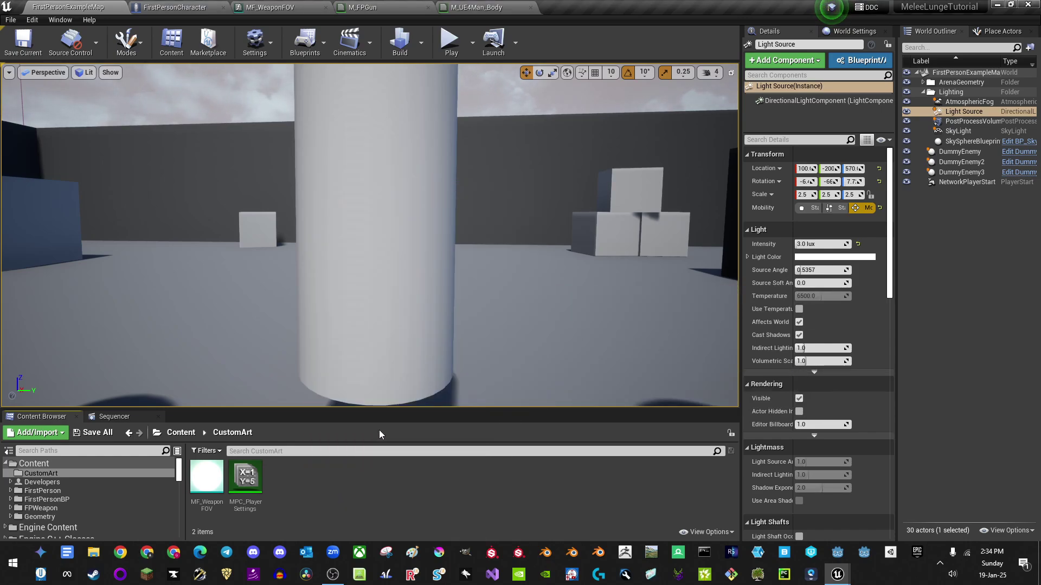
Step: Open the MPC_PlayerSettings parameter collection and bring up the COULD group in the FirstPersonCharacter event graph
double_click(248, 475)
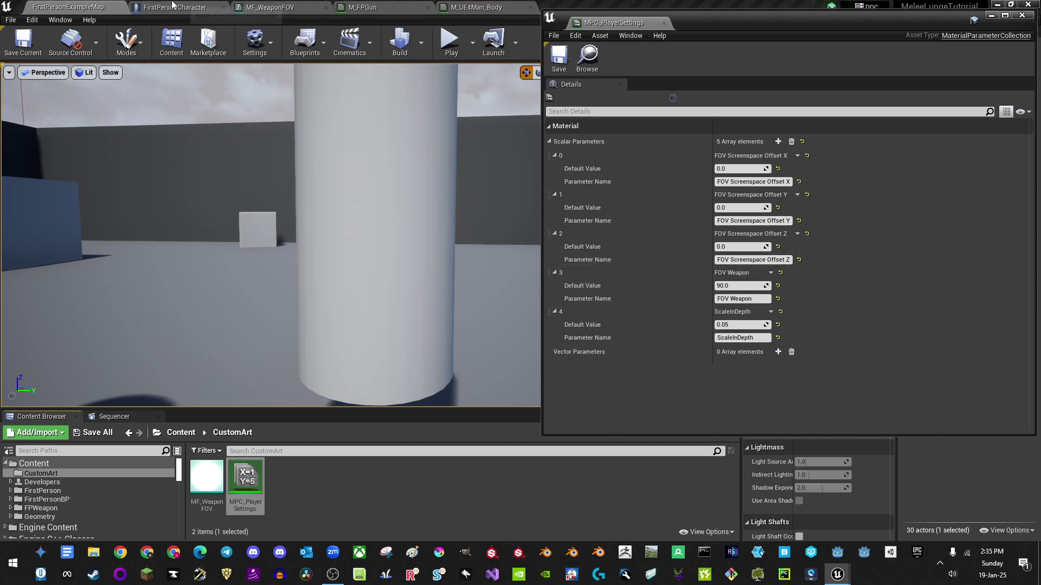
click(173, 6)
scroll(282, 214, up, 5)
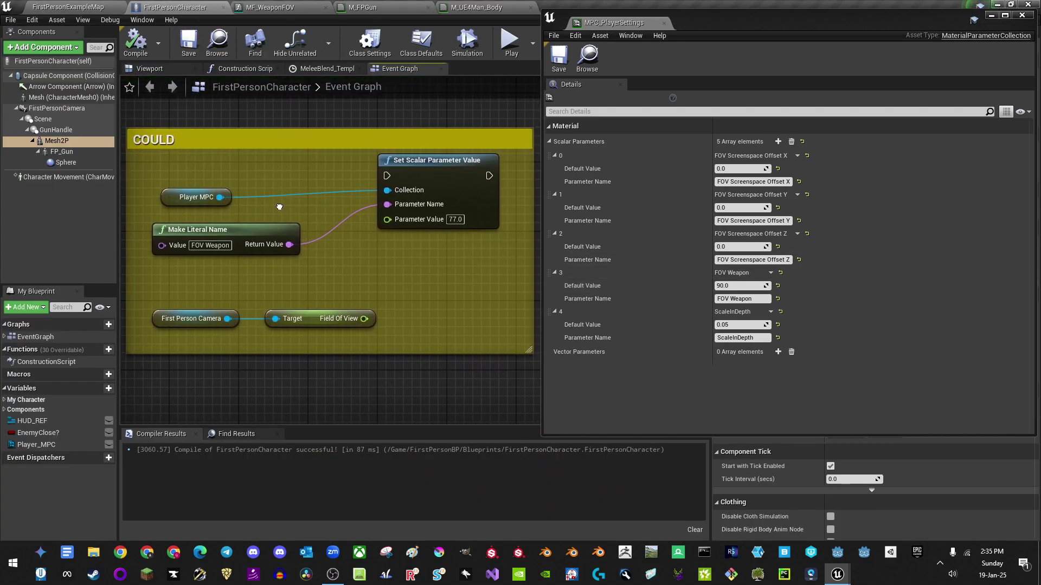
right_drag(279, 206, 288, 214)
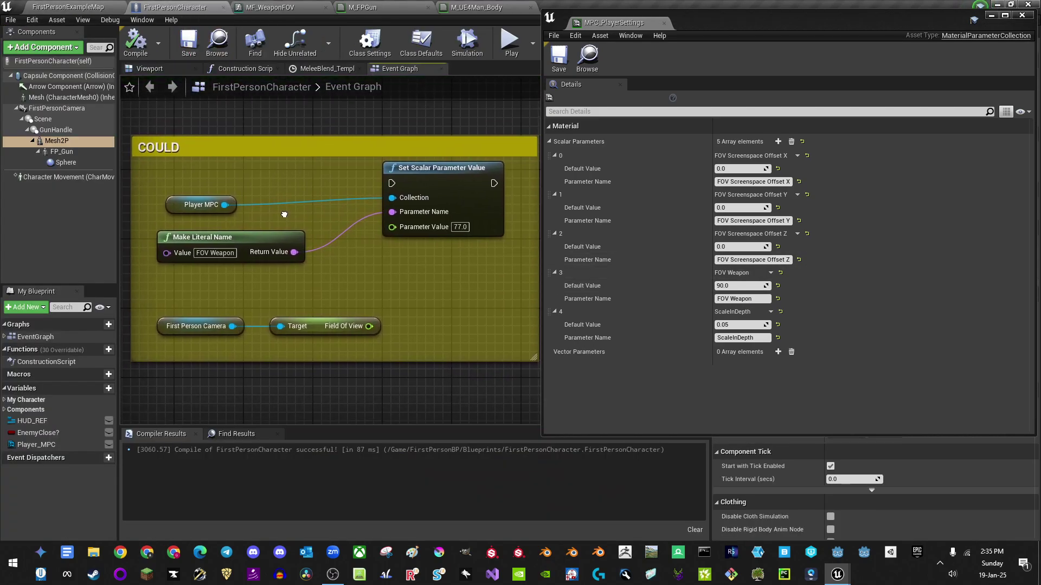
Step: Select the Player_MPC variable and resize and move the MPC_PlayerSettings window to view the variable's details and the graph
click(33, 445)
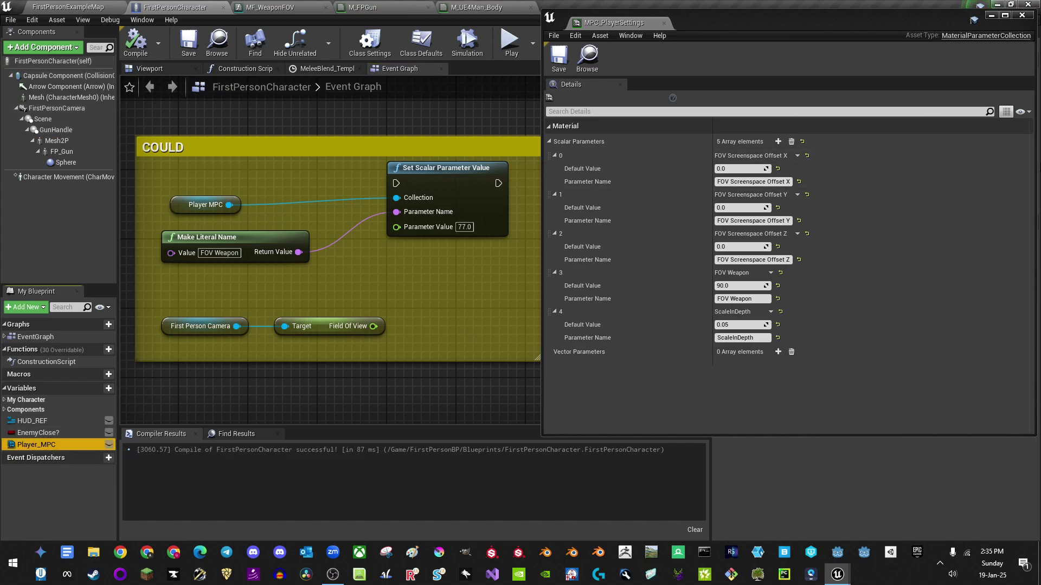
drag(1034, 163, 843, 193)
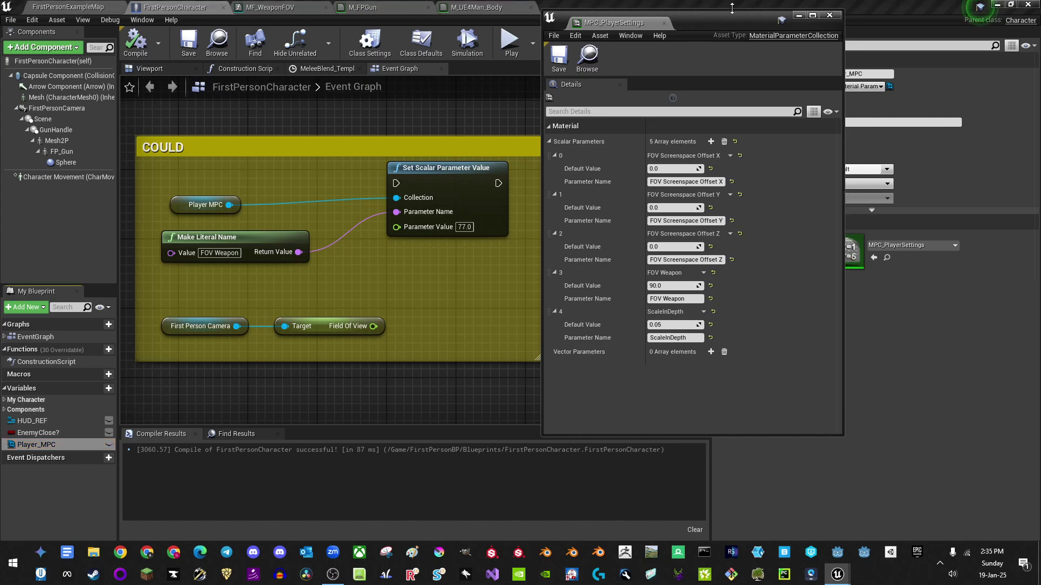
drag(737, 24, 603, 40)
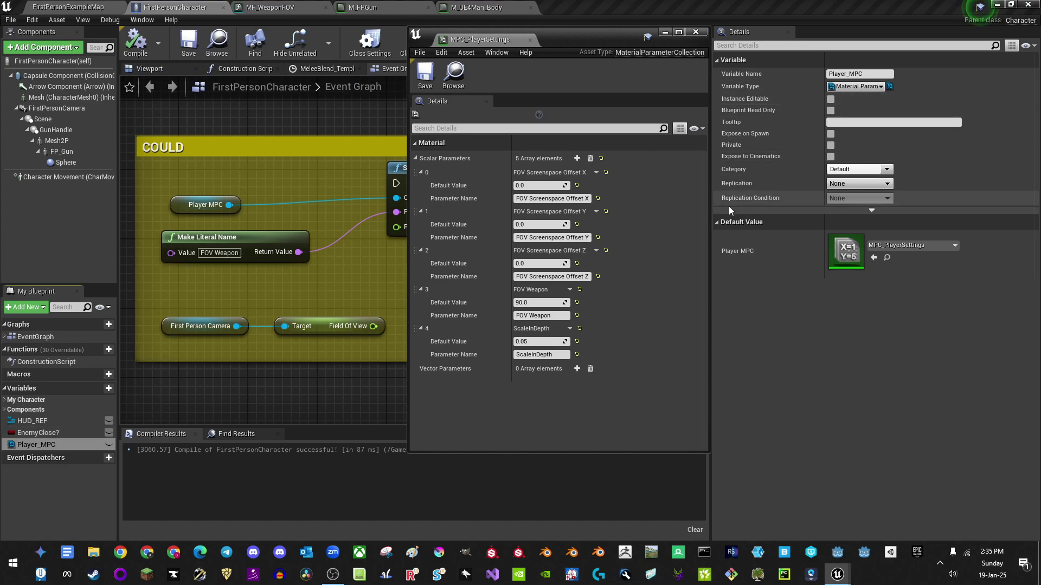
drag(598, 36, 835, 28)
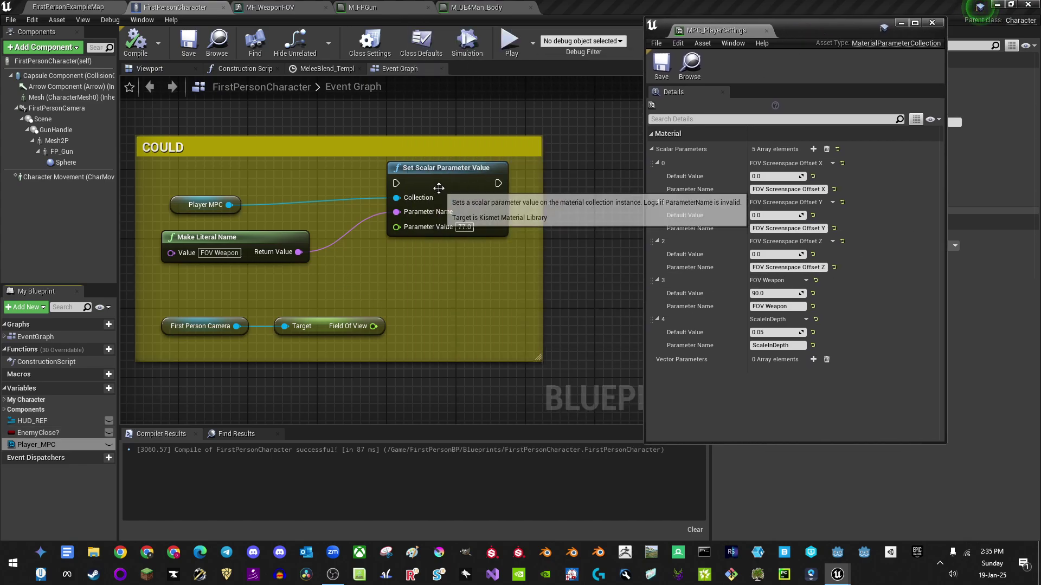
Step: Try wiring the First Person Camera's Field Of View into the Set Scalar Parameter Value node's Parameter Value, and disconnect it again
drag(440, 194, 440, 186)
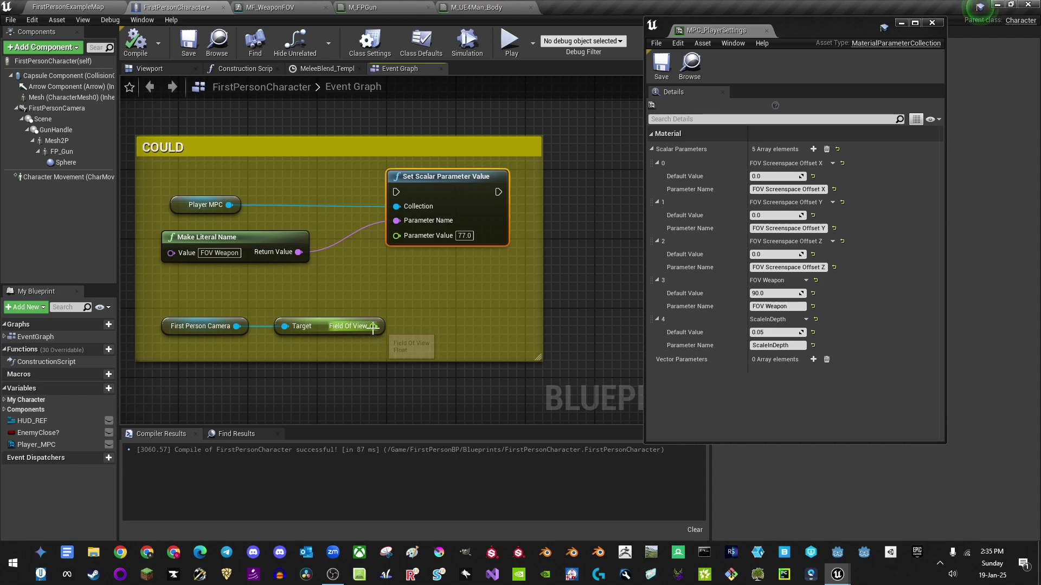
drag(374, 326, 413, 278)
click(328, 336)
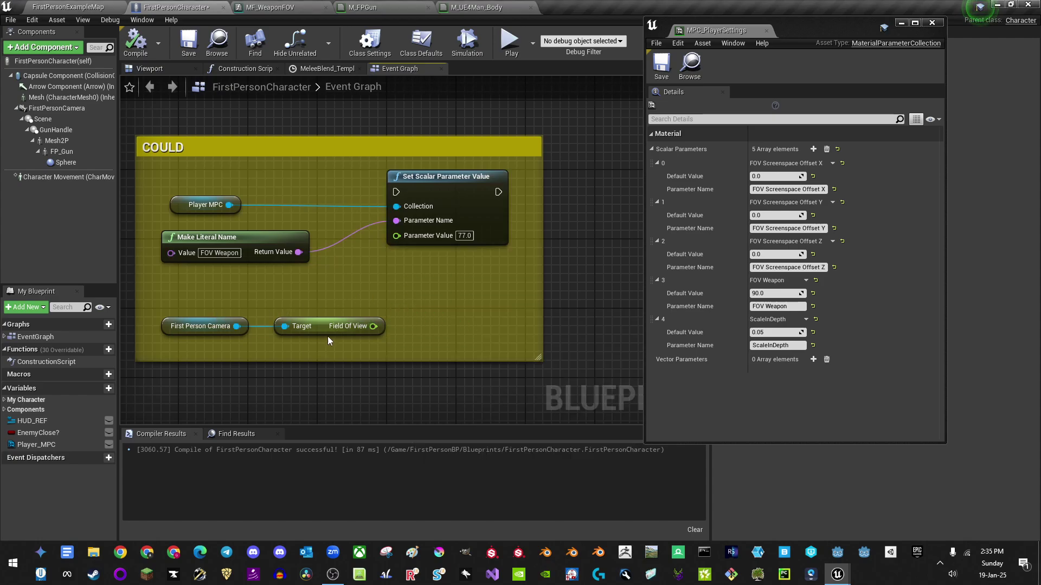
drag(374, 326, 397, 235)
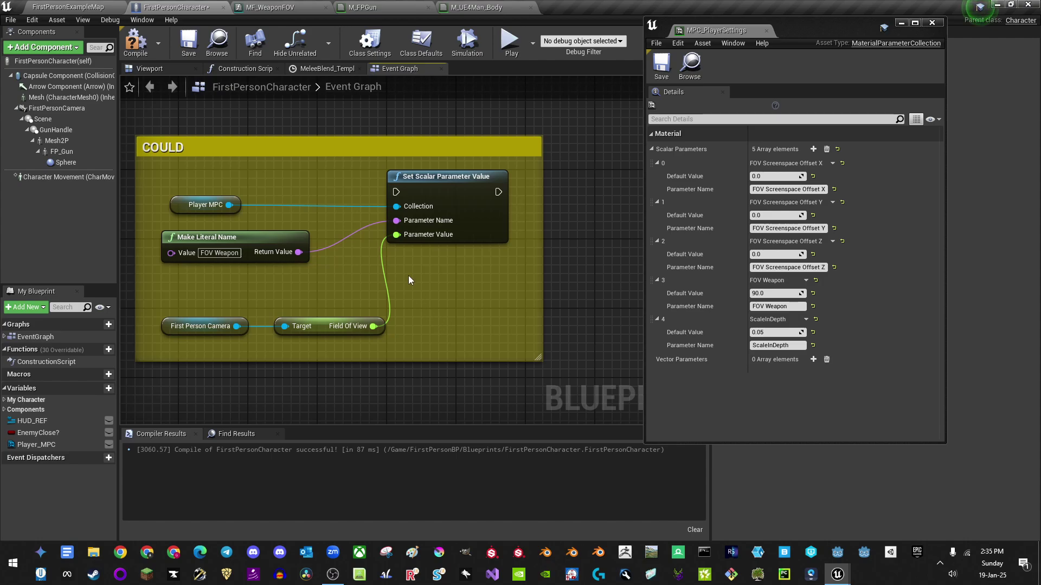
drag(396, 192, 170, 127)
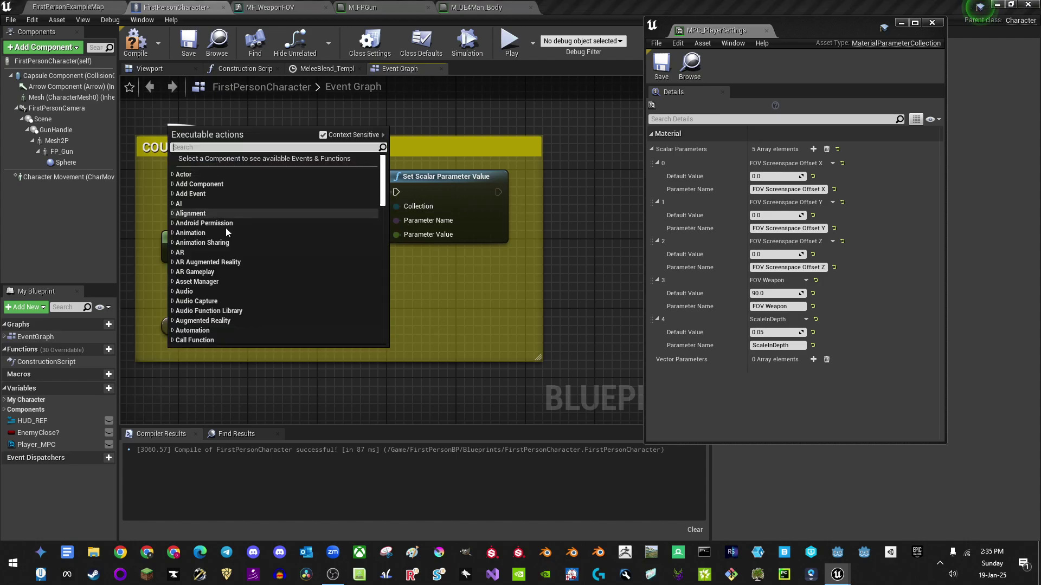
click(478, 127)
alt+click(374, 325)
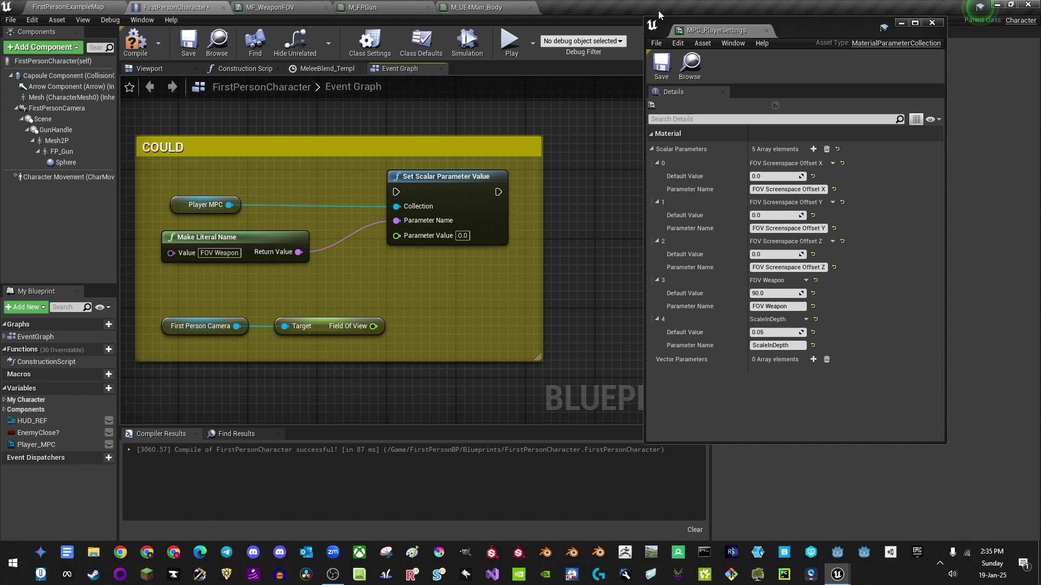
Step: Return to MF_WeaponFOV, minimize the MPC_PlayerSettings window, and select the TransformVector node in the Screenspace Offset group to view its settings
drag(817, 24, 889, 10)
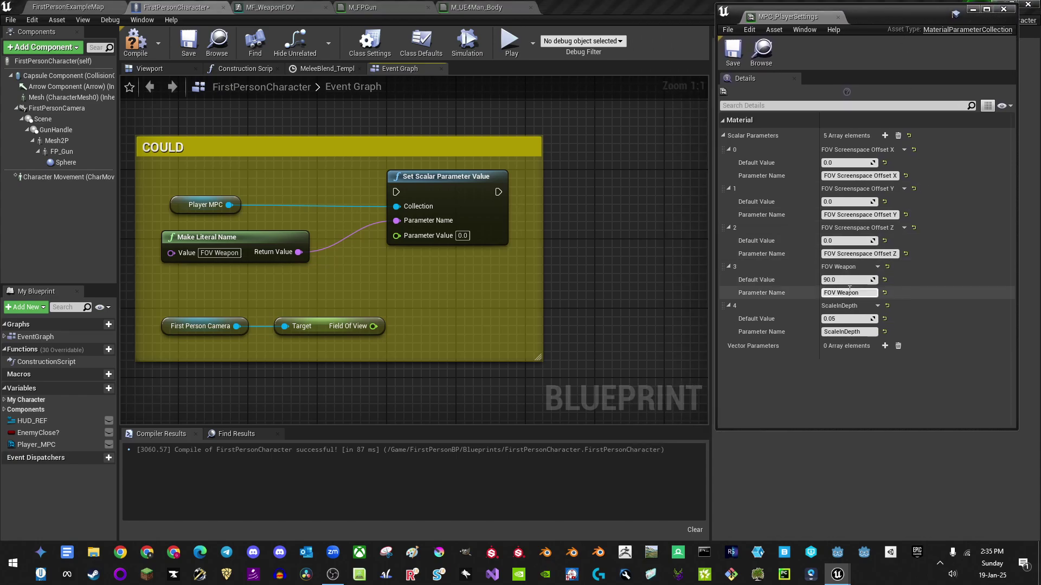
click(278, 8)
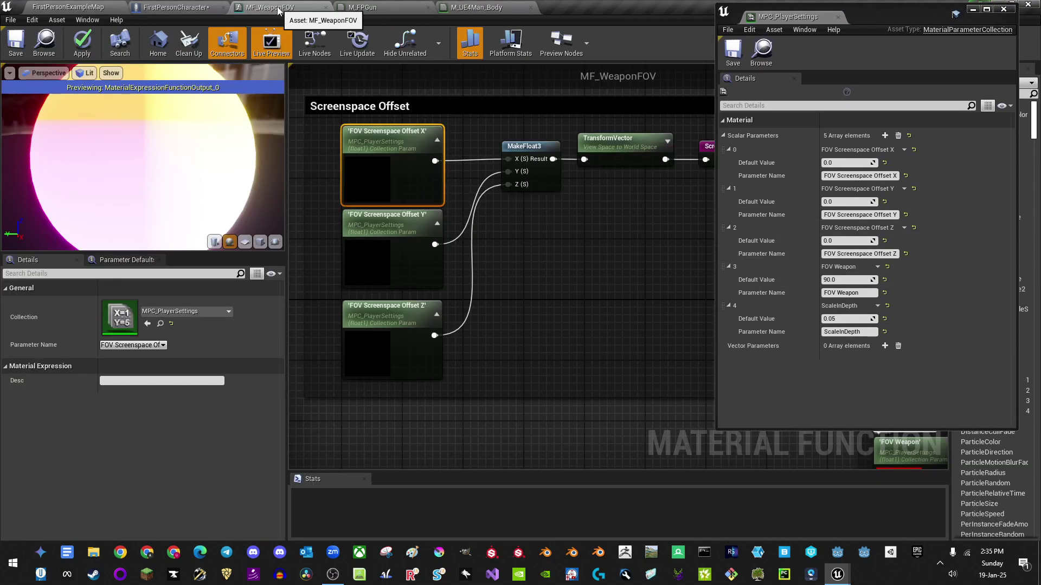
right_drag(659, 252, 573, 252)
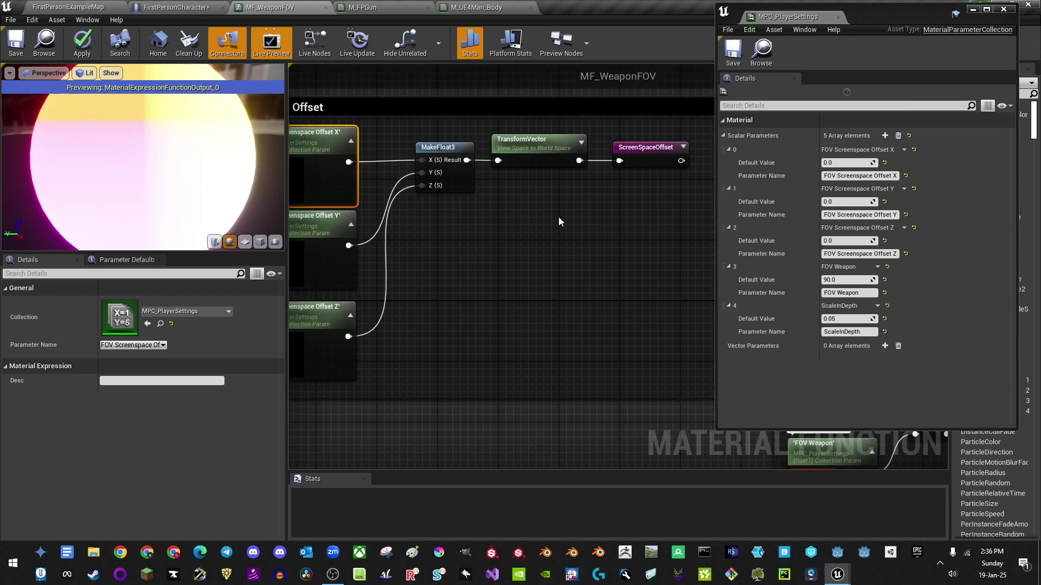
click(973, 10)
right_drag(473, 247, 562, 242)
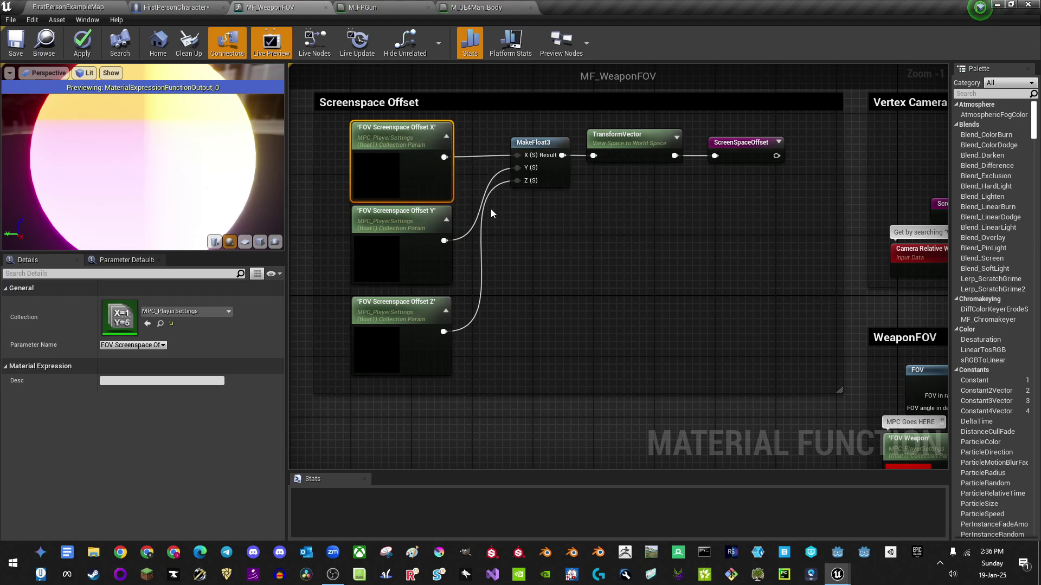
right_drag(625, 144, 531, 156)
click(531, 154)
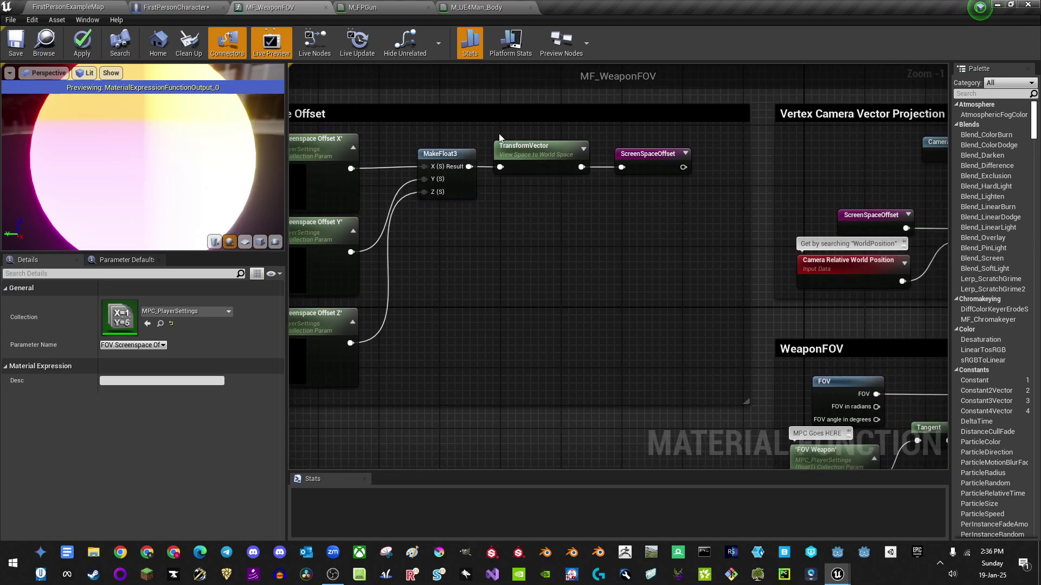
Step: Add a second TransformVector node and place it below the existing one in the Screenspace Offset group
right_click(511, 216)
text(transform)
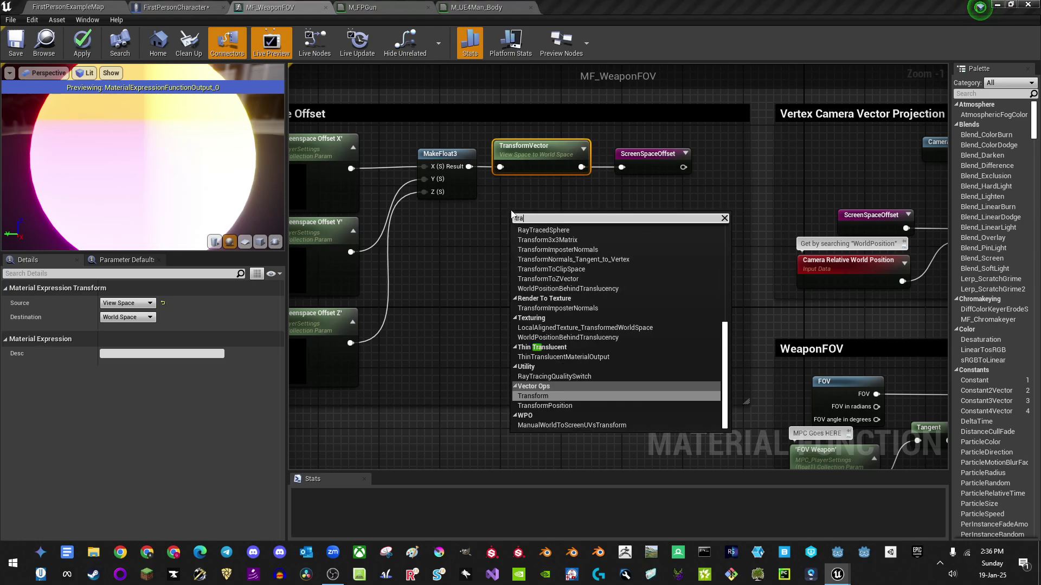
click(542, 404)
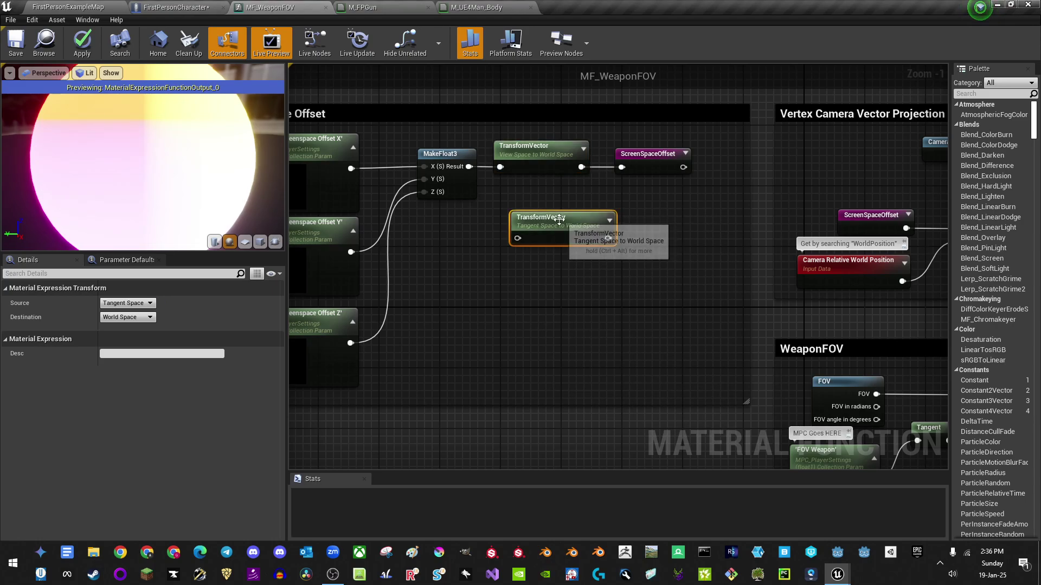
drag(554, 216, 544, 245)
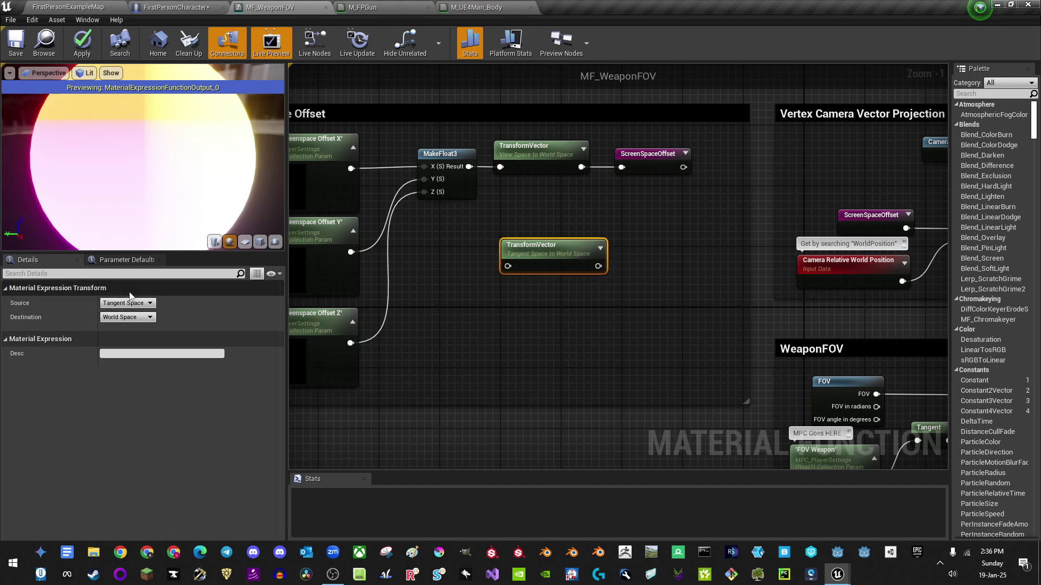
Step: Delete the second TransformVector node from the Screenspace Offset group
key(Delete)
right_drag(652, 180, 626, 161)
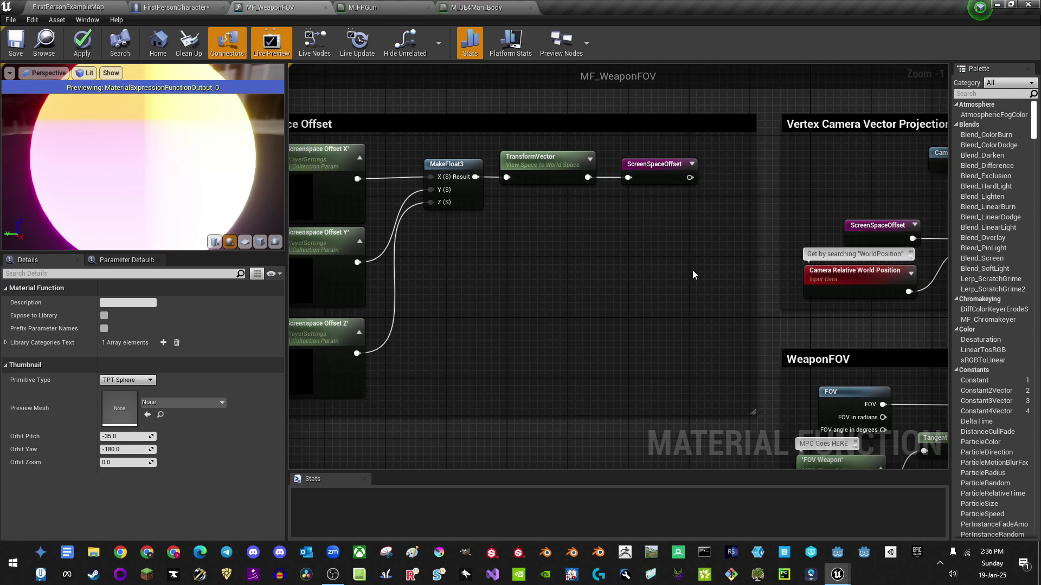
Step: Create a named reroute called Whatever from the output of the TransformVector node in the Screenspace Offset group
scroll(691, 270, down, 2)
right_drag(692, 270, 616, 255)
scroll(429, 166, up, 2)
right_drag(428, 166, 529, 204)
drag(476, 199, 507, 249)
key(Escape)
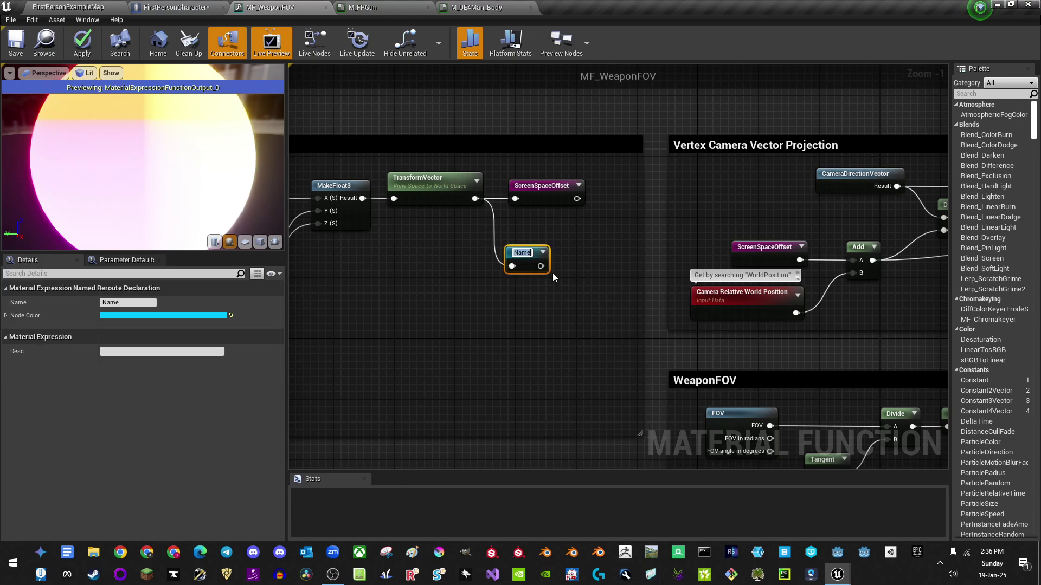
text(Whatever)
key(Return)
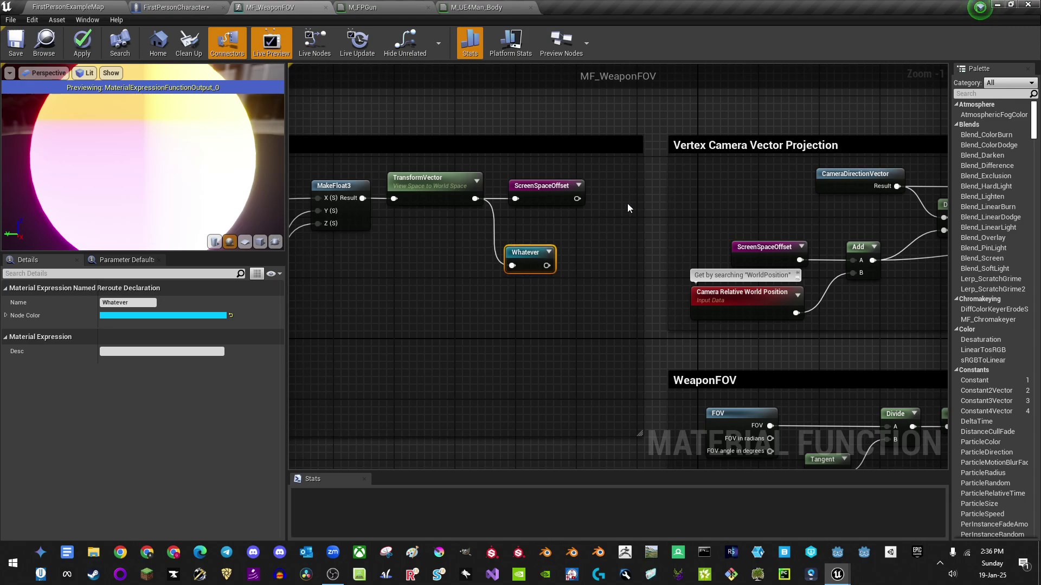
Step: Add a usage node of the Whatever reroute below its declaration, and delete both Whatever nodes
right_click(404, 340)
text(wh)
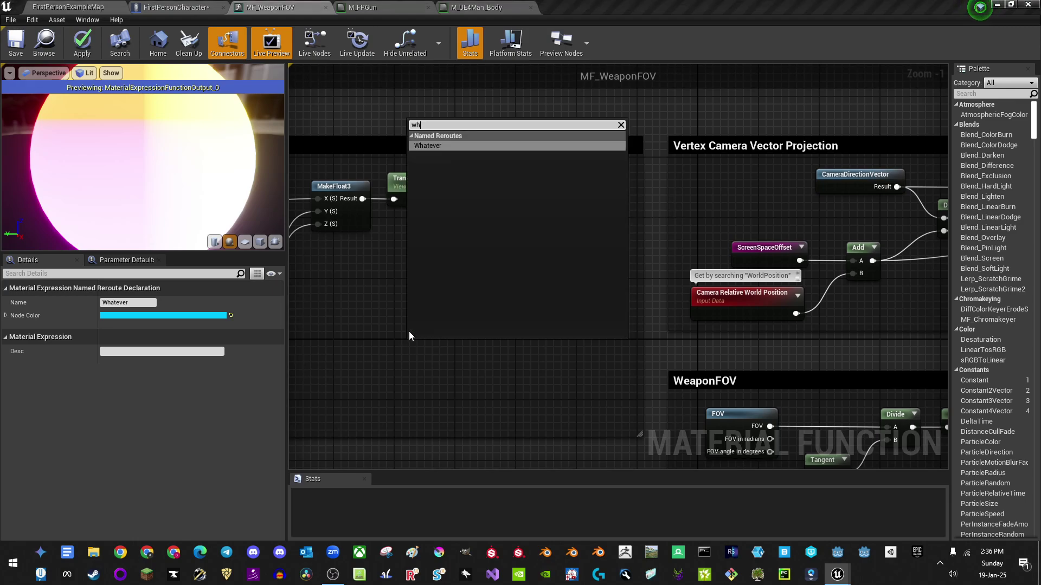
text(at)
key(Return)
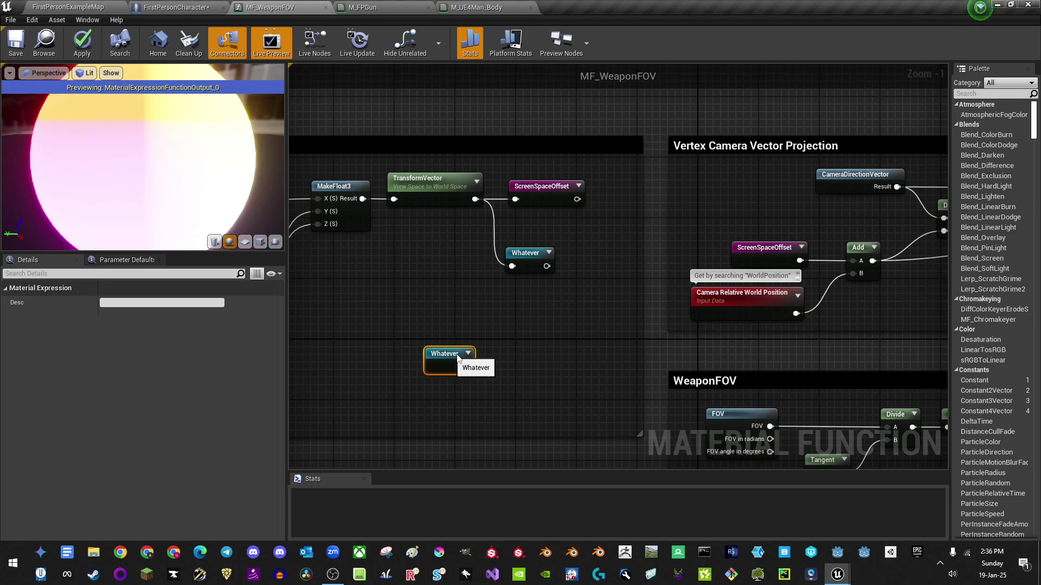
drag(434, 355, 481, 338)
drag(423, 251, 538, 339)
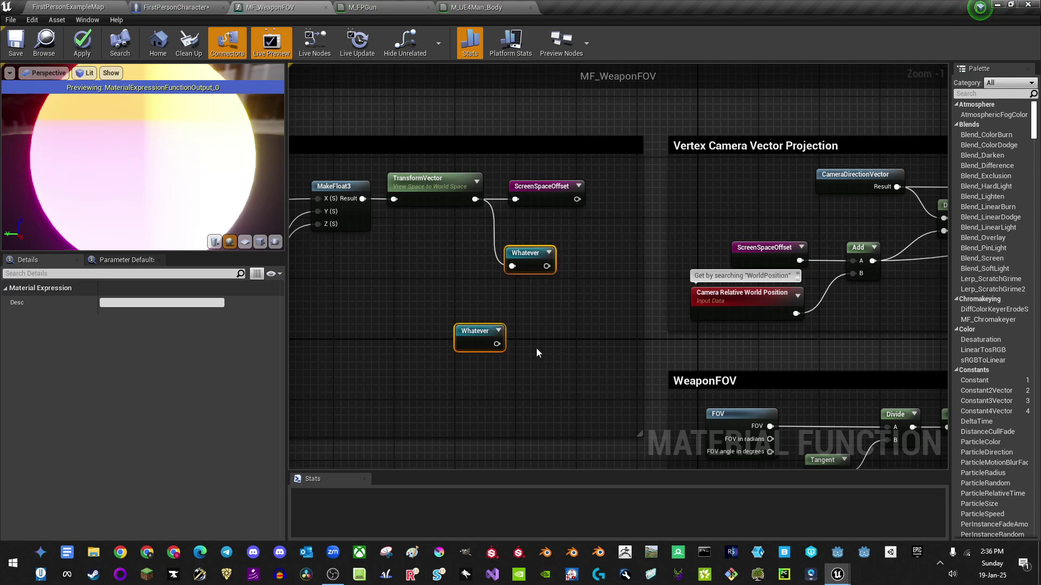
key(Delete)
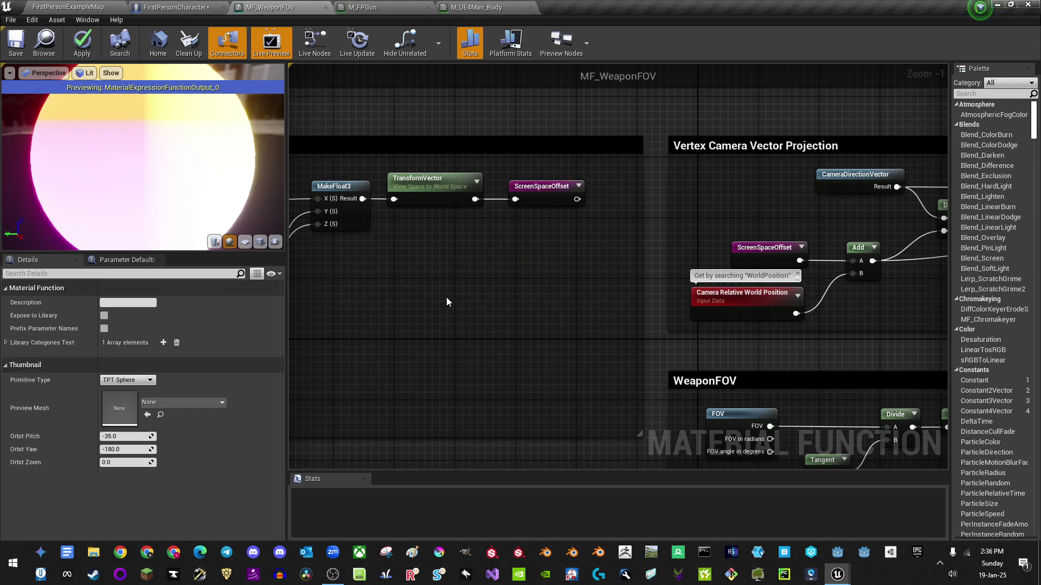
Step: Shift the TransformVector node slightly down and give it the node comment "Transform"
drag(430, 178, 430, 194)
right_click(425, 193)
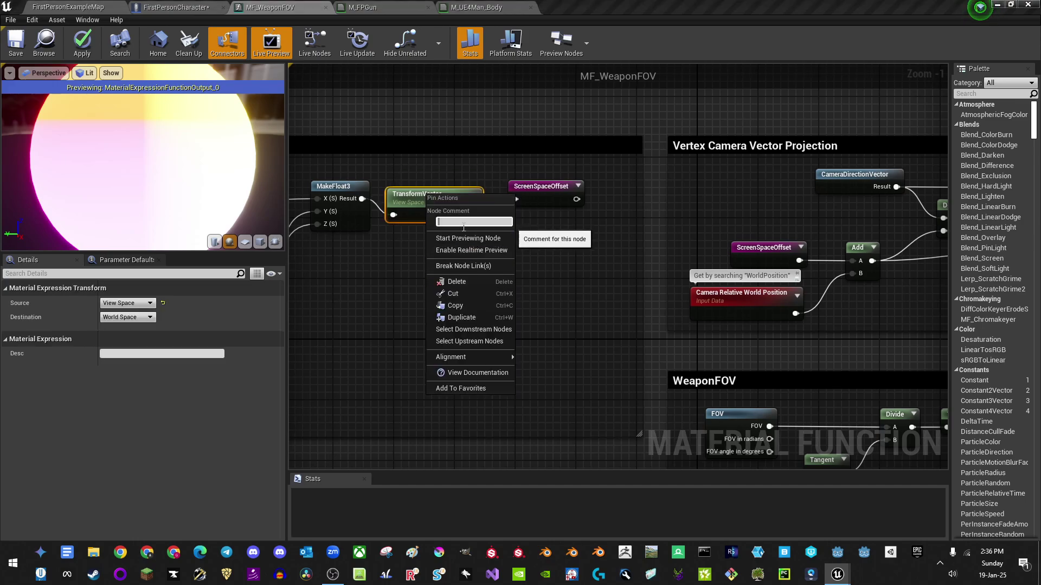
text(Transform)
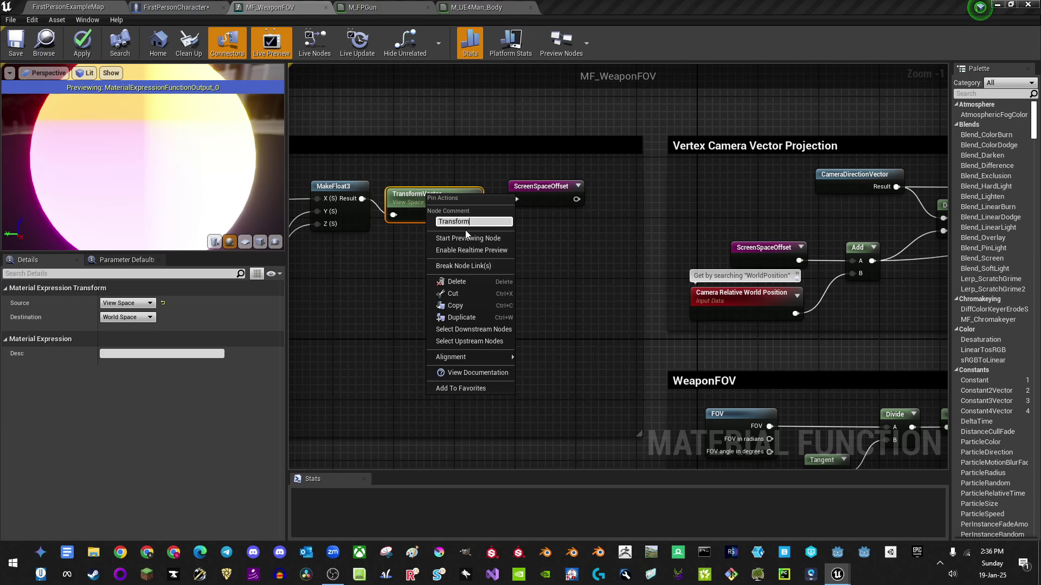
key(Return)
Step: Add a WorldPosition node in the Vertex Camera Vector Projection group with Shader Offsets set to Camera Relative World Position (Including Material Shader Offsets)
right_drag(525, 288, 233, 277)
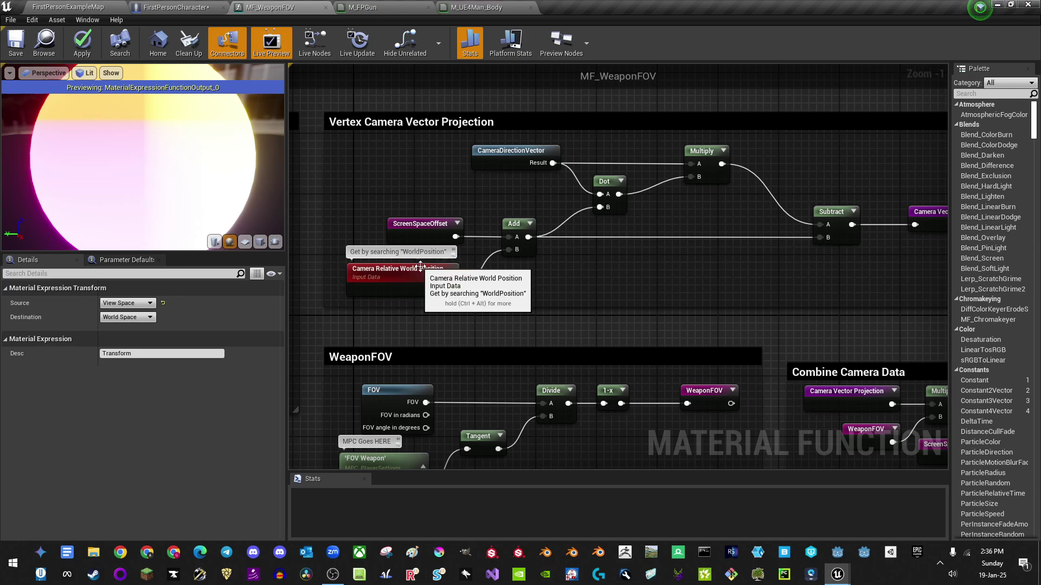
right_click(525, 291)
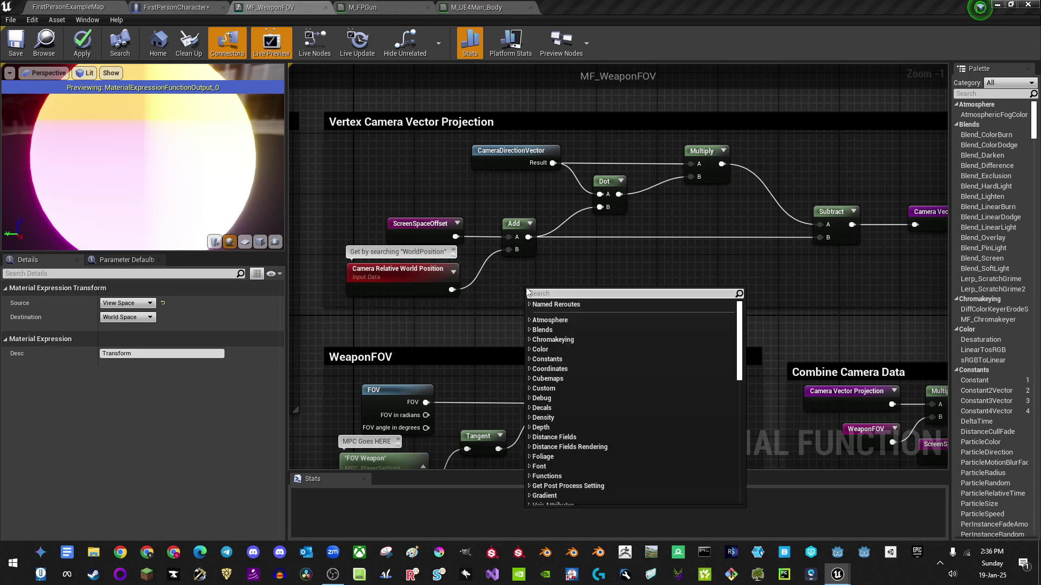
text(wor)
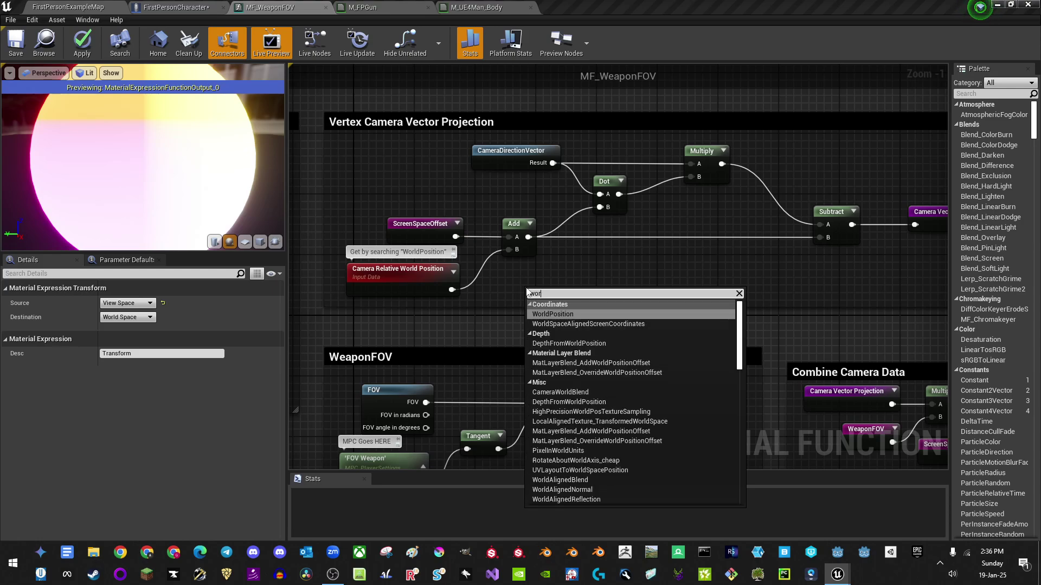
key(Return)
drag(564, 299, 522, 299)
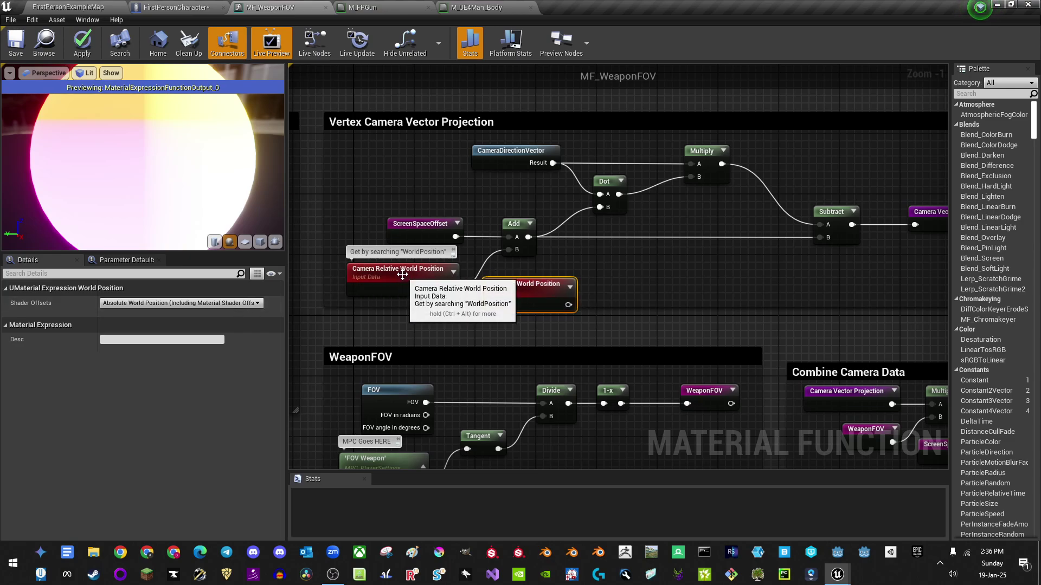
click(195, 303)
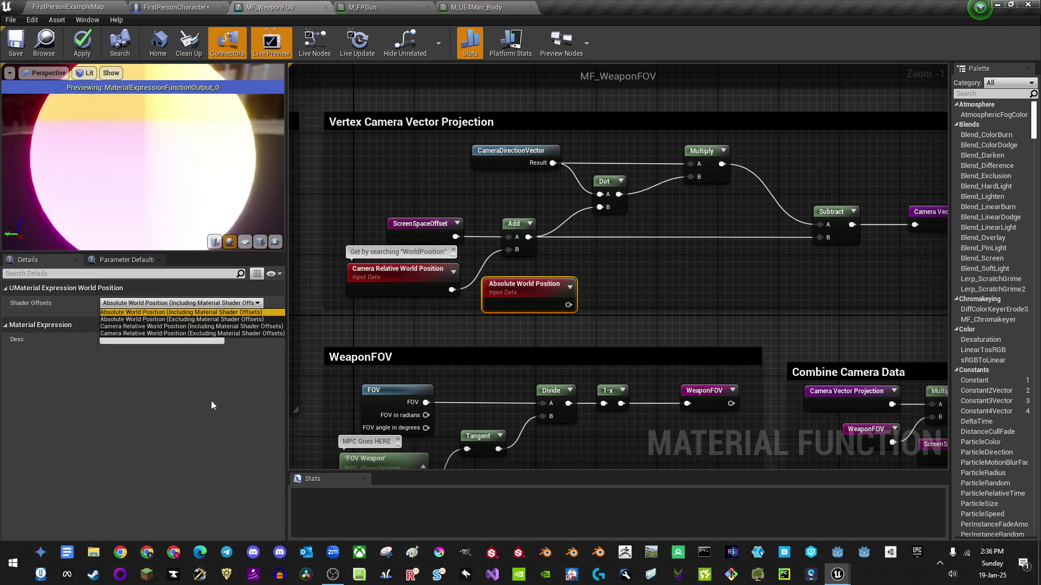
click(197, 326)
Step: Compare the new world position node with the existing commented one, and delete the new node
click(444, 268)
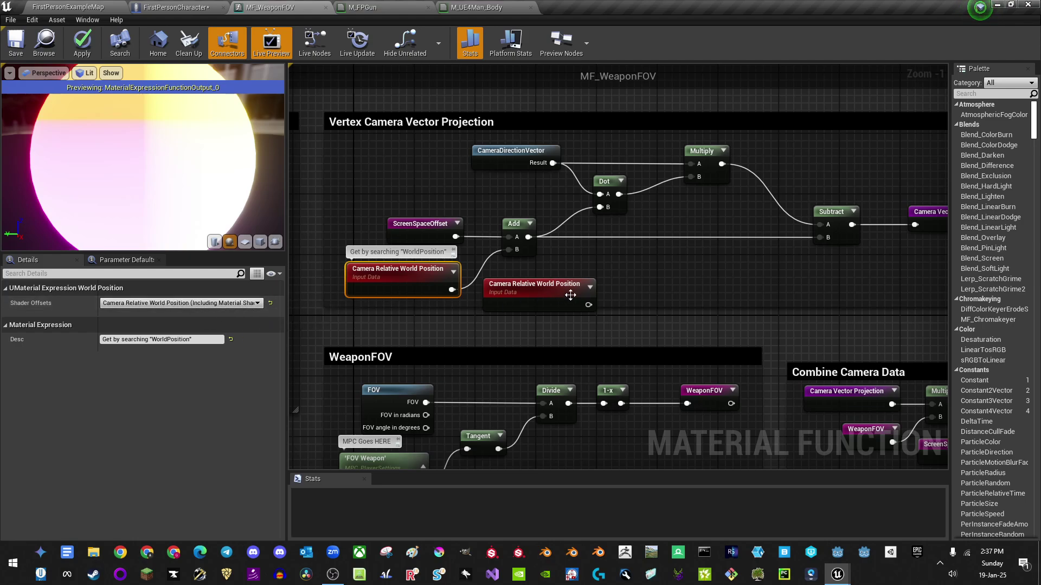
click(496, 288)
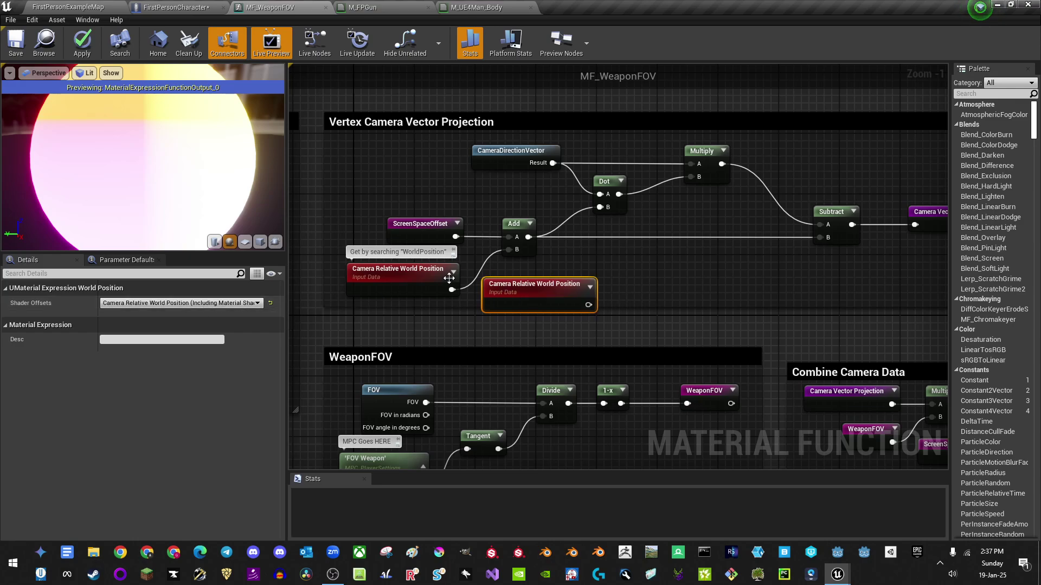
drag(518, 293, 541, 277)
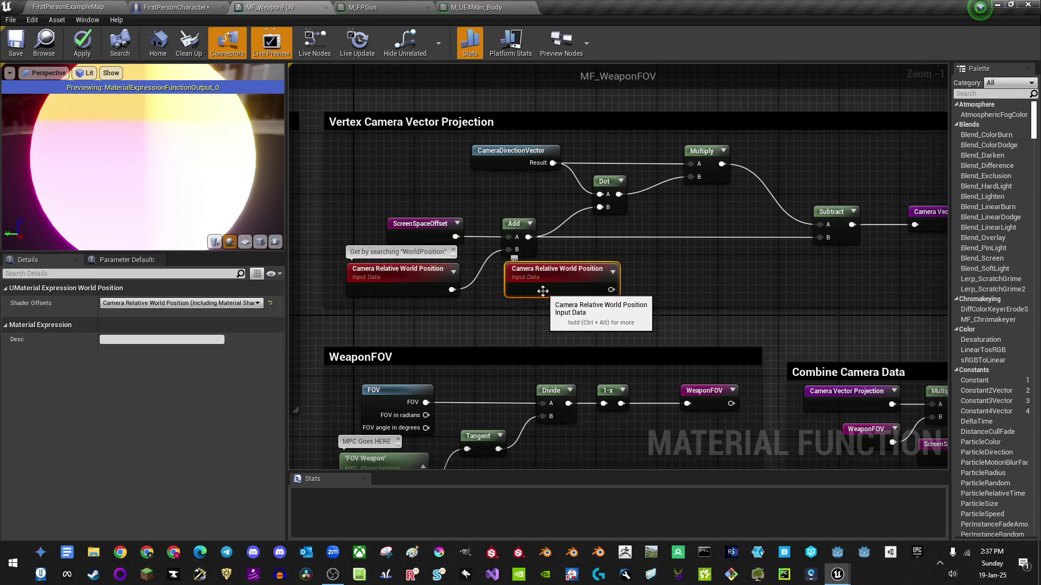
key(Delete)
Step: Examine the Vertex Camera Vector Projection group through to its output, and widen the graph area
right_drag(597, 251, 598, 260)
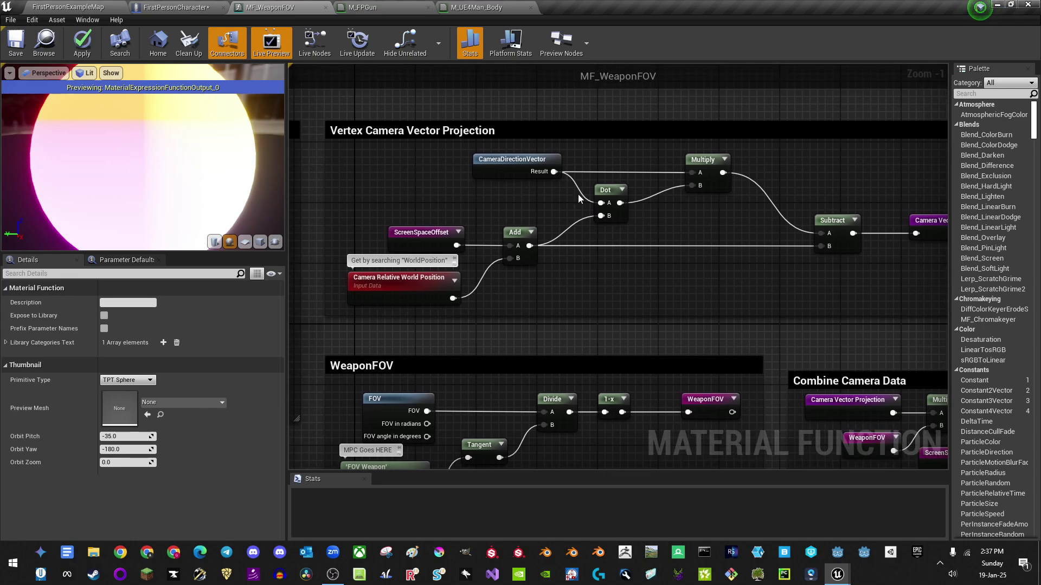
right_drag(428, 199, 395, 201)
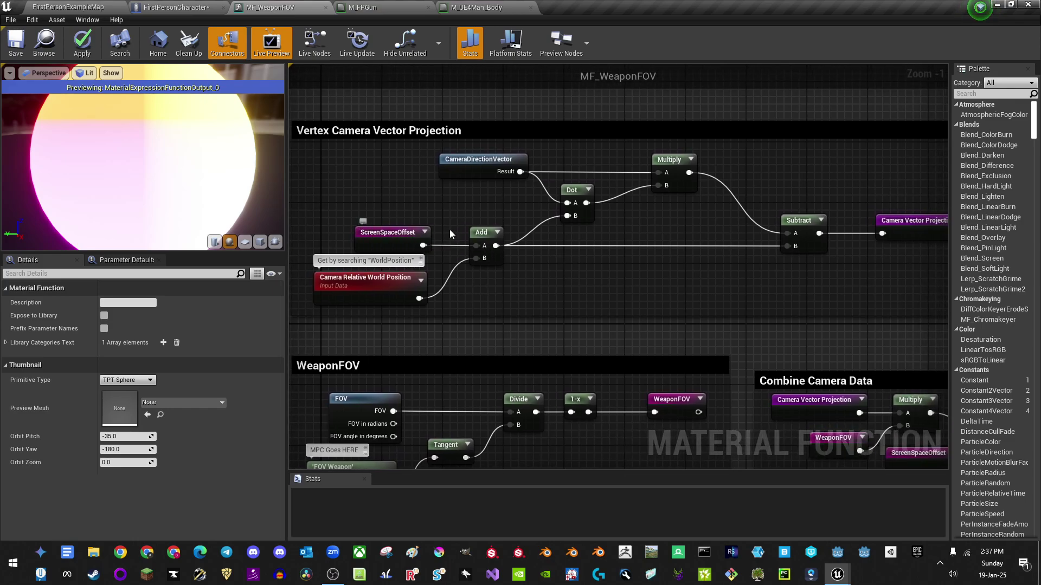
right_drag(456, 232, 426, 226)
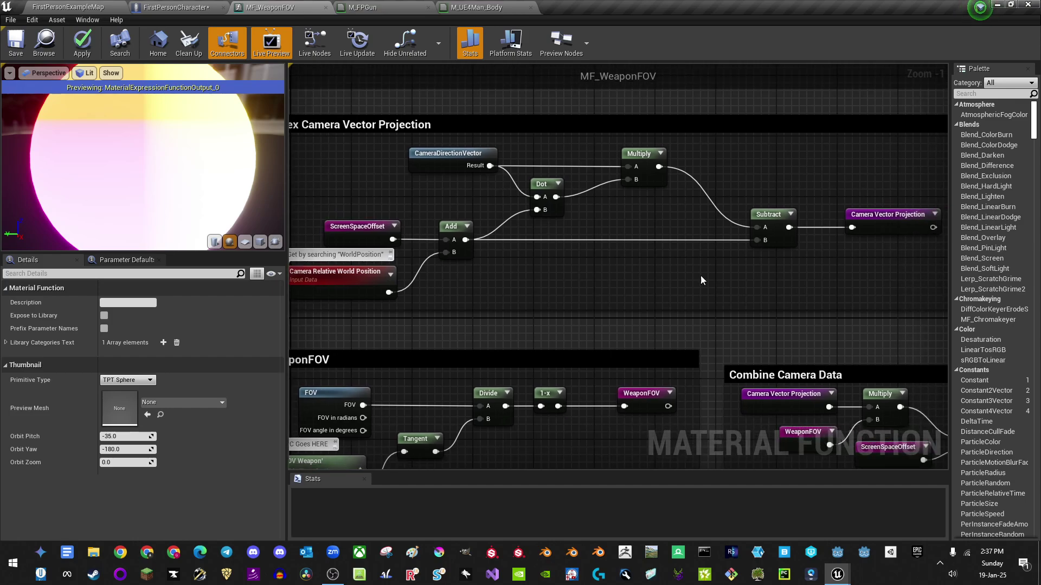
drag(286, 304, 238, 307)
right_drag(579, 232, 622, 228)
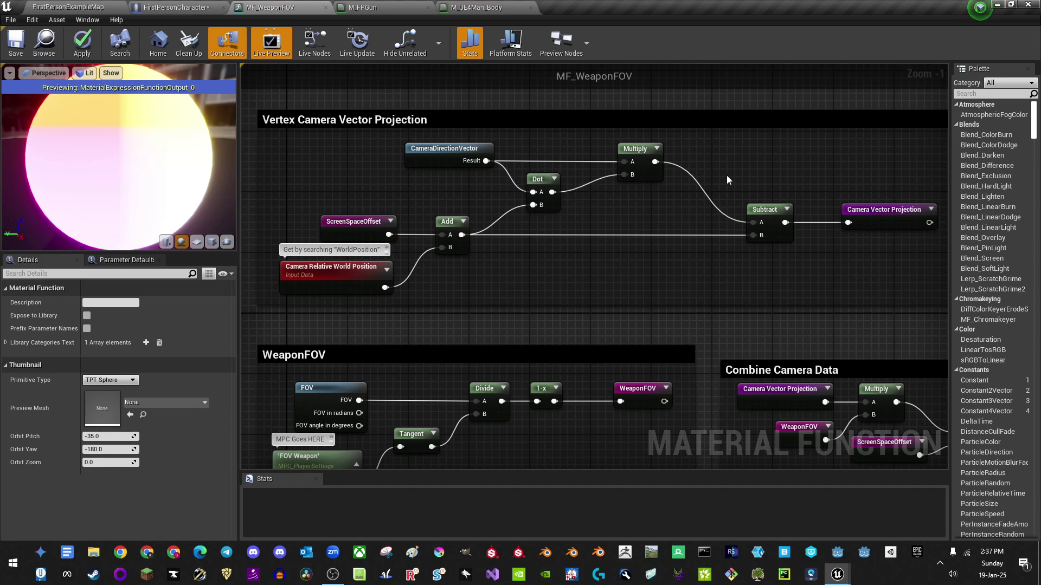
Step: Select the FOV Weapon collection parameter in the WeaponFOV group to view its settings, and deselect it
right_drag(727, 180, 622, 100)
scroll(461, 179, up, 1)
right_drag(458, 181, 460, 159)
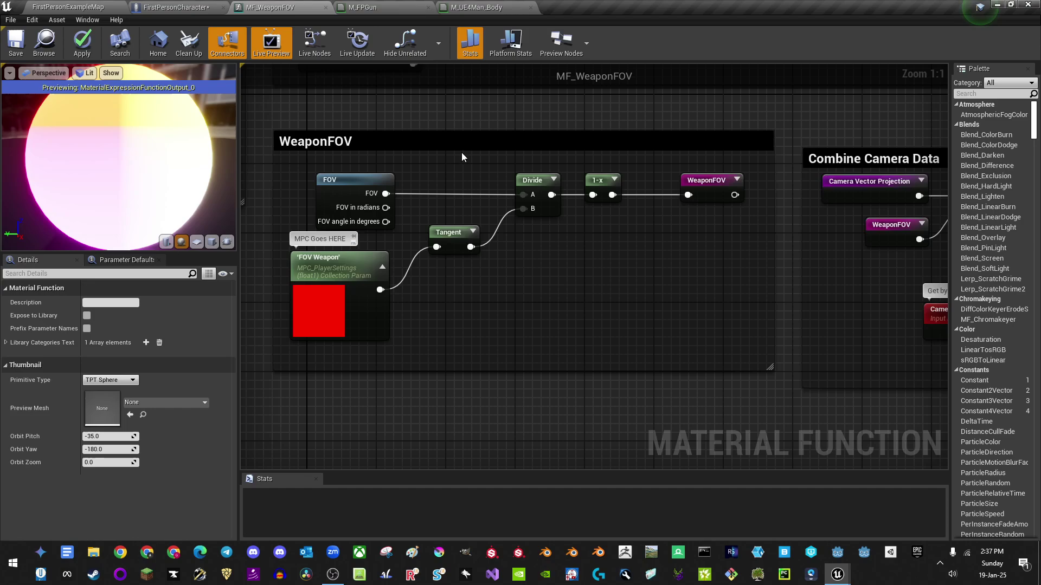
click(320, 283)
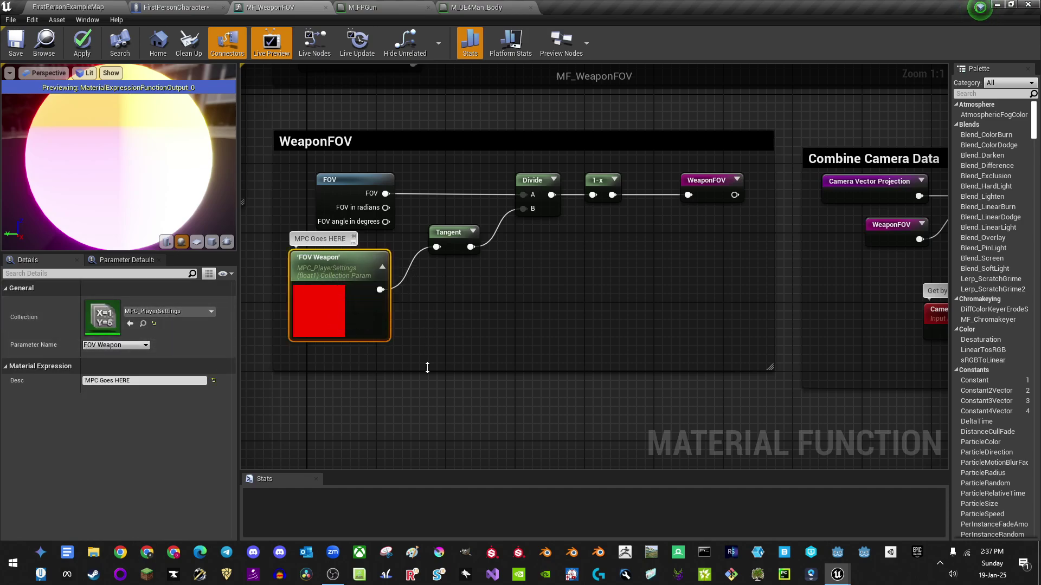
click(343, 416)
right_click(324, 391)
text(pa)
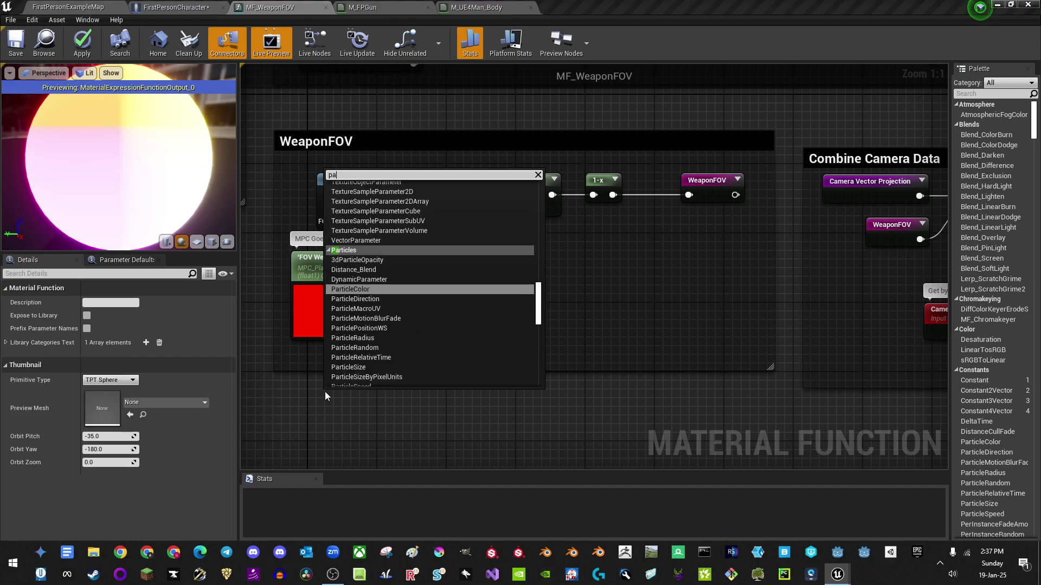
text(re)
key(BackSpace)
text(ram)
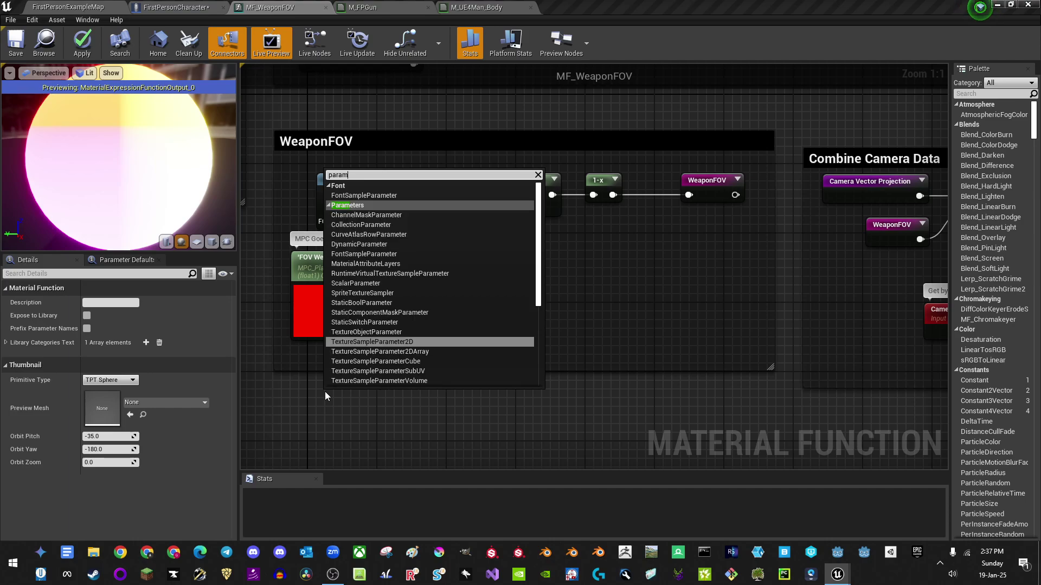
text( cp)
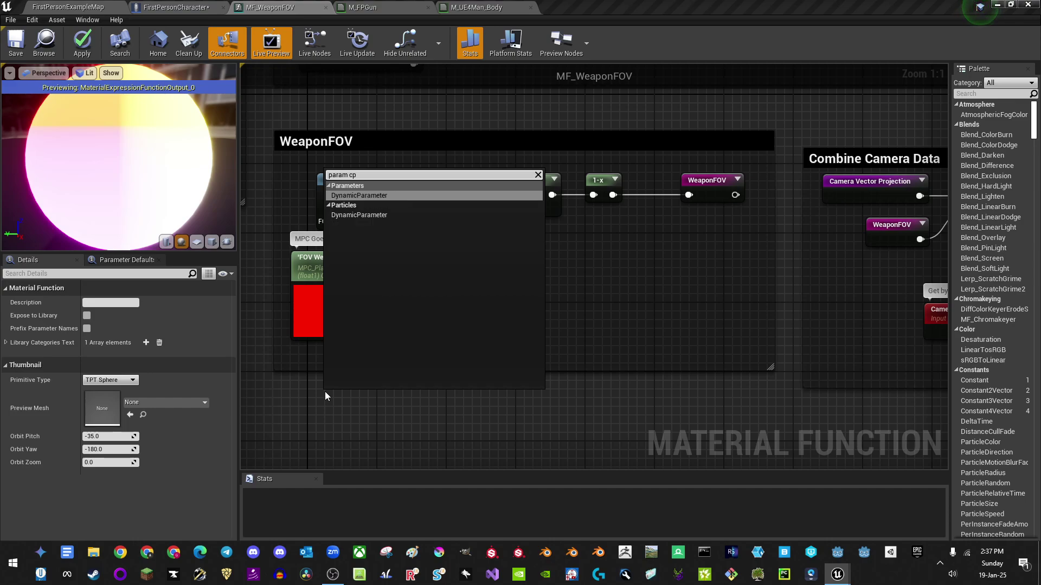
key(Return)
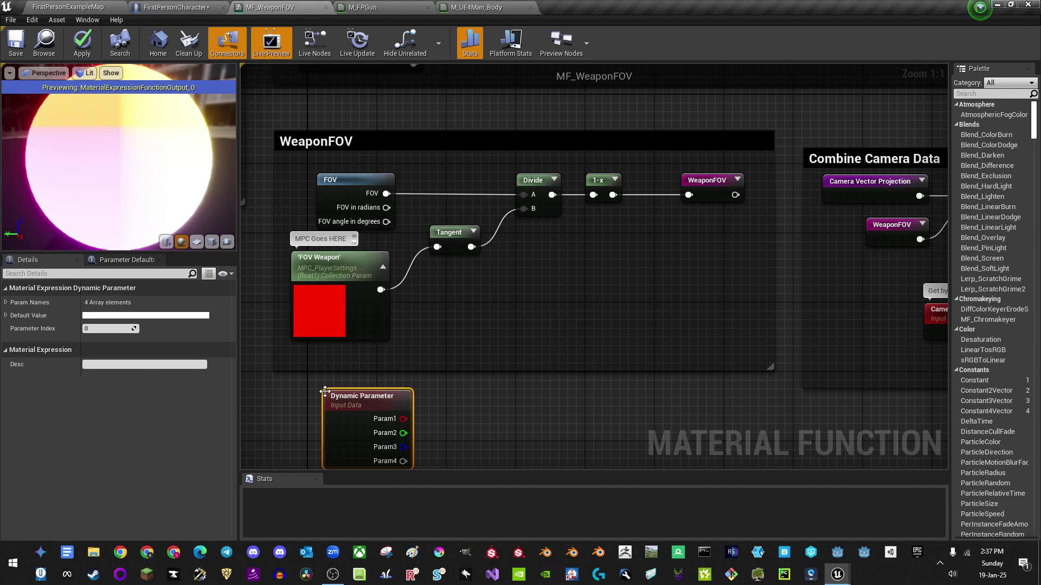
key(Delete)
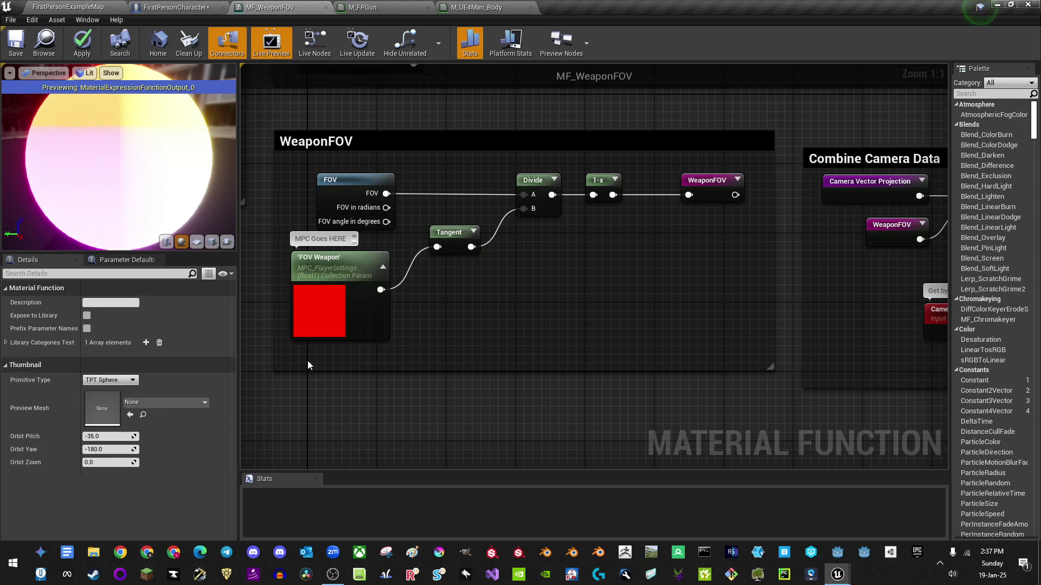
right_click(301, 399)
click(583, 432)
Step: Add a CollectionParameter node and place it below the Tangent node in the WeaponFOV group
right_click(484, 399)
text(collec)
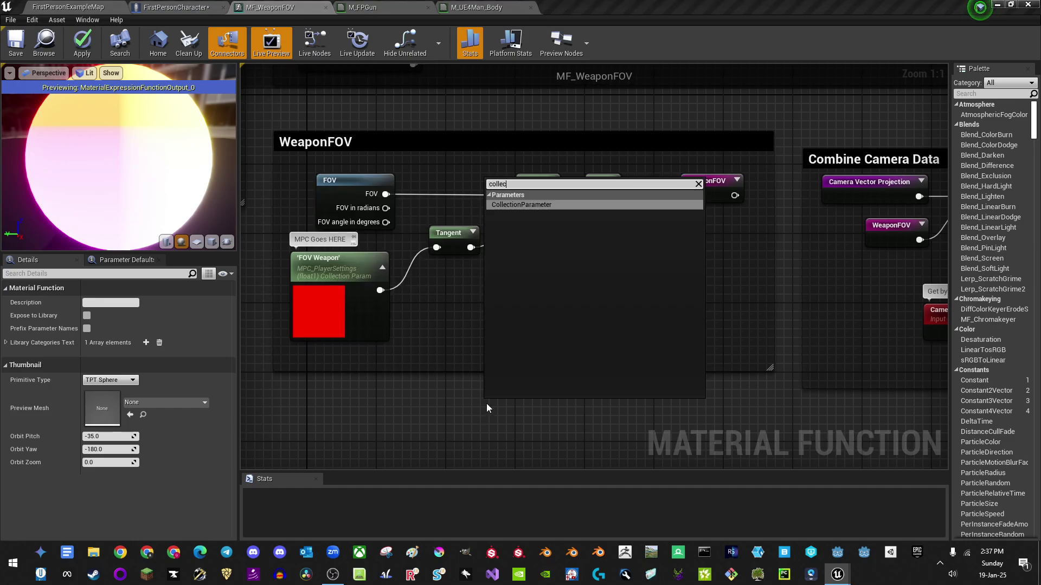
key(Return)
drag(488, 411, 455, 319)
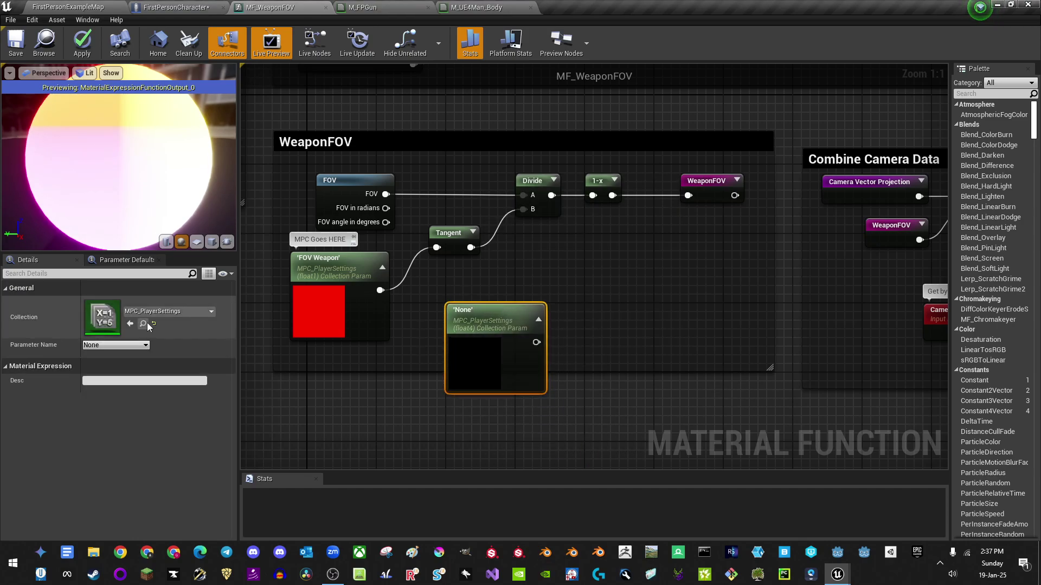
Step: View the available collections and parameter names for the new collection parameter node
click(157, 311)
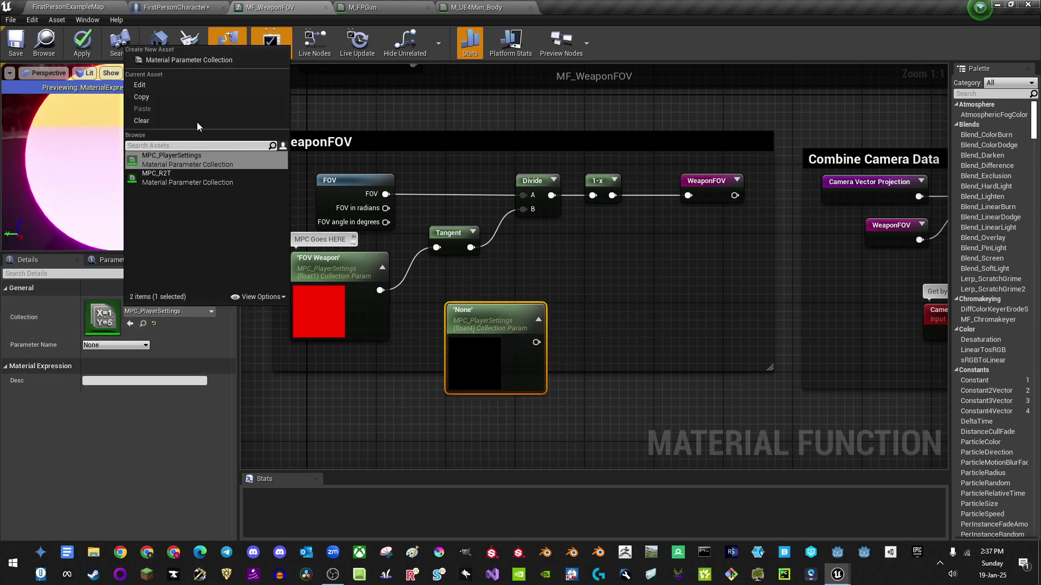
click(148, 424)
click(115, 345)
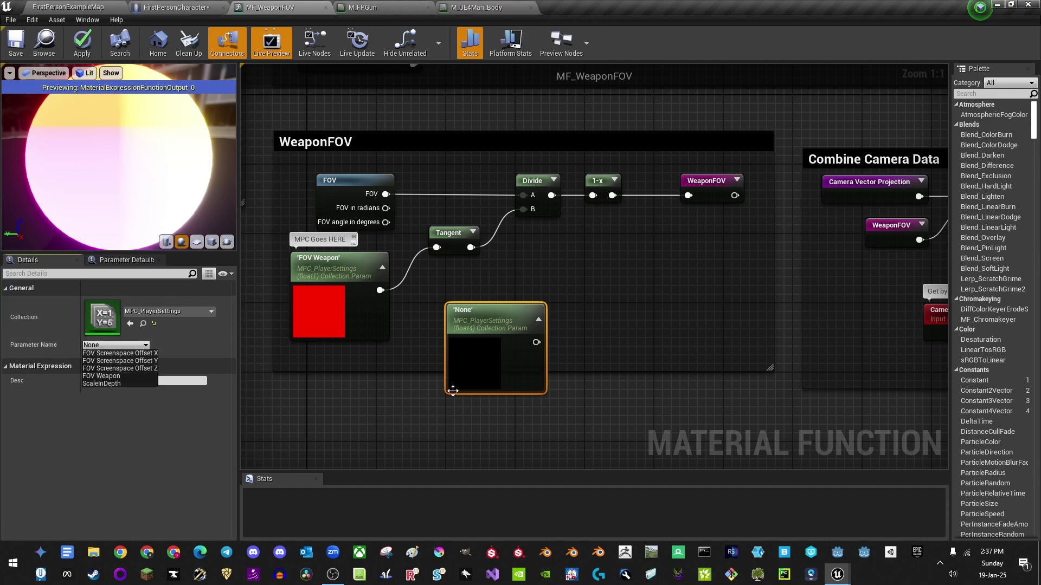
Step: Bring up the MPC_PlayerSettings parameter collection, save it, and return to the MF_WeaponFOV graph
click(837, 574)
click(953, 526)
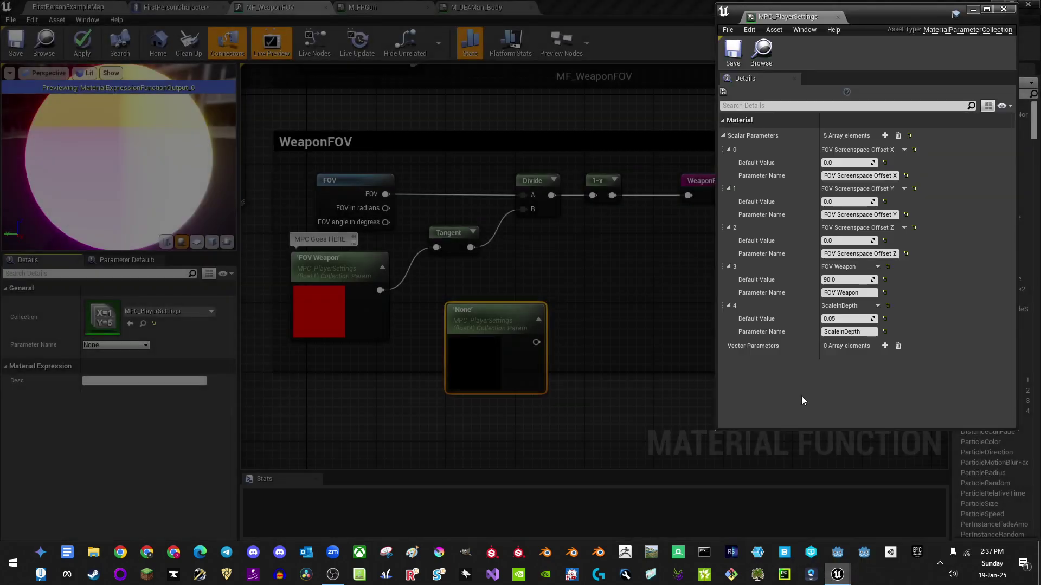
click(734, 55)
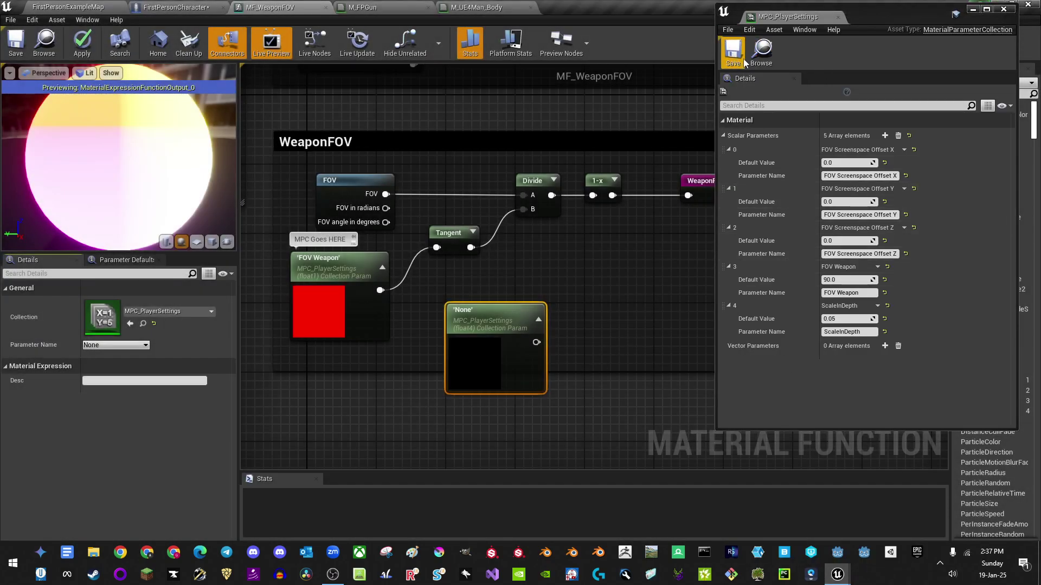
click(973, 9)
Step: Check the parameter names offered for the unassigned collection parameter node, and delete that node from the WeaponFOV group
click(115, 344)
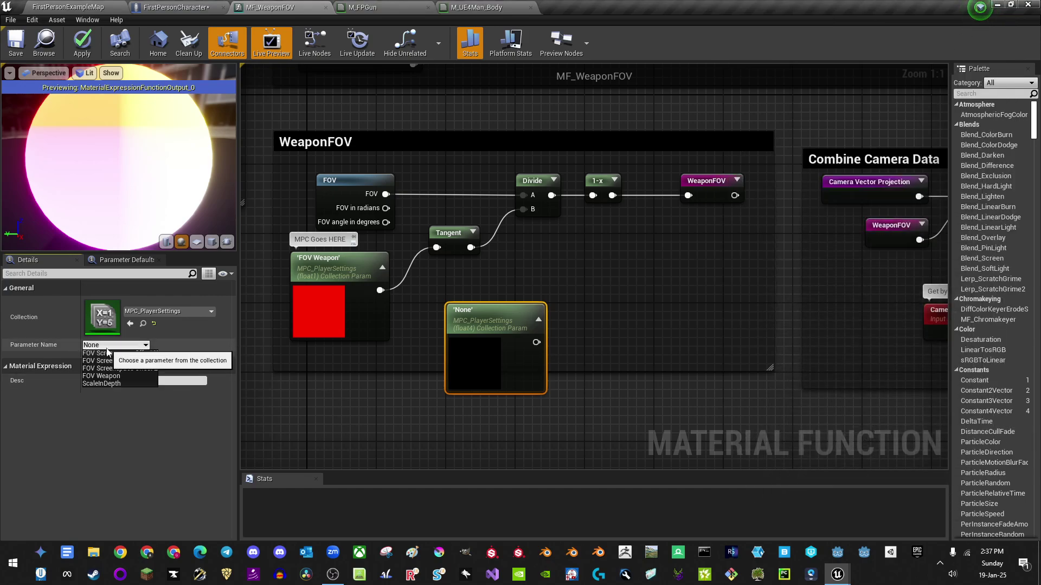
click(521, 461)
click(491, 299)
key(Delete)
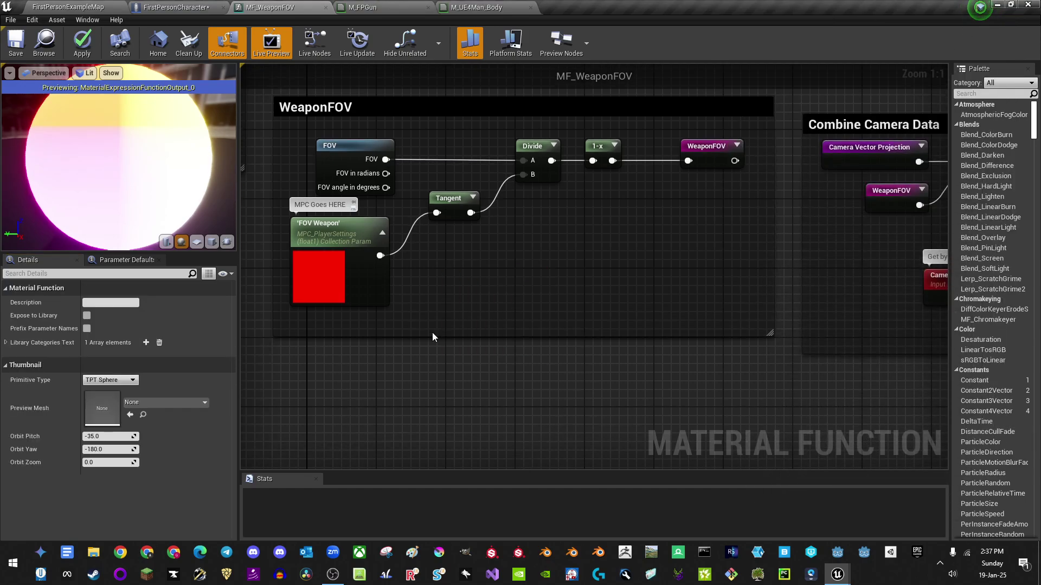
Step: Add a second FOV function node below the Tangent node in the WeaponFOV group
drag(328, 133, 425, 184)
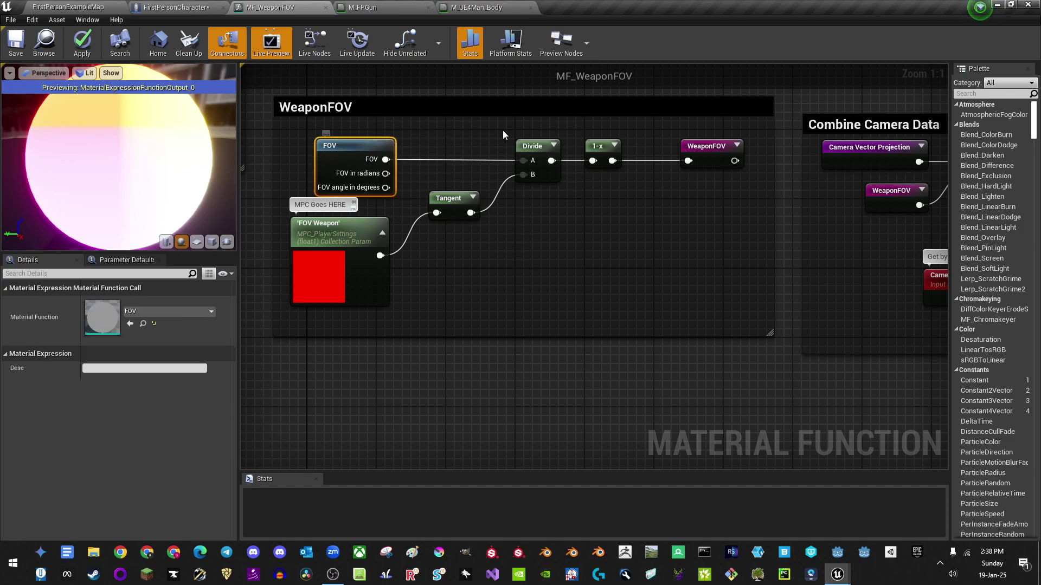
right_click(478, 304)
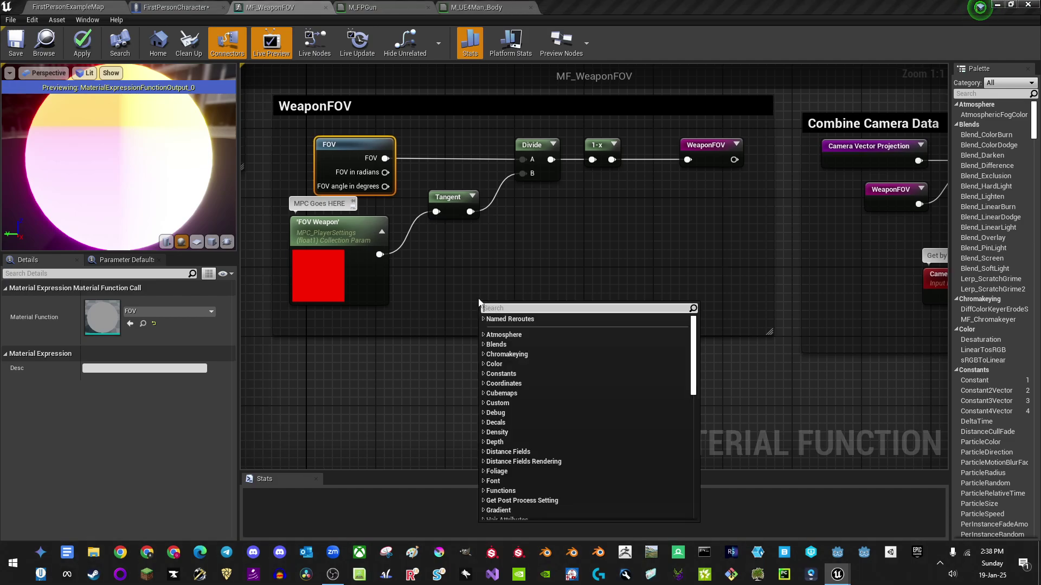
text(fov)
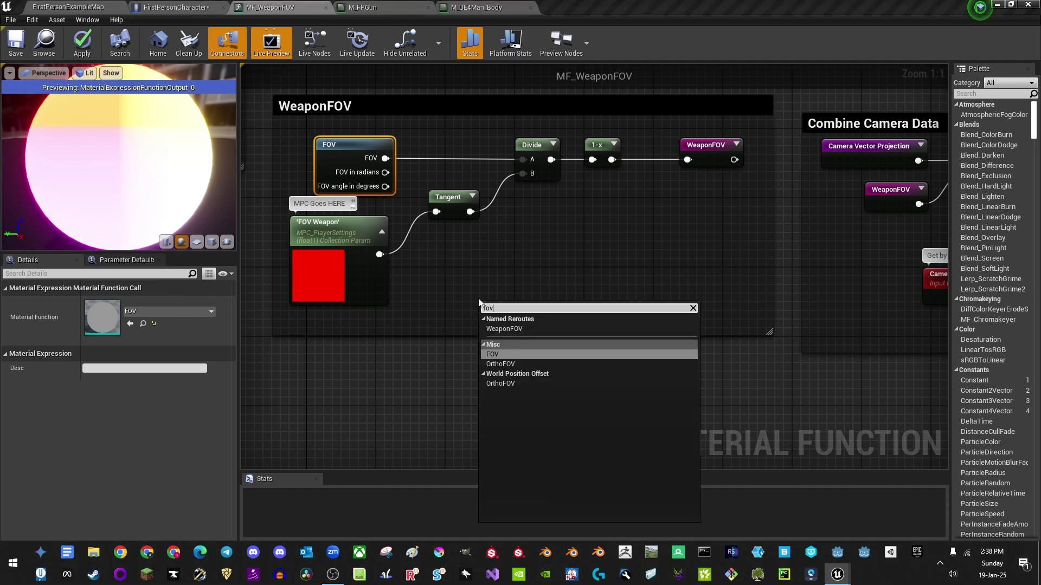
key(Return)
Step: Set the node comment of the connected FOV node to "FOV" and delete the extra FOV node
click(350, 144)
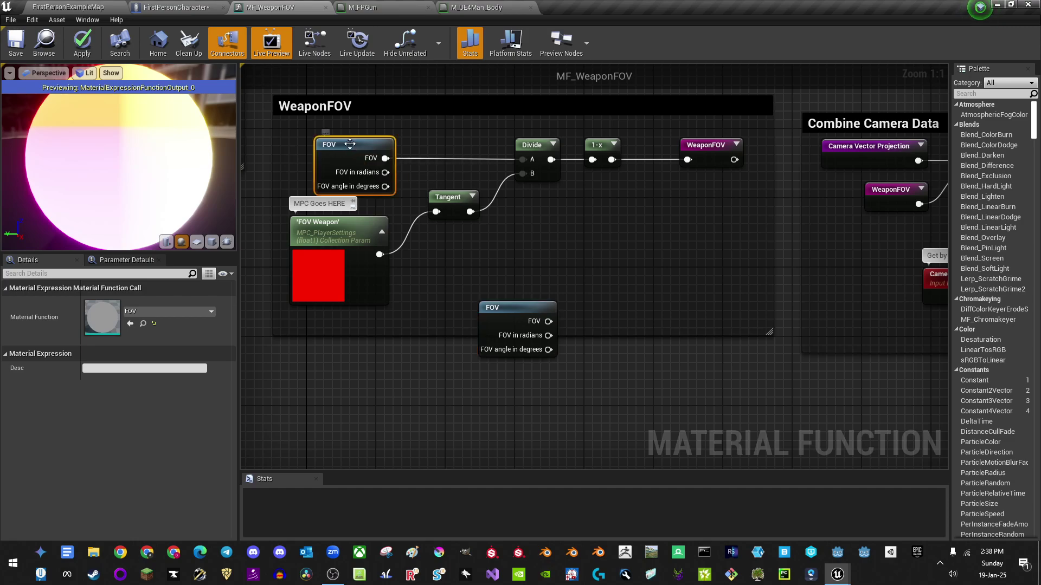
right_click(350, 144)
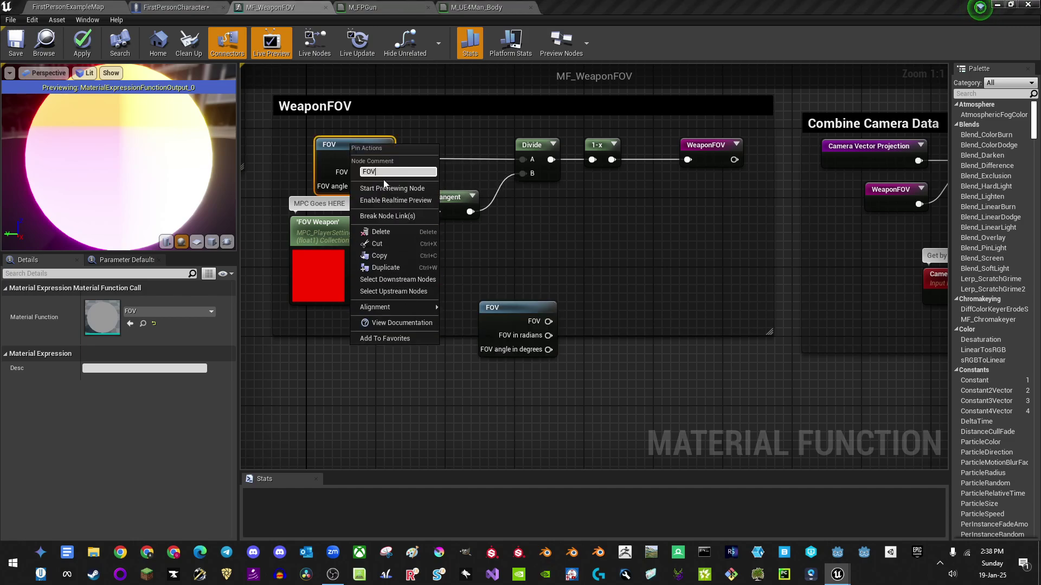
text(FOV)
key(Return)
click(515, 307)
key(Delete)
Step: Examine the WeaponFOV group's Divide and 1-x nodes through to its WeaponFOV reroute
right_drag(674, 203, 563, 270)
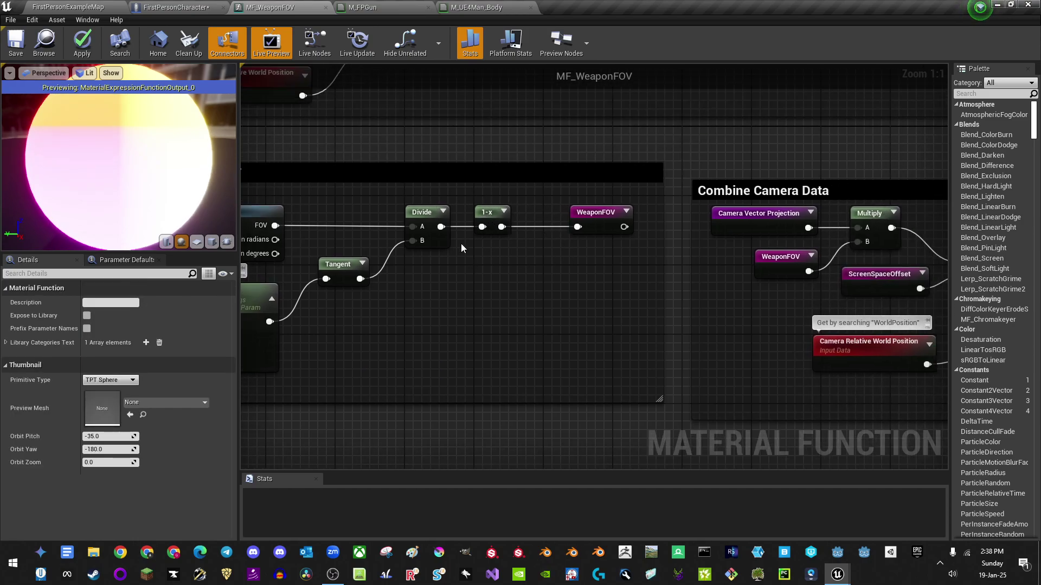
right_drag(585, 244, 486, 282)
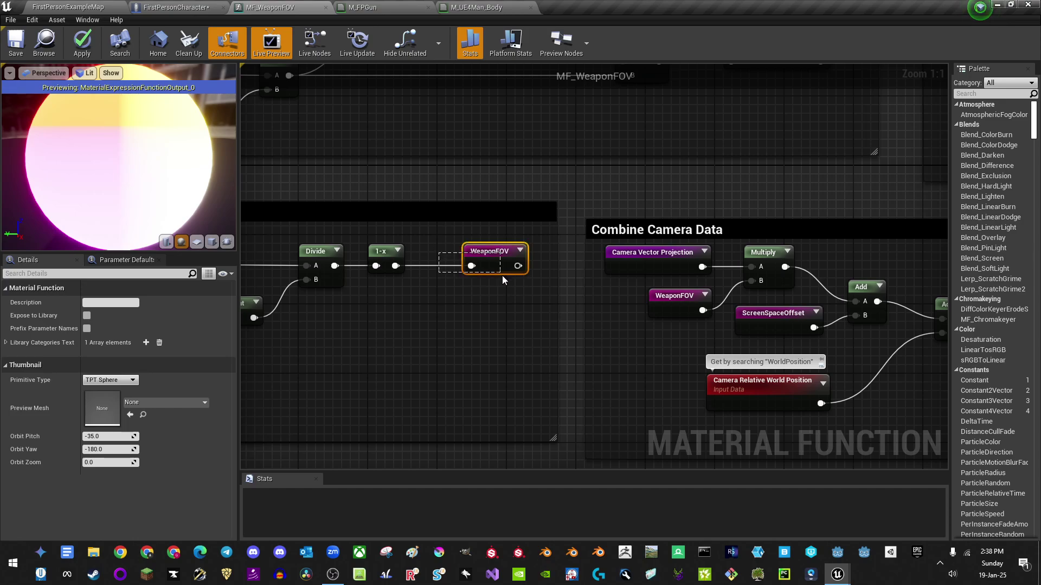
drag(502, 275, 502, 276)
right_drag(501, 276, 400, 201)
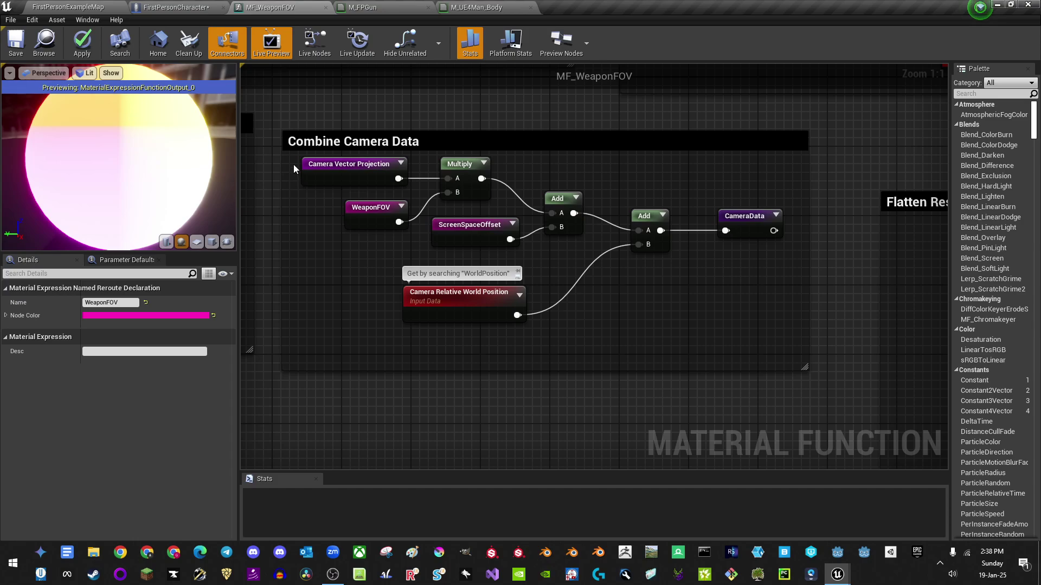
Step: Examine the Combine Camera Data group from its projection, FOV, offset and world position inputs through to the CameraData reroute
drag(294, 164, 369, 235)
right_drag(369, 236, 388, 194)
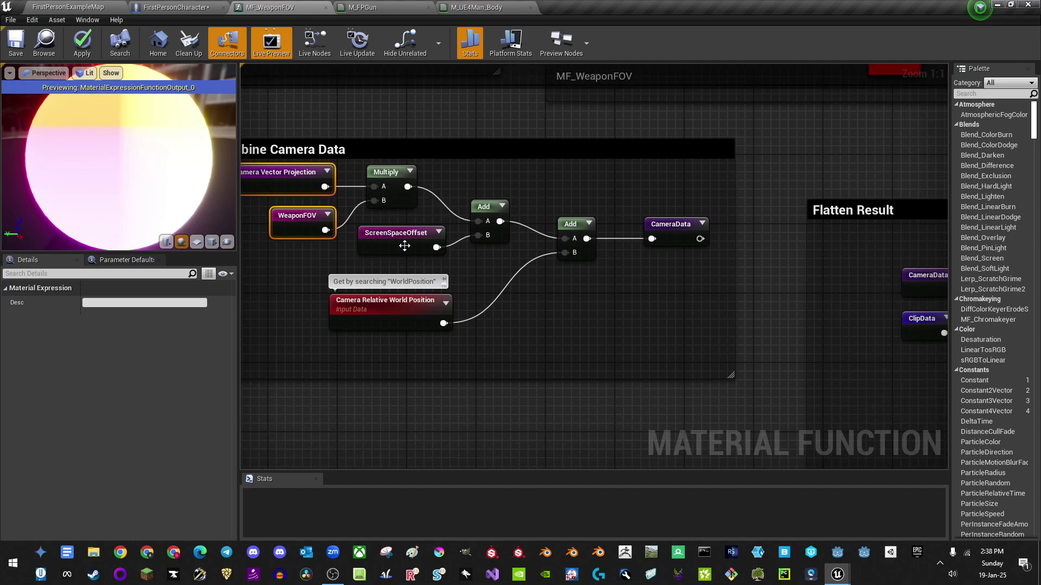
click(388, 243)
right_drag(352, 258, 489, 187)
click(489, 187)
right_drag(370, 220, 567, 245)
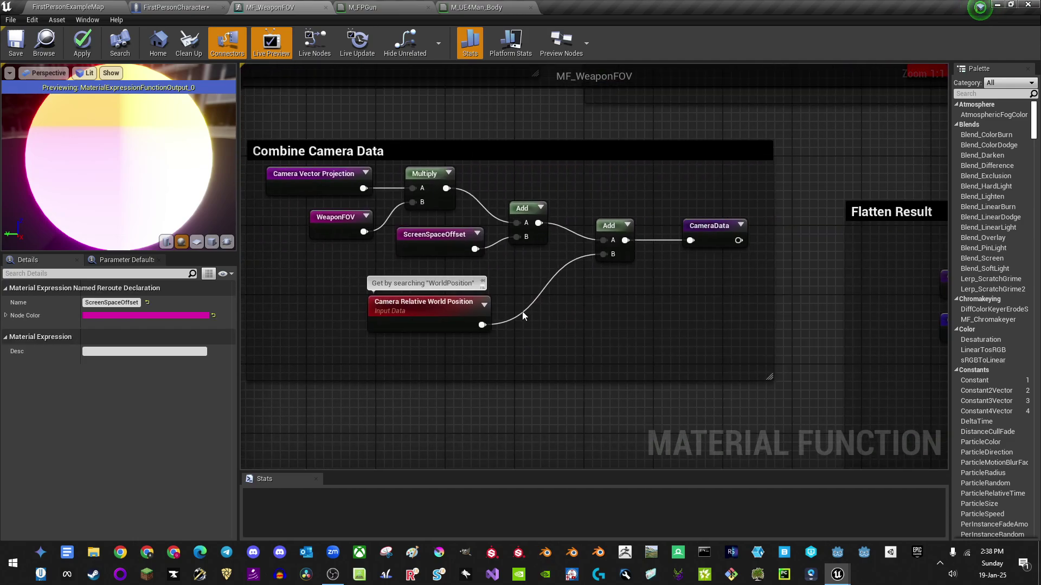
drag(410, 337, 405, 310)
right_drag(660, 316, 602, 330)
click(654, 241)
Step: Examine the Near Clip Position group's node chain and the settings of its NearClip custom node
right_drag(739, 178, 552, 336)
scroll(535, 316, down, 2)
right_drag(591, 306, 531, 335)
scroll(365, 167, up, 2)
right_drag(430, 223, 398, 219)
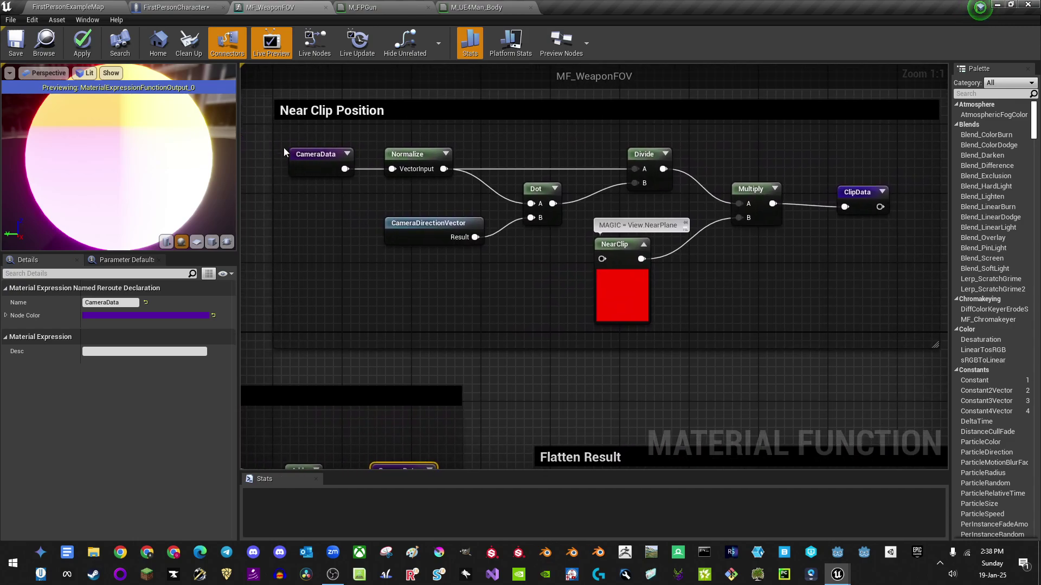
drag(421, 150, 460, 158)
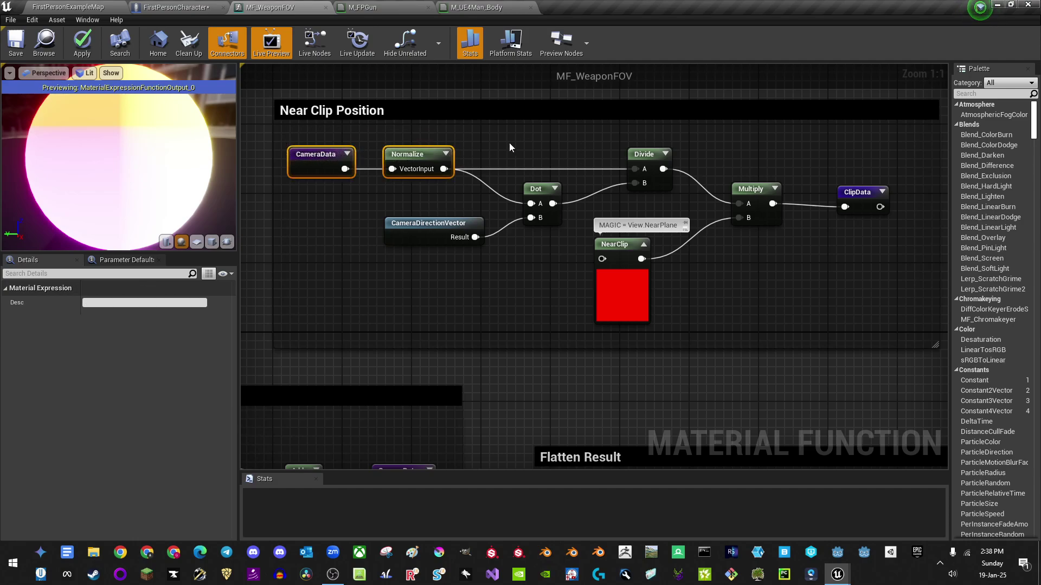
click(368, 215)
click(428, 231)
click(545, 191)
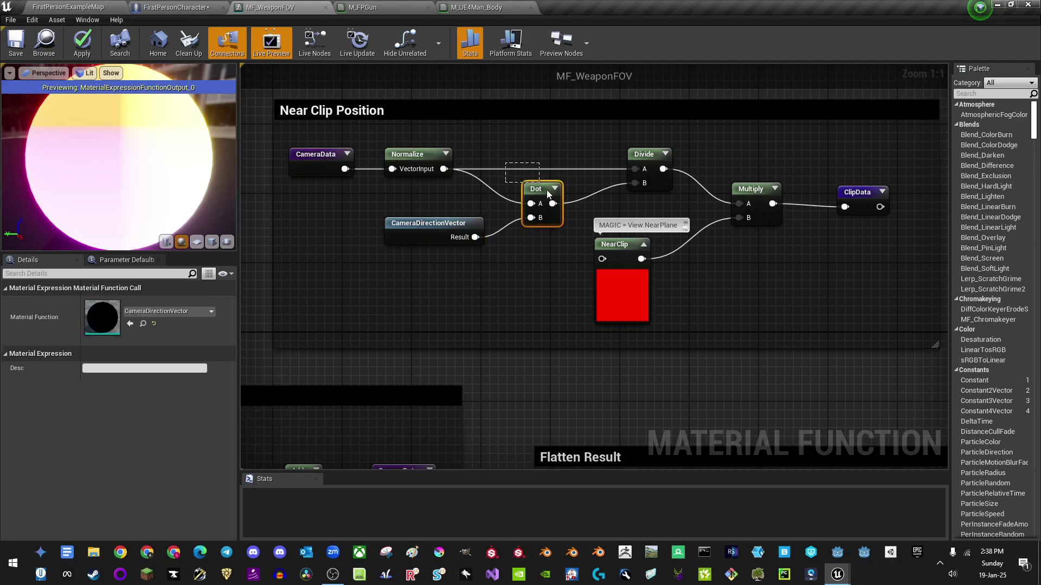
click(631, 172)
click(735, 210)
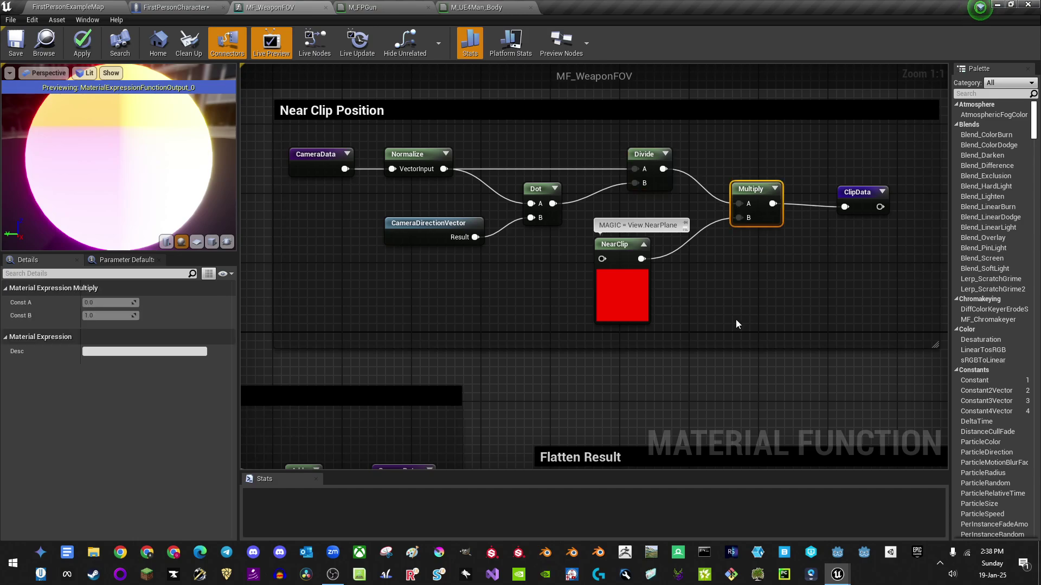
click(618, 296)
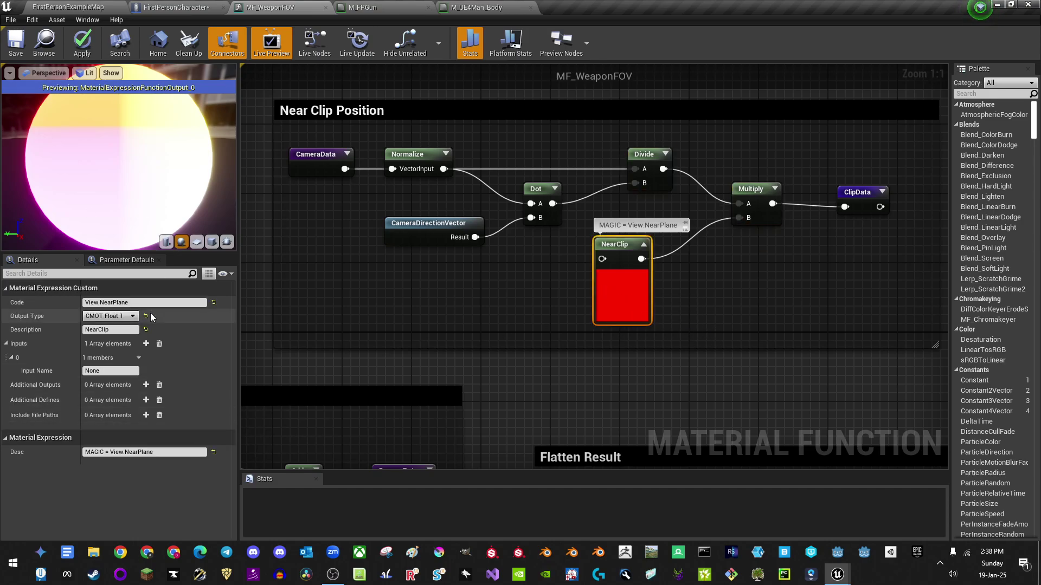
Step: Add a Custom node and place it below CameraDirectionVector in the Near Clip Position group
right_click(458, 304)
text(cus)
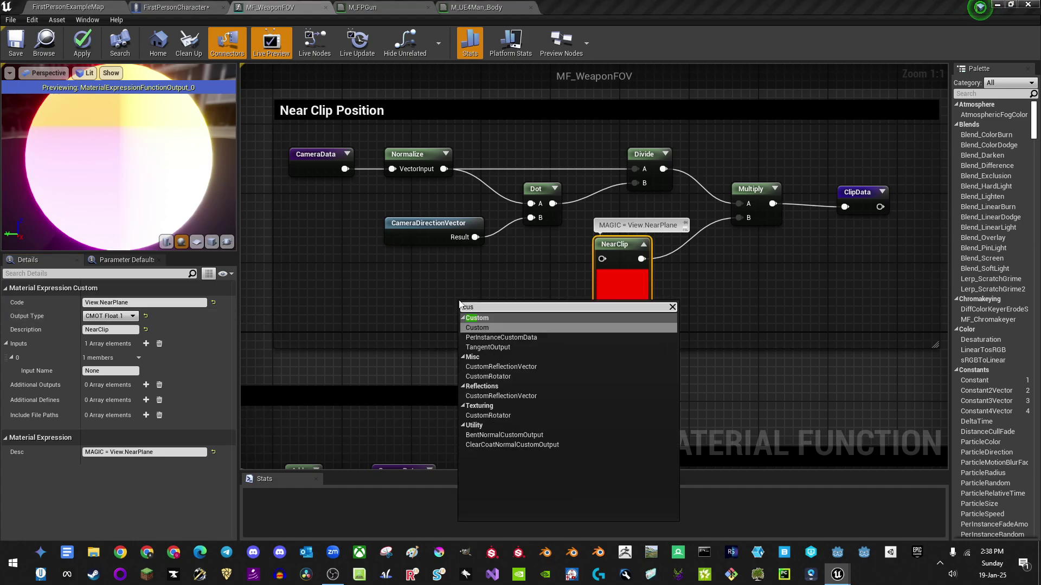
key(Return)
drag(482, 325, 496, 308)
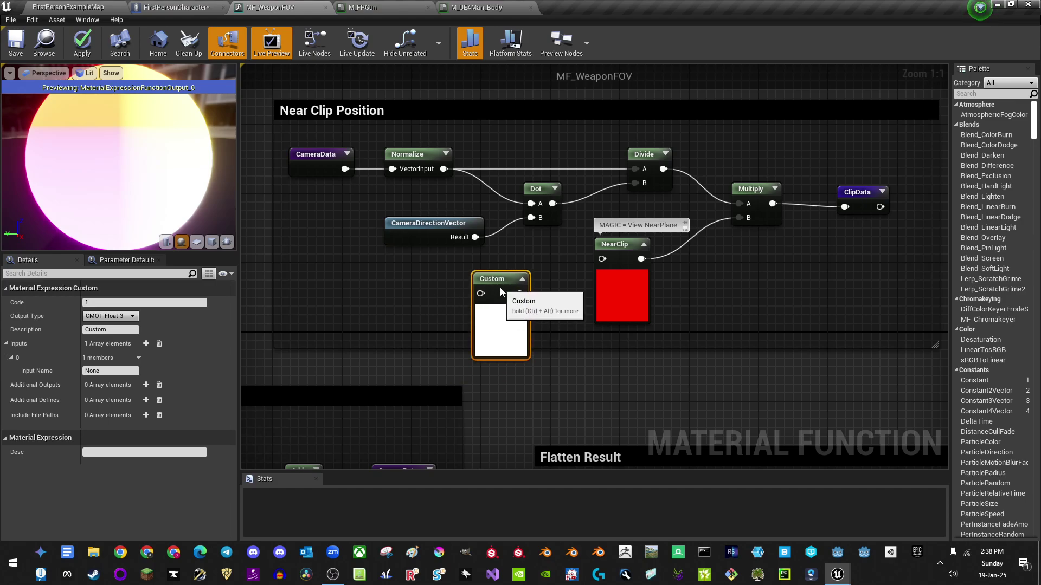
Step: Set the new Custom node's code to View.NearPlane and its output type to CMOT Float 1, matching the NearClip node
click(624, 290)
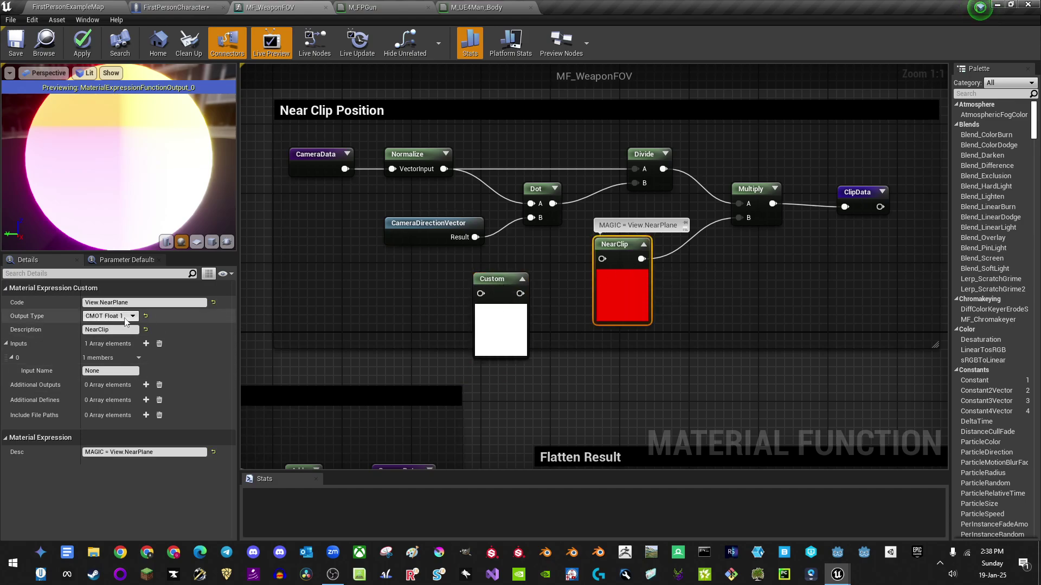
click(491, 301)
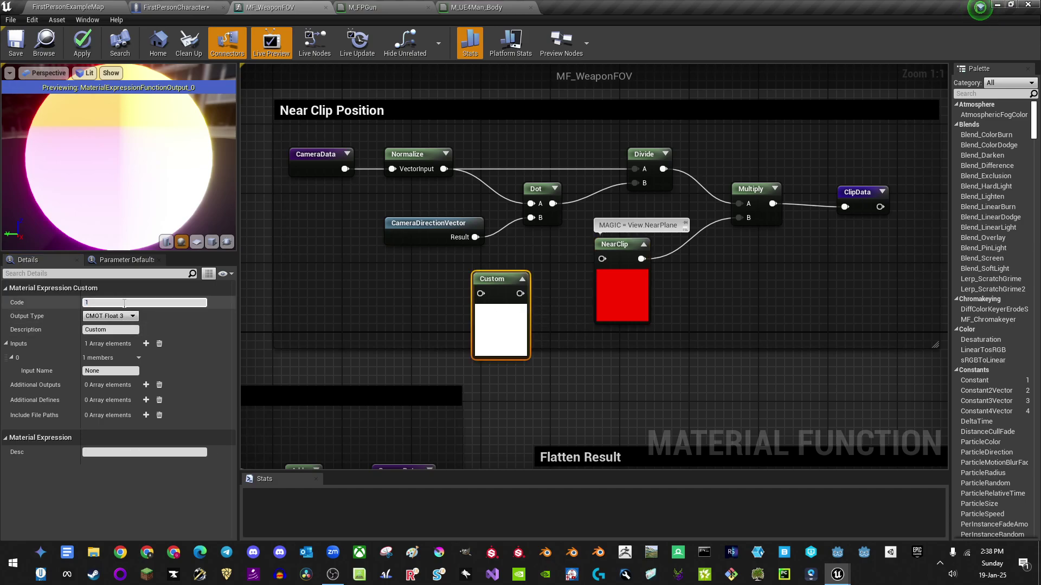
click(194, 303)
text(View.NearPlane)
click(101, 325)
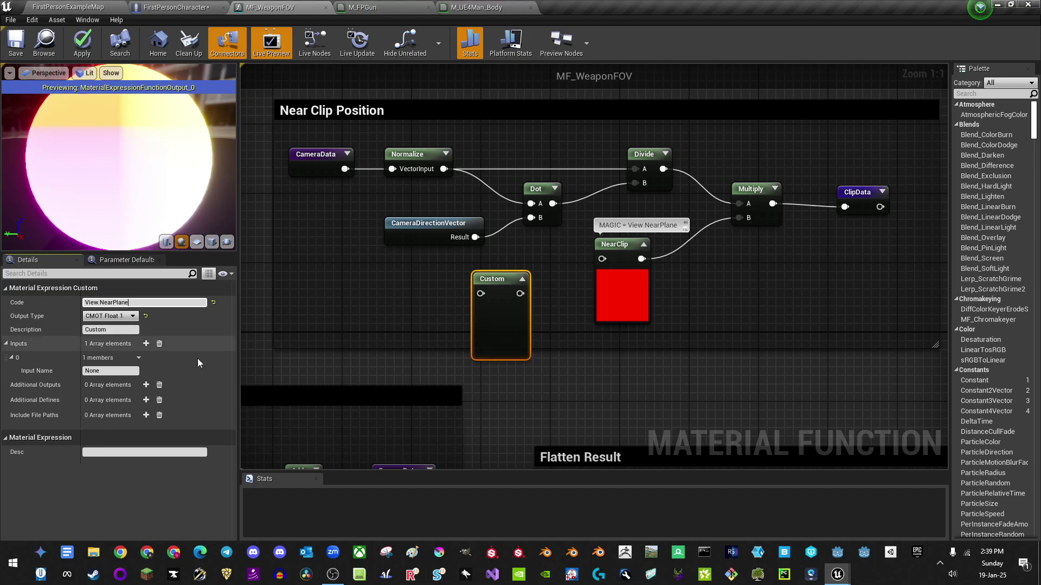
Step: Set the new Custom node's description to NearClip, matching the connected node
click(600, 295)
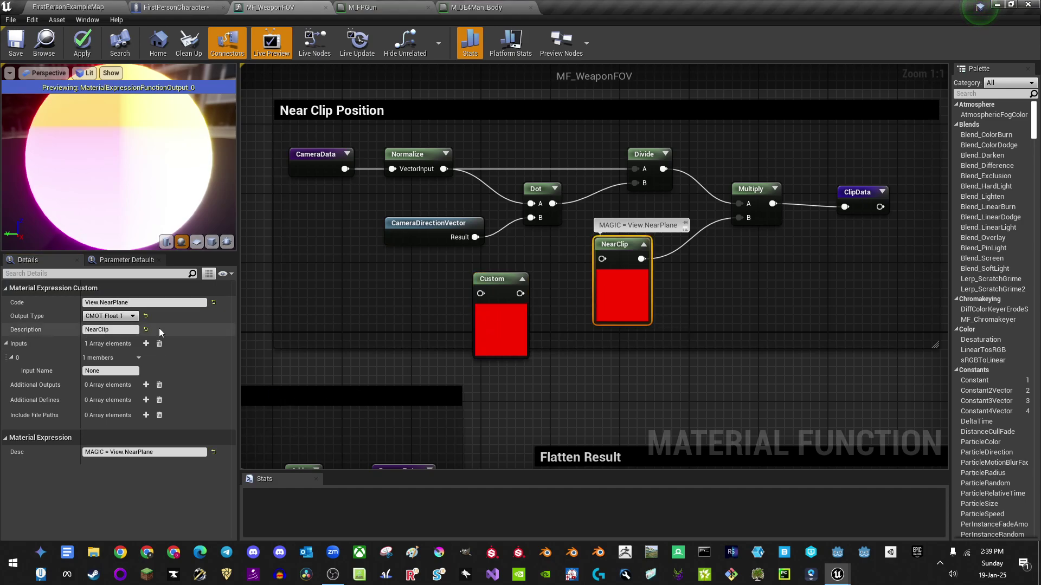
click(521, 312)
click(110, 330)
text(NearClip)
key(Return)
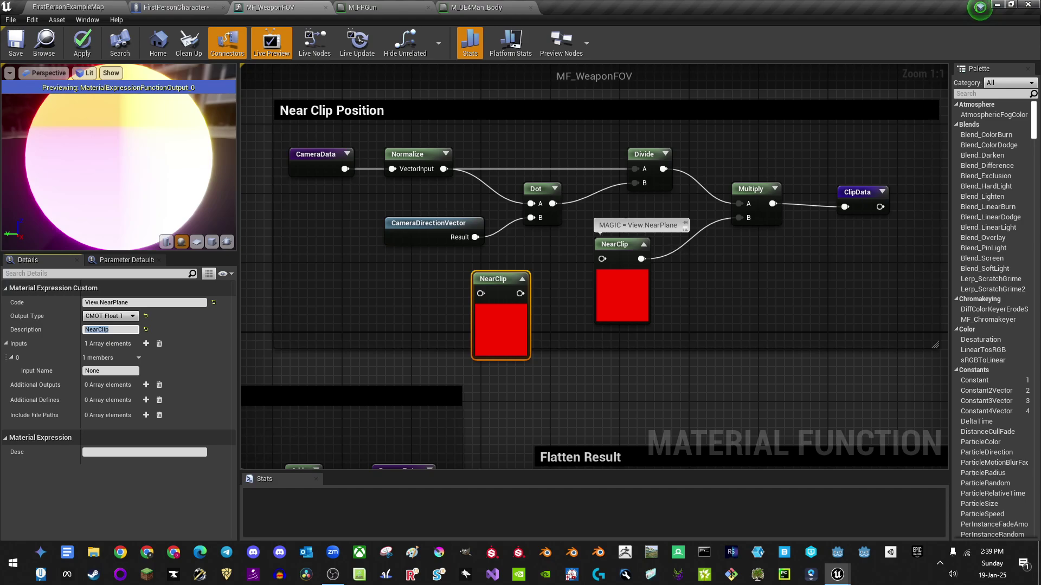
Step: Add a second line "Custom" to the connected NearClip node's comment, and delete the unconnected duplicate NearClip node
click(667, 224)
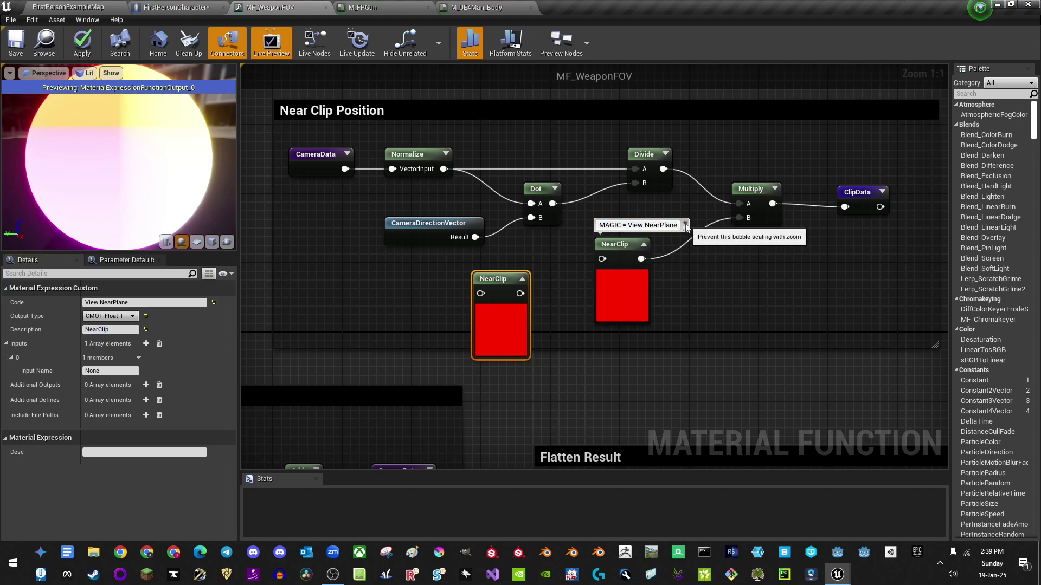
click(685, 225)
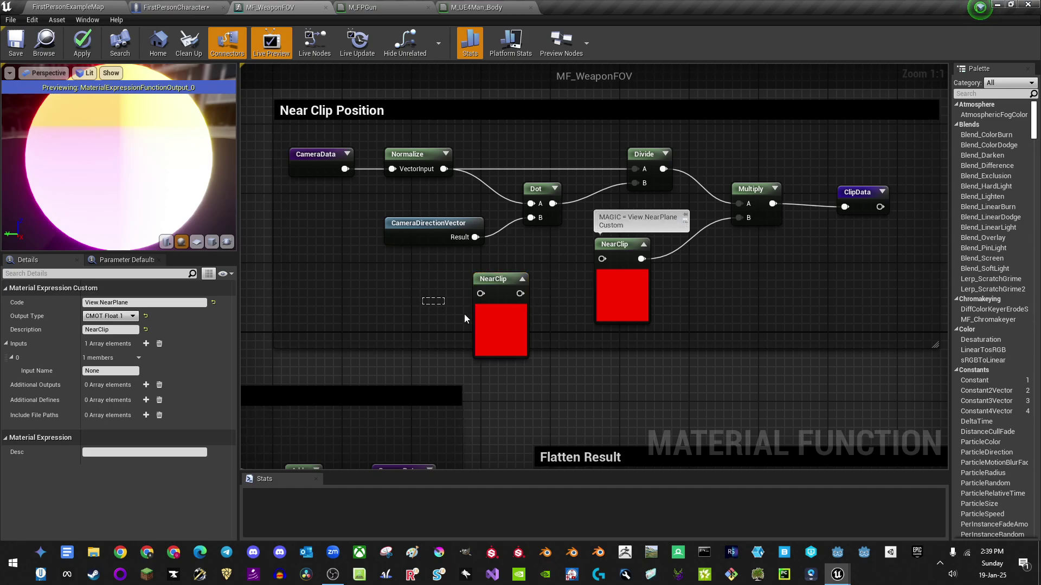
drag(465, 319, 509, 327)
key(Delete)
Step: Examine the Flatten Result group's CameraData and ClipData subtraction and its dot product with CameraDirectionVector
right_drag(841, 343, 600, 189)
right_drag(555, 304, 546, 142)
scroll(505, 137, down, 1)
right_drag(453, 142, 416, 170)
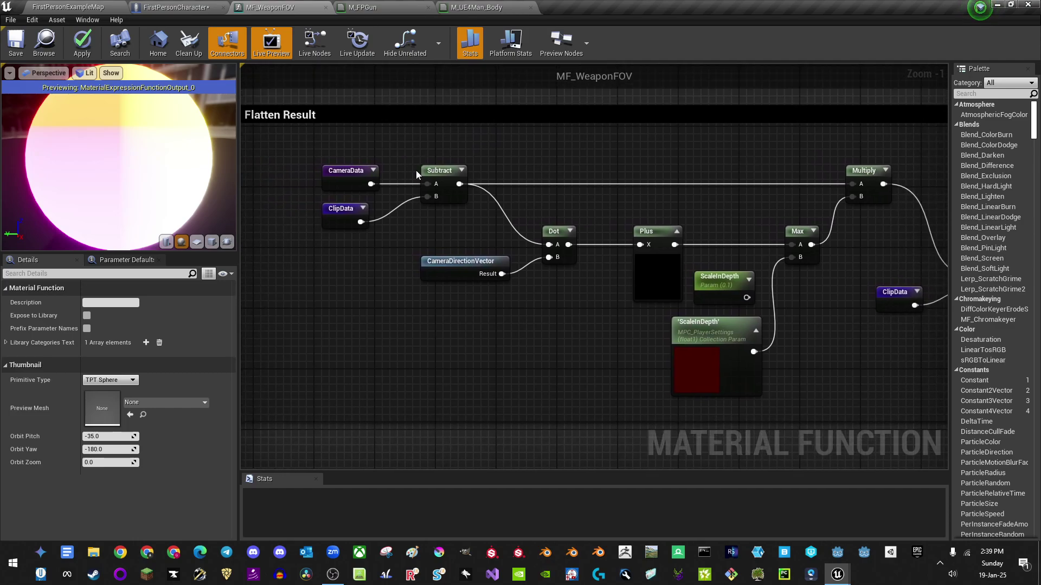
drag(334, 176, 336, 179)
drag(359, 237, 360, 237)
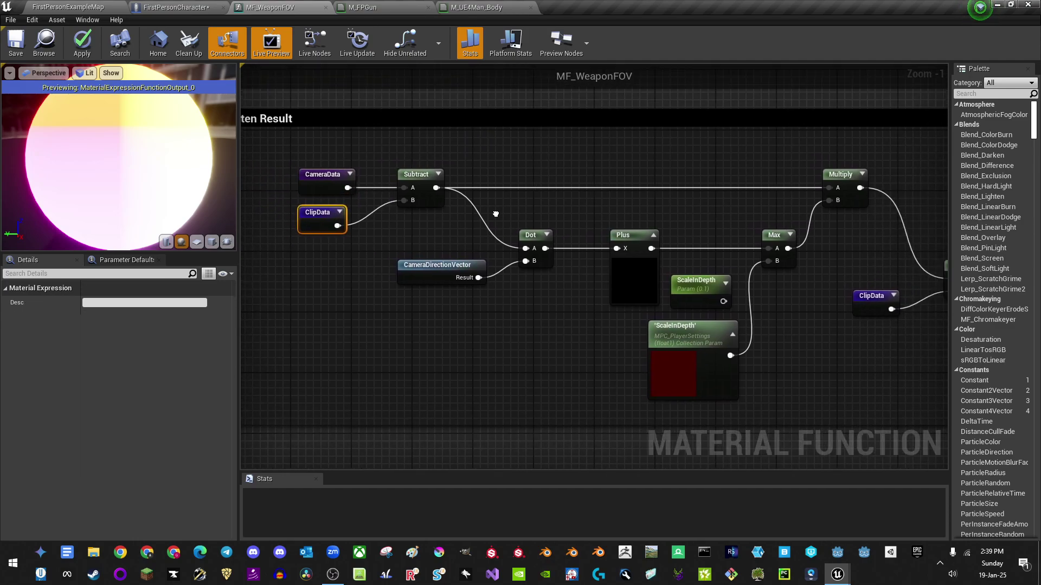
right_drag(359, 237, 394, 226)
drag(466, 207, 467, 207)
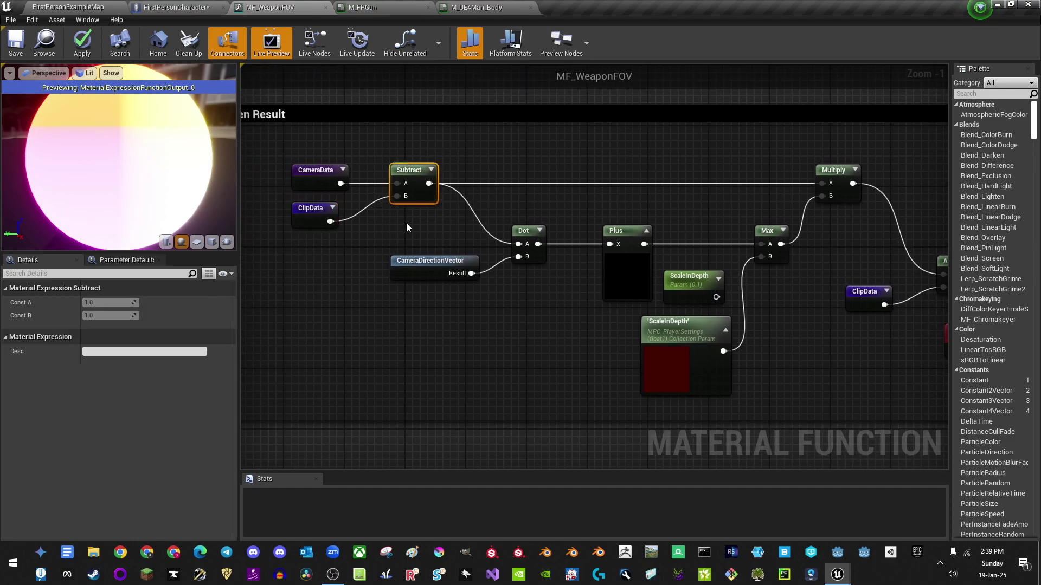
click(428, 266)
shift+click(525, 238)
Step: Select the Plus custom node in the Flatten Result group and view its code, output type and input settings
right_drag(590, 302, 540, 319)
click(479, 230)
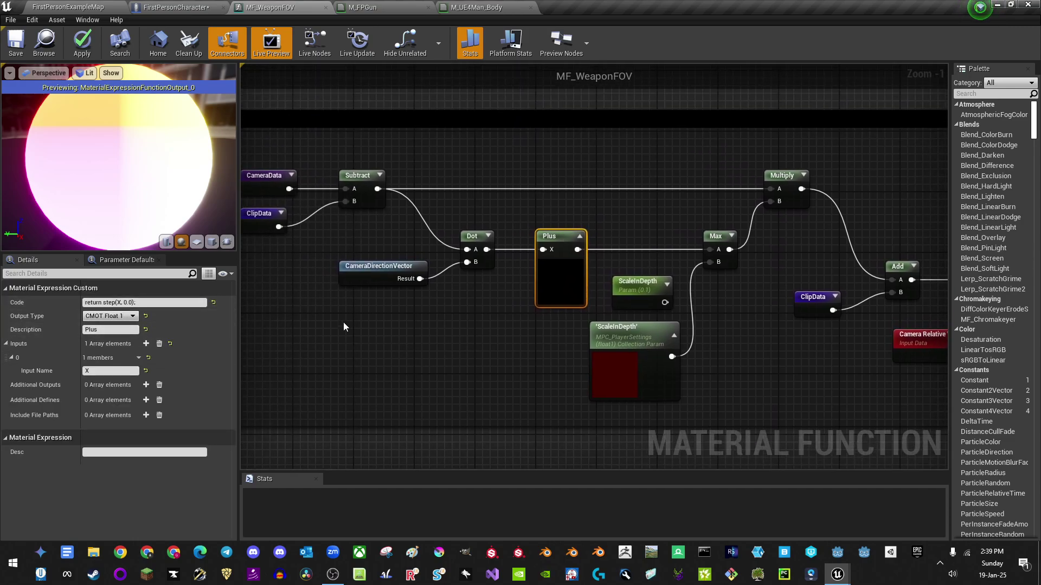
right_drag(558, 281, 515, 281)
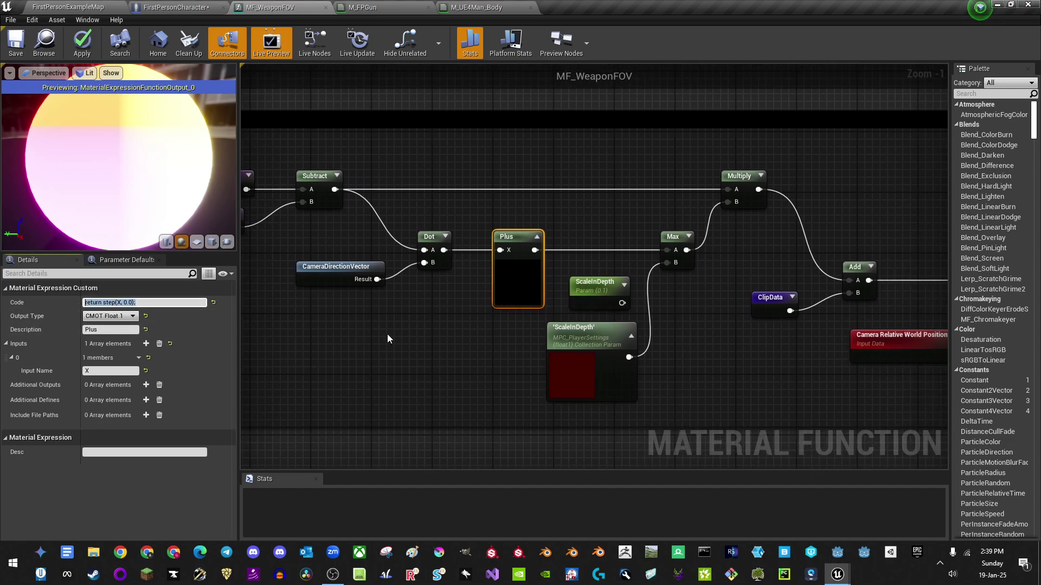
right_drag(428, 318, 426, 325)
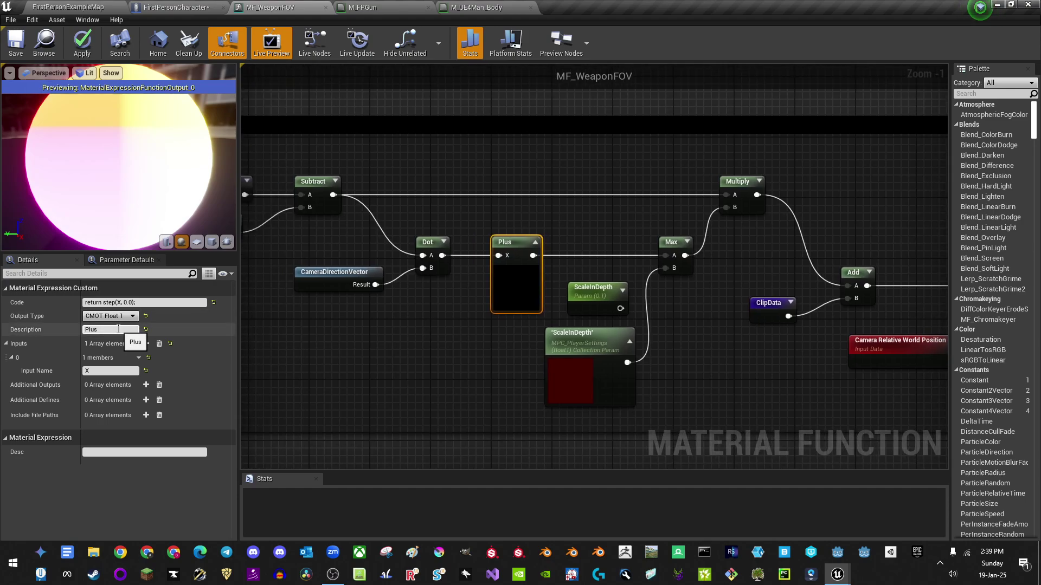
right_drag(509, 260, 539, 298)
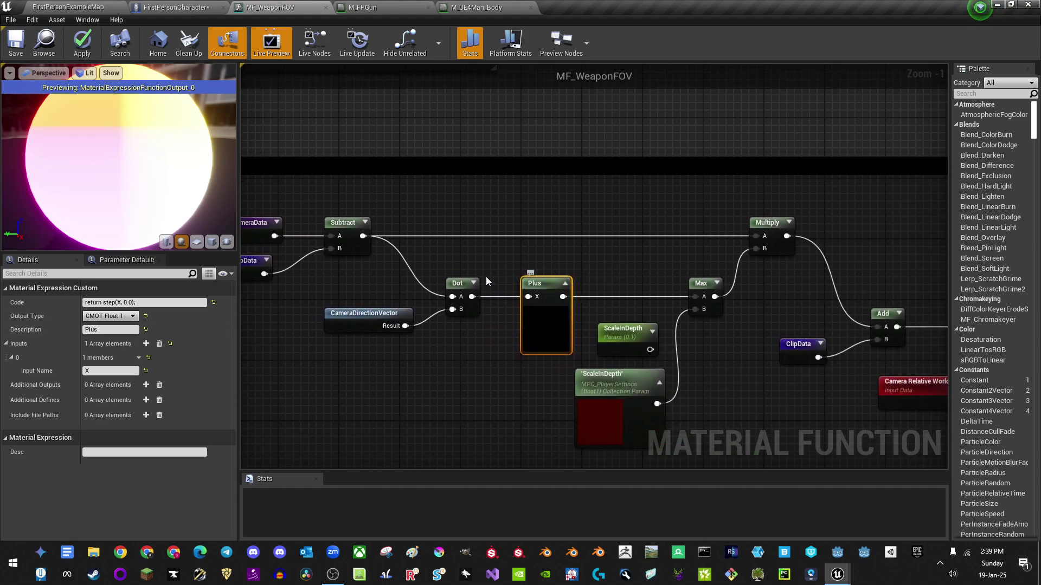
Step: Comment the Plus node with its code as "MAGIC = return step(X, 0.0);" followed by a second line "Custom"
drag(162, 304, 81, 303)
key(ctrl+c)
click(547, 293)
right_drag(479, 239, 537, 258)
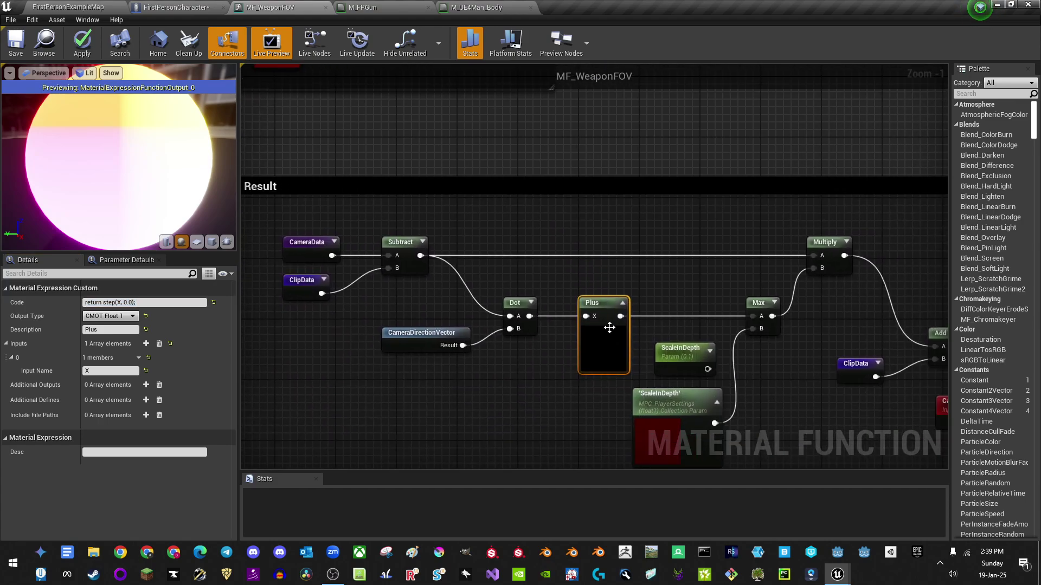
right_click(602, 305)
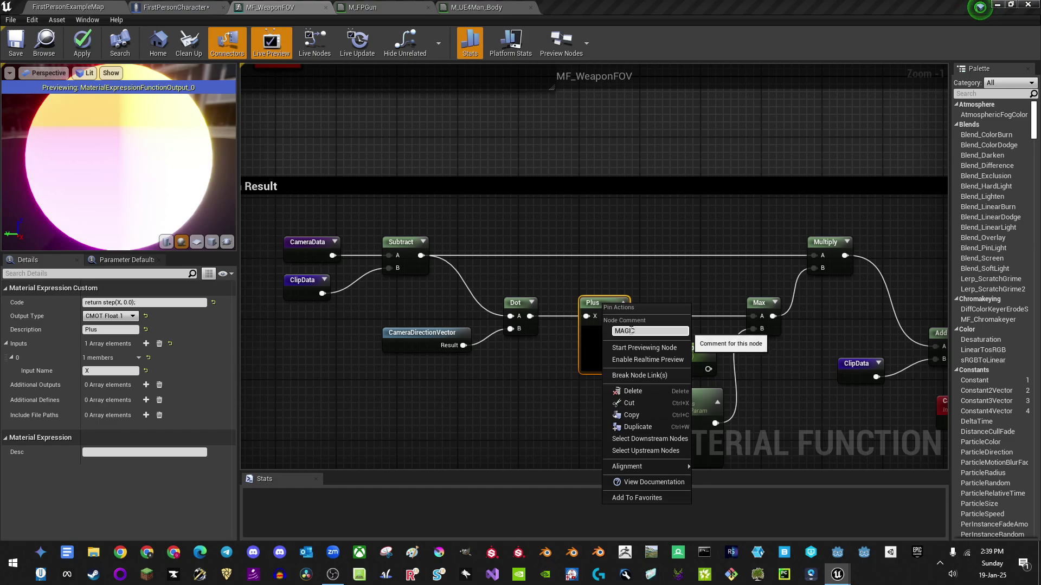
key(ctrl+v)
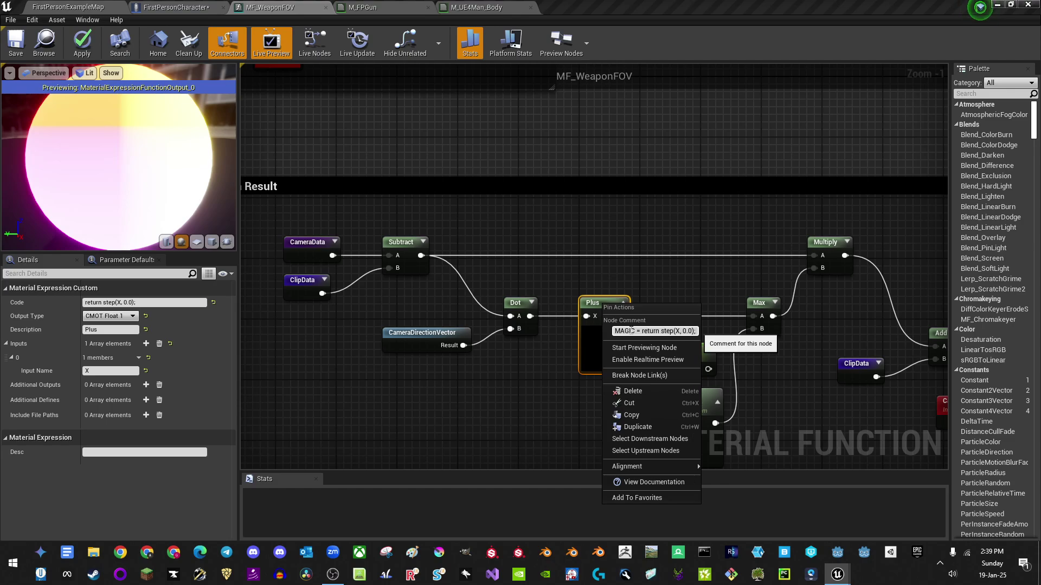
key(Return)
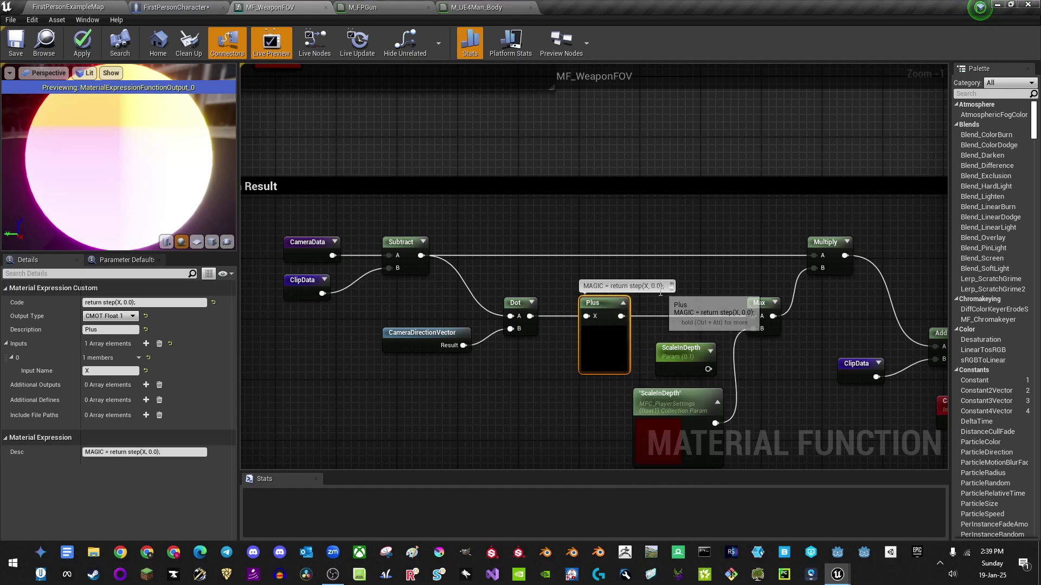
click(658, 286)
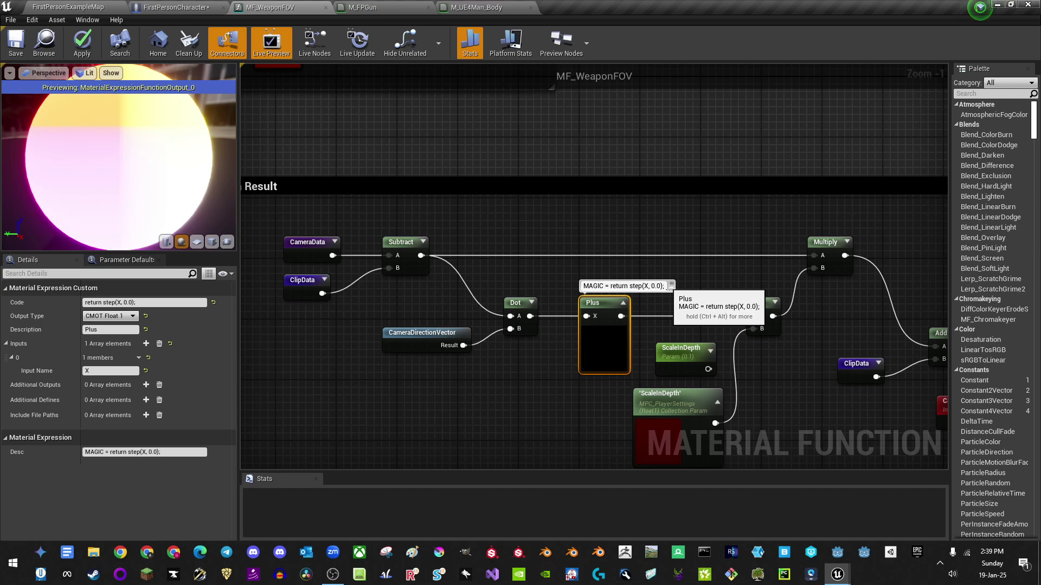
key(Return)
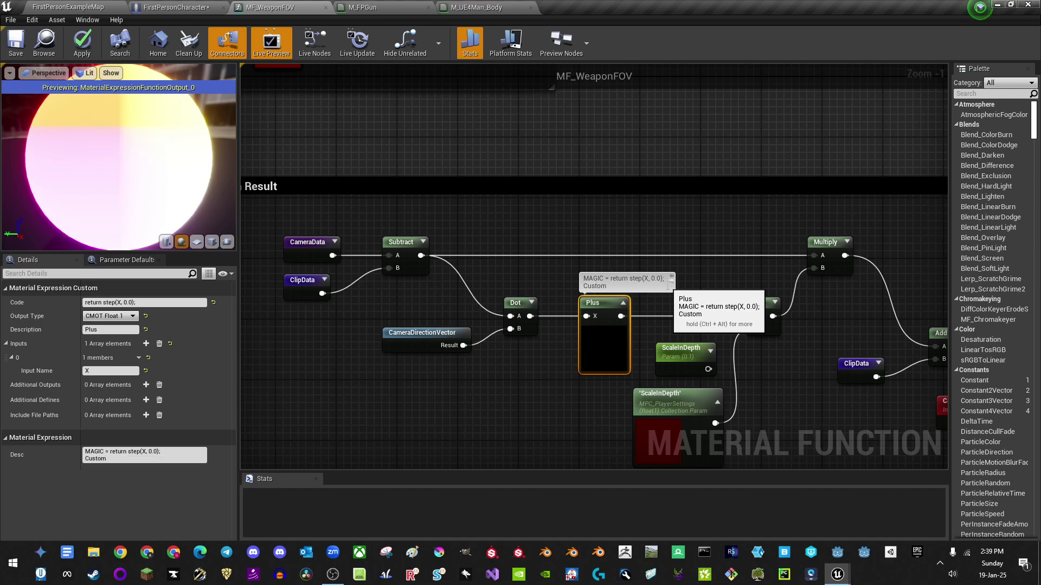
Step: Delete the unconnected ScaleInDepth parameter and move the ScaleInDepth collection parameter node closer to the Max node
right_drag(620, 254, 517, 175)
scroll(502, 207, up, 1)
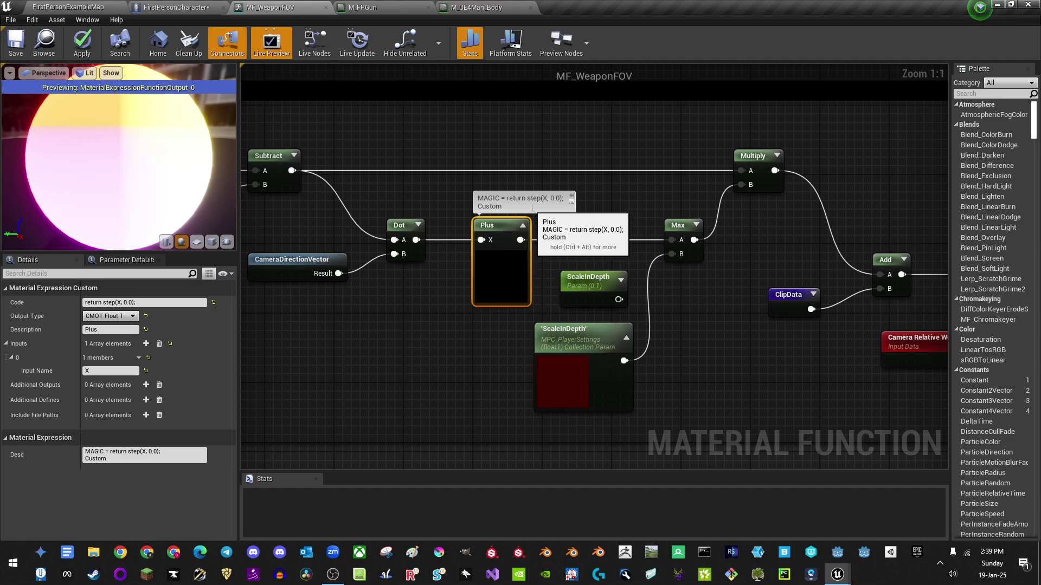
right_drag(636, 312, 519, 304)
click(475, 277)
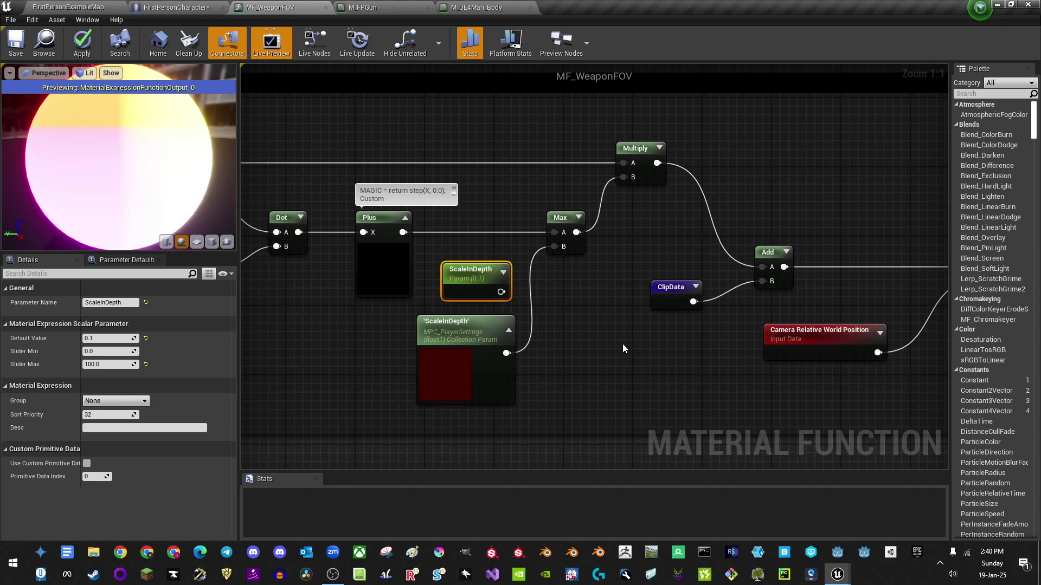
right_drag(623, 344, 573, 328)
click(538, 308)
drag(422, 263, 297, 327)
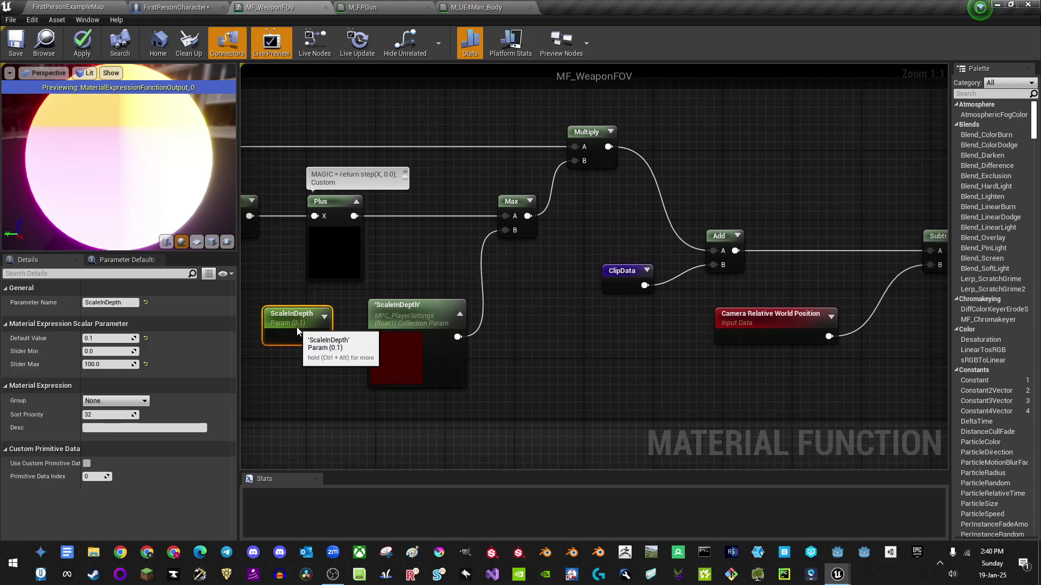
drag(416, 304, 433, 252)
click(274, 314)
key(Delete)
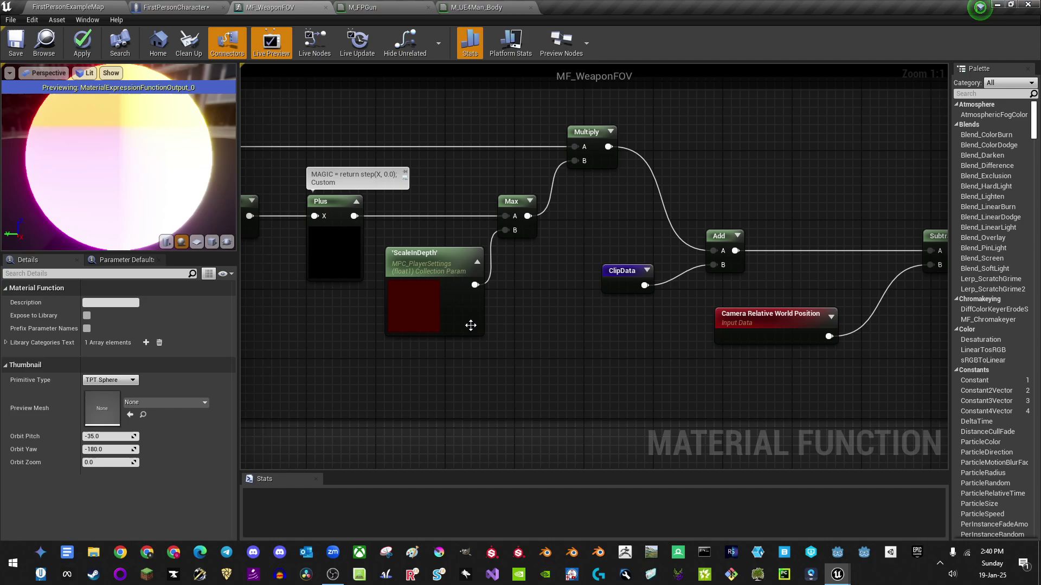
drag(470, 325, 462, 308)
Step: Examine the end of the Flatten Result group, where ClipData is added and Camera Relative World Position is subtracted before the output
right_drag(557, 240, 480, 245)
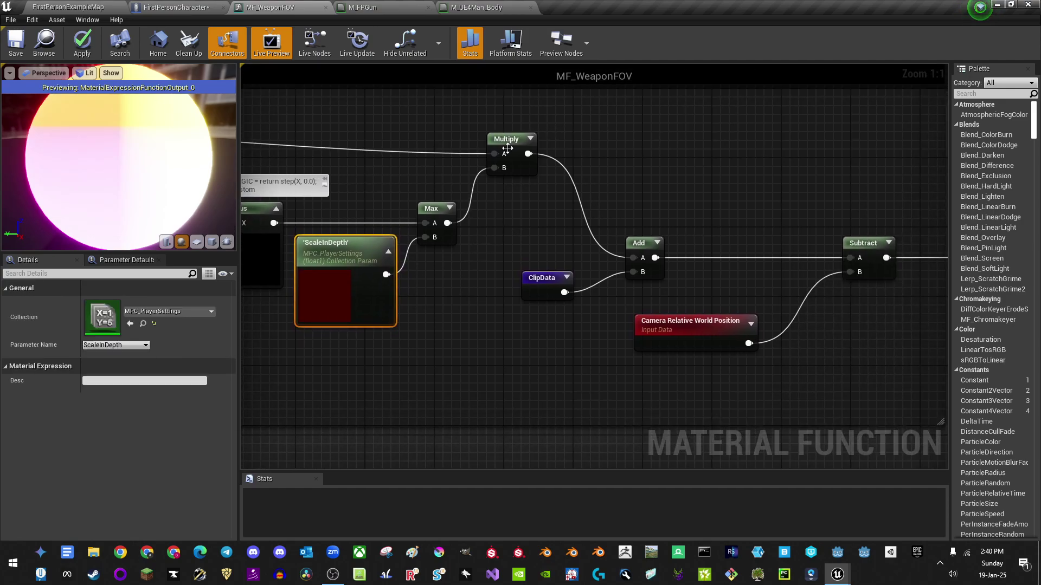
right_drag(572, 205, 458, 216)
right_click(456, 218)
click(662, 180)
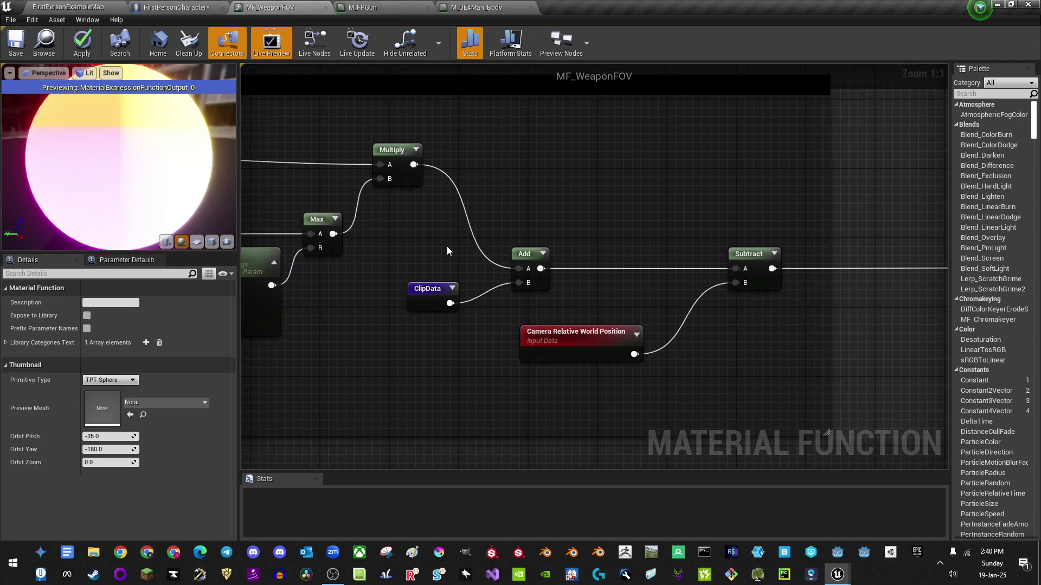
drag(498, 303, 758, 373)
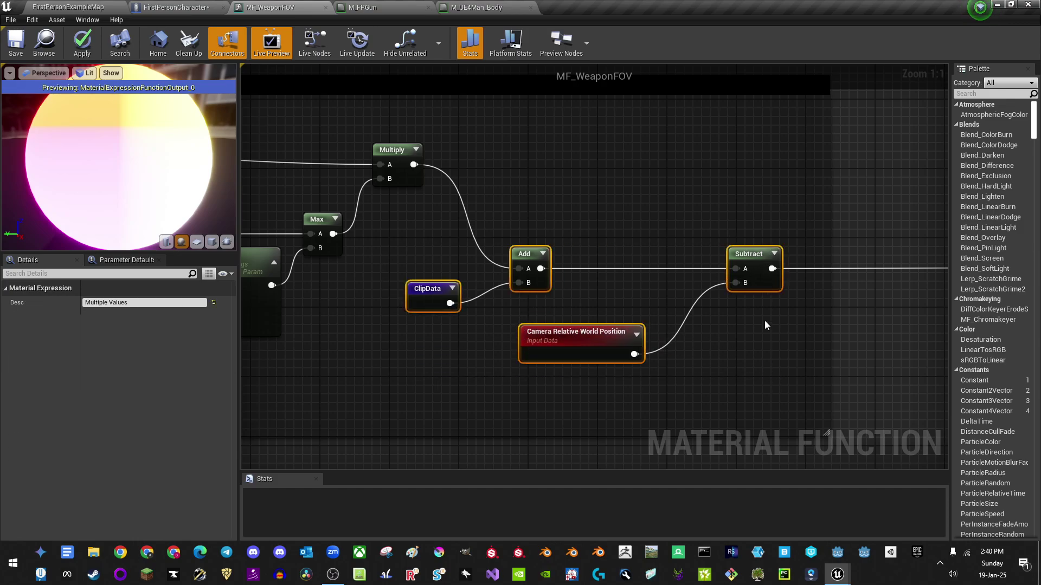
click(591, 336)
scroll(471, 349, down, 4)
right_drag(470, 349, 780, 328)
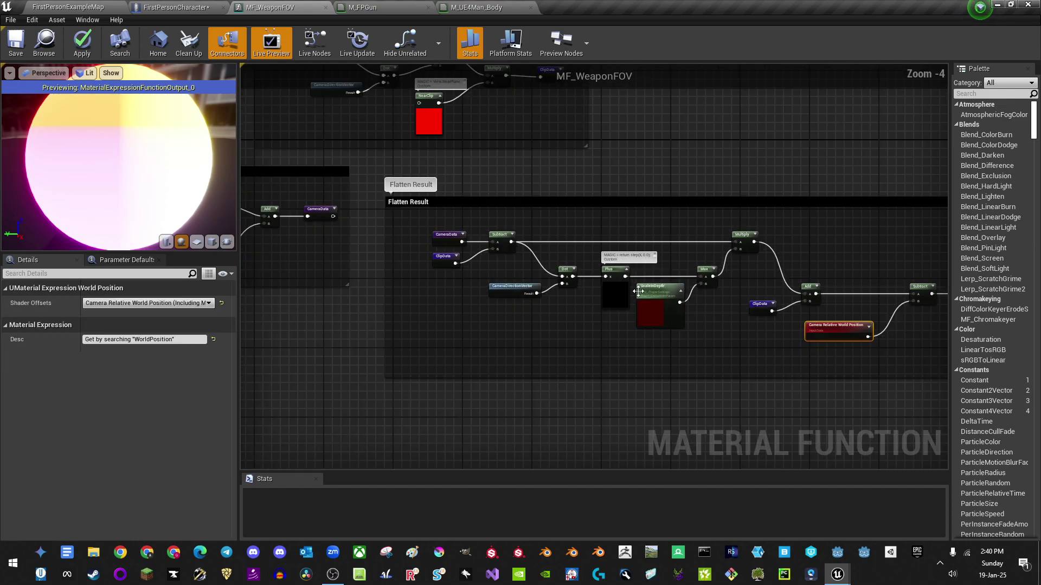
right_drag(515, 262, 247, 200)
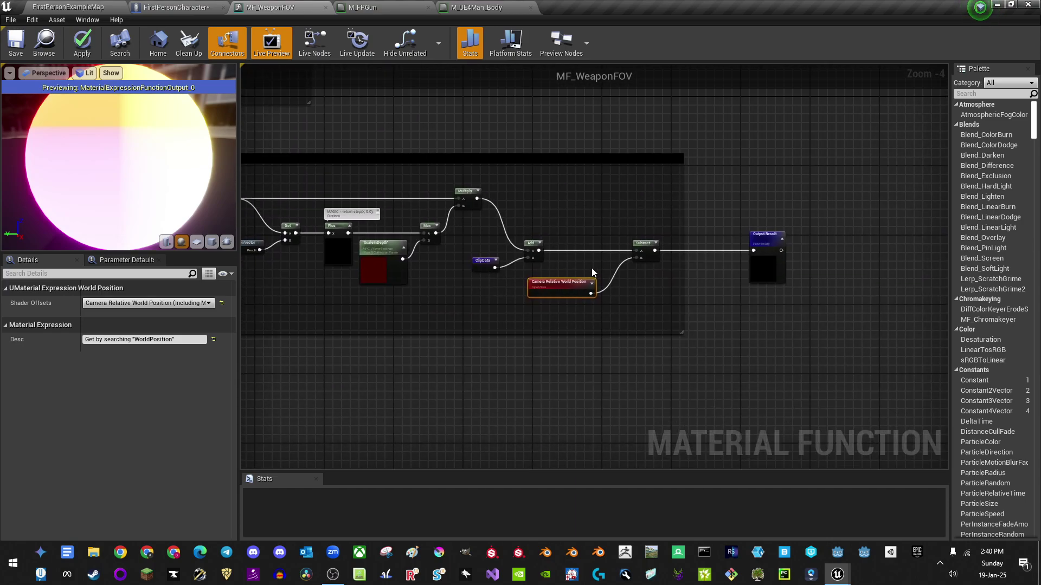
Step: Clear and re-enter the Camera Relative World Position node's comment as Get by searching "WorldPosition"
right_click(547, 281)
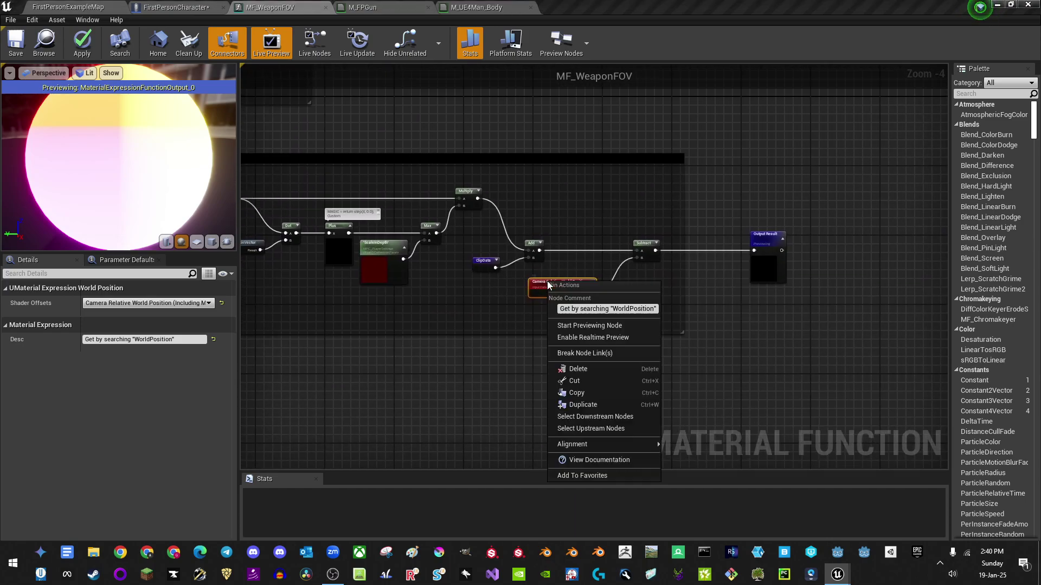
key(BackSpace)
click(659, 317)
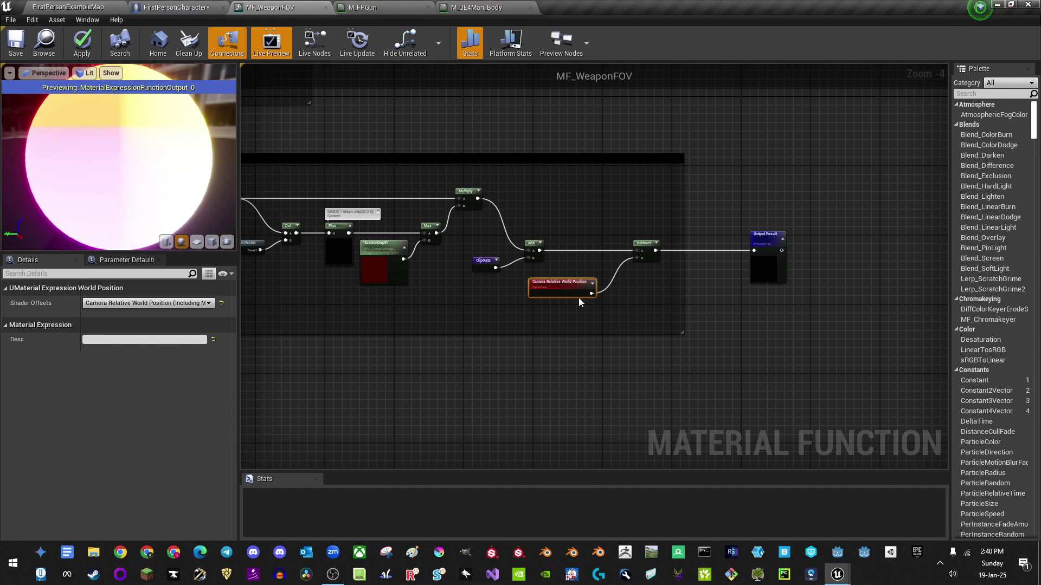
right_drag(578, 297, 572, 294)
right_click(554, 282)
text(Get by searching "WorldPosition")
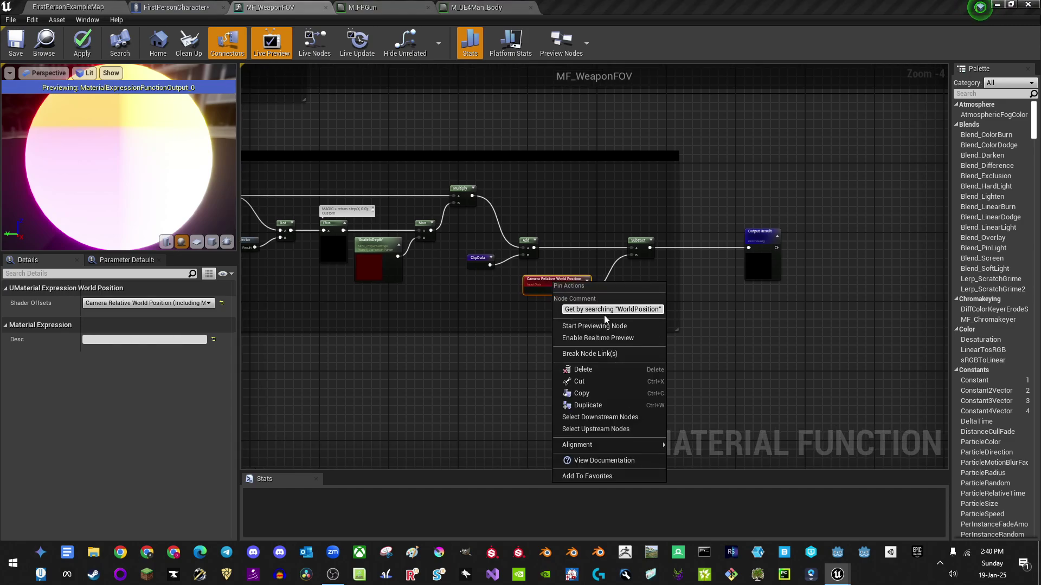
click(630, 262)
scroll(629, 262, up, 3)
right_drag(637, 352, 639, 351)
scroll(656, 317, up, 1)
right_drag(656, 317, 552, 282)
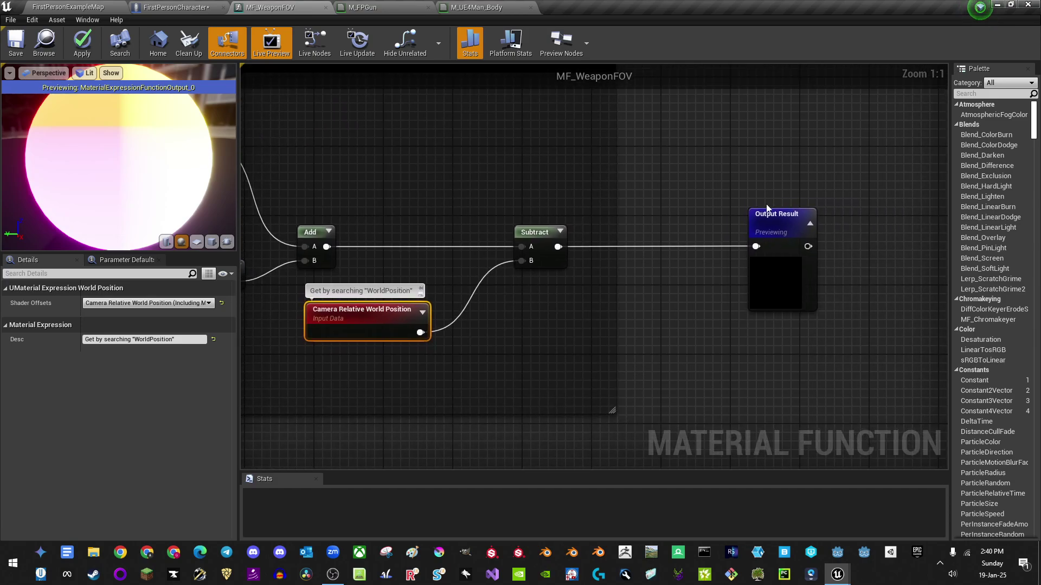
Step: Select the Output Result node and apply the changes to the MF_WeaponFOV material function
click(769, 212)
right_drag(683, 271, 706, 267)
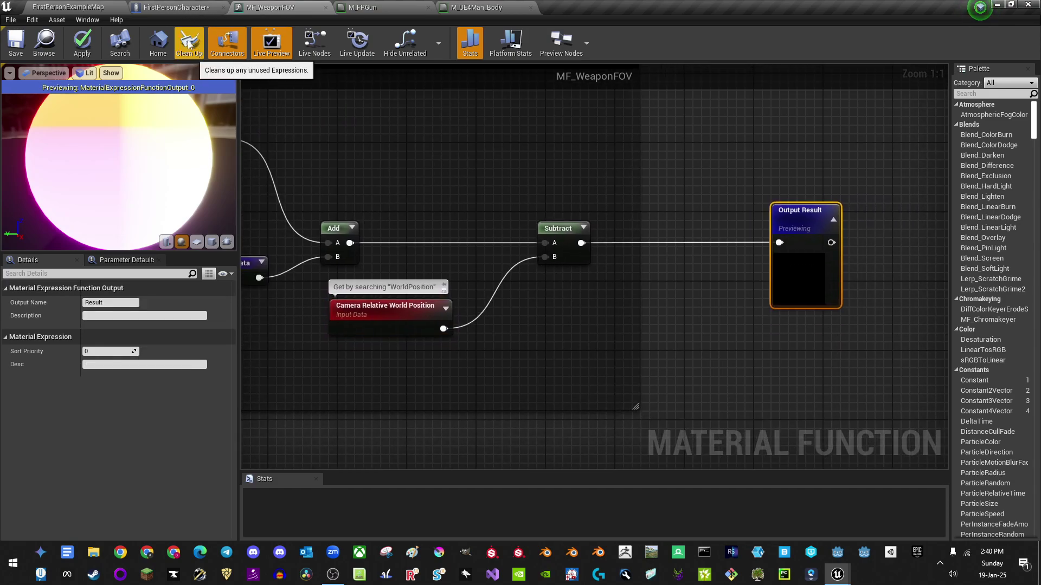
click(81, 46)
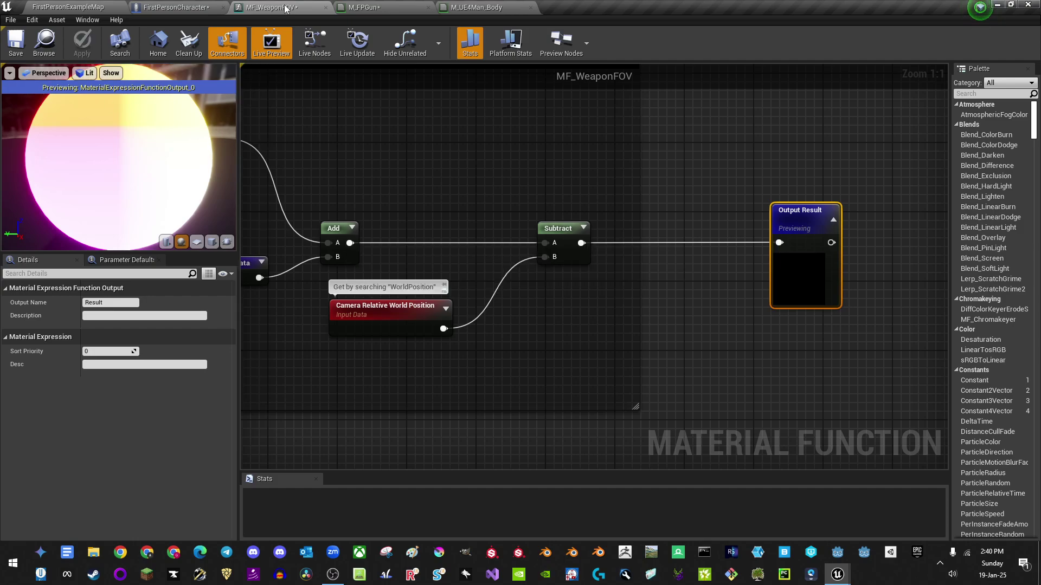
Step: In M_FPGun, connect the MF_WeaponFOV result to the WorldPositionOffset input of MakeMaterialAttributes and apply the material
click(175, 7)
click(374, 8)
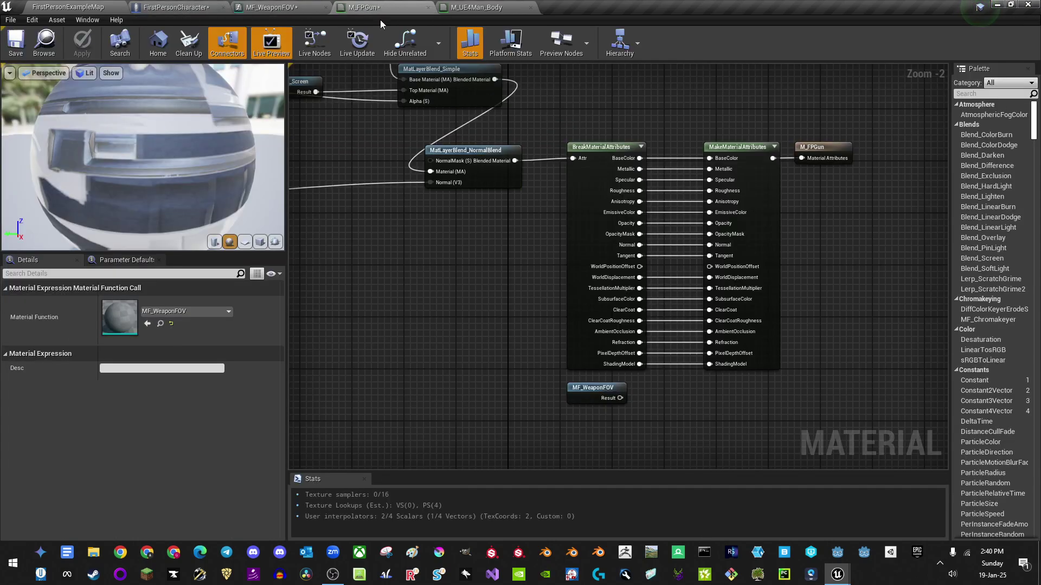
right_drag(380, 241, 313, 220)
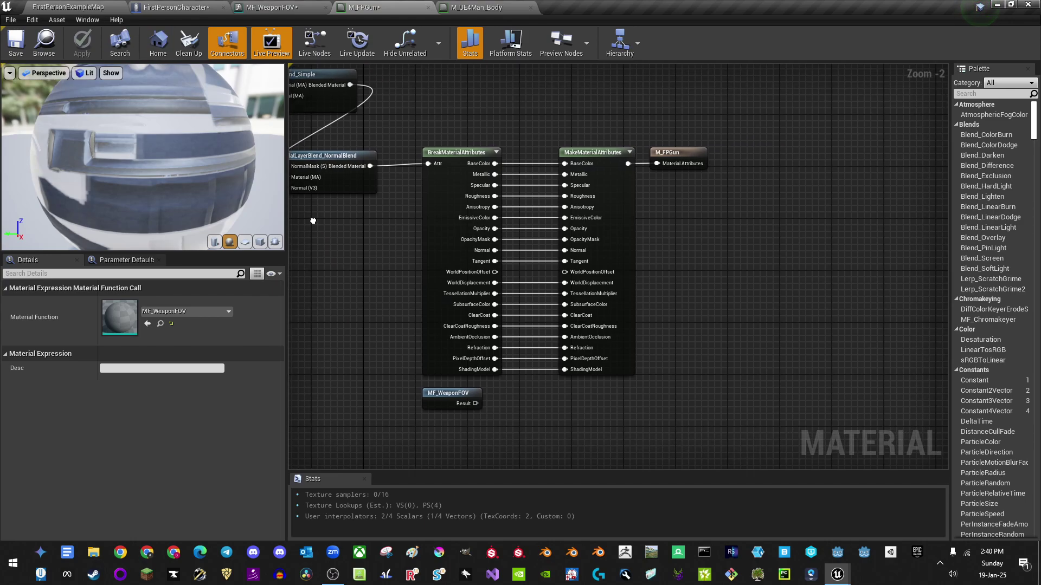
click(439, 152)
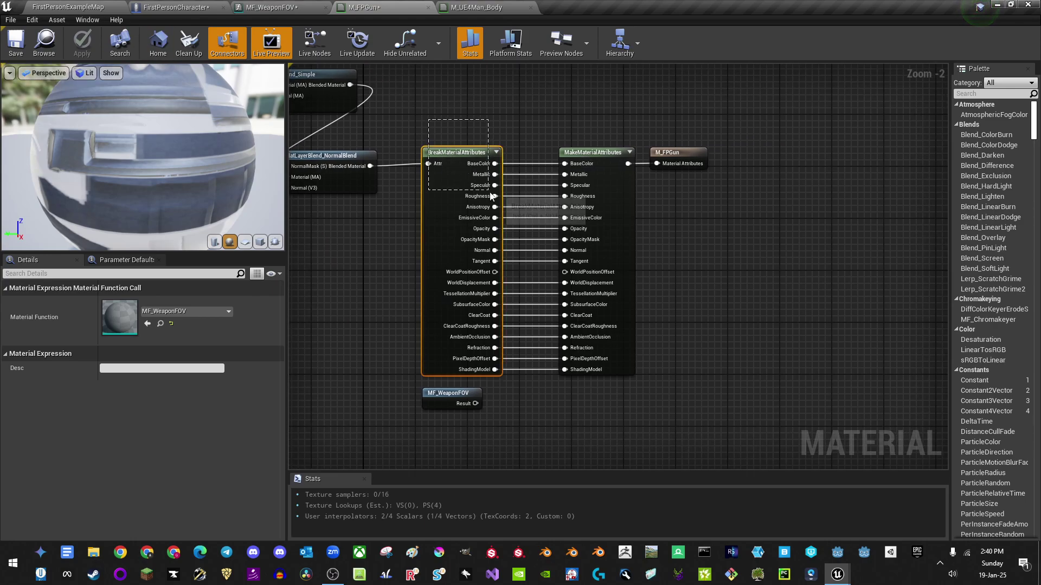
drag(449, 114, 487, 213)
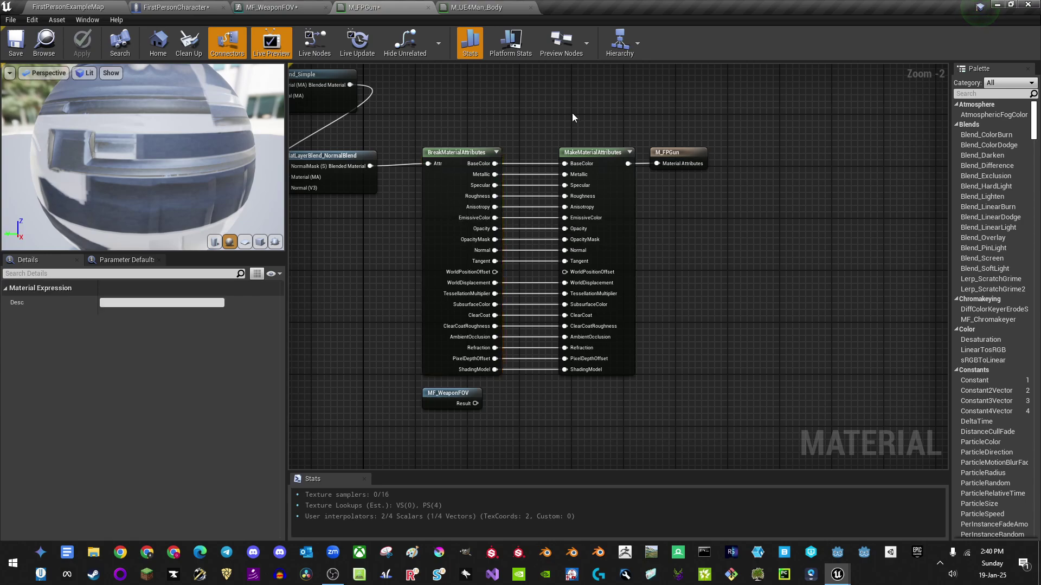
click(592, 152)
drag(476, 404, 564, 271)
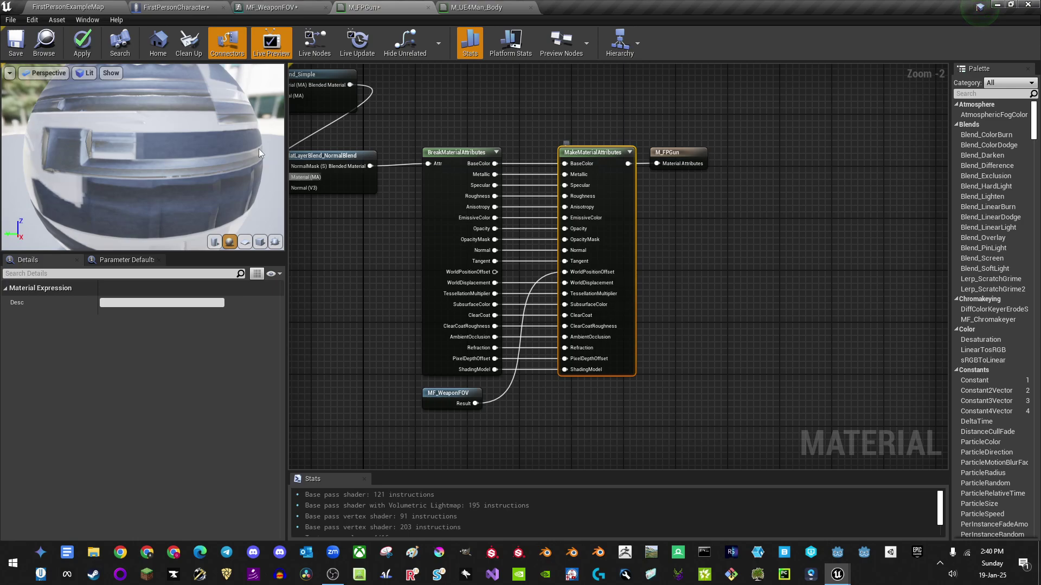
click(90, 44)
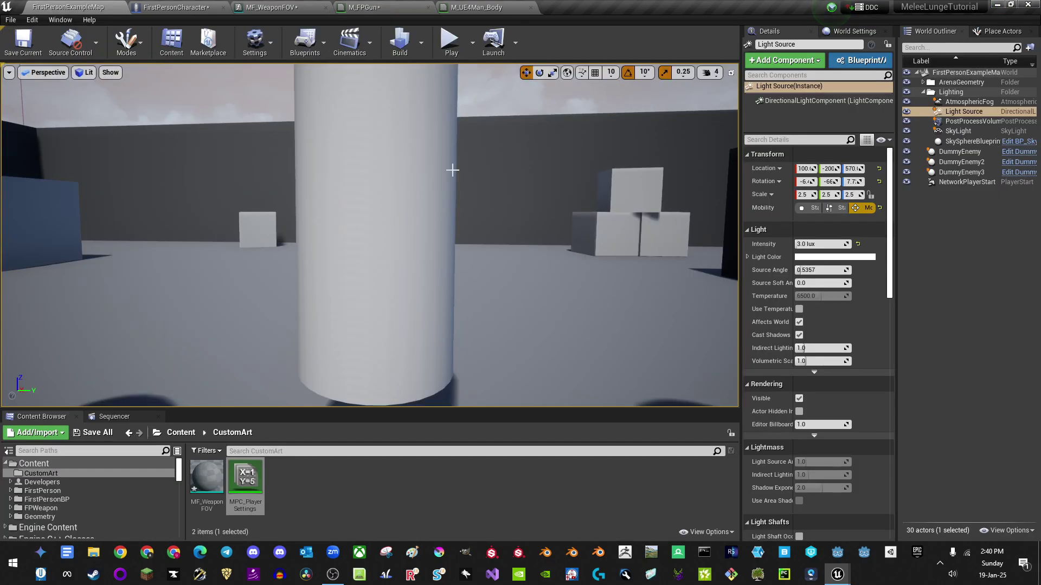
Step: Play the FirstPersonExampleMap level and walk up to and away from the pillars to check the weapon for clipping
click(450, 45)
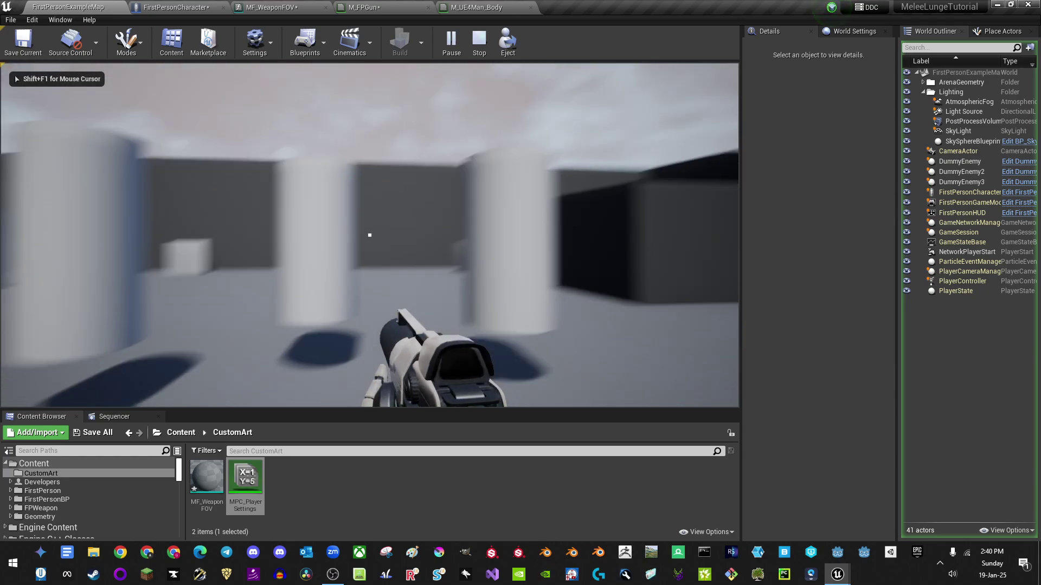
key(w)
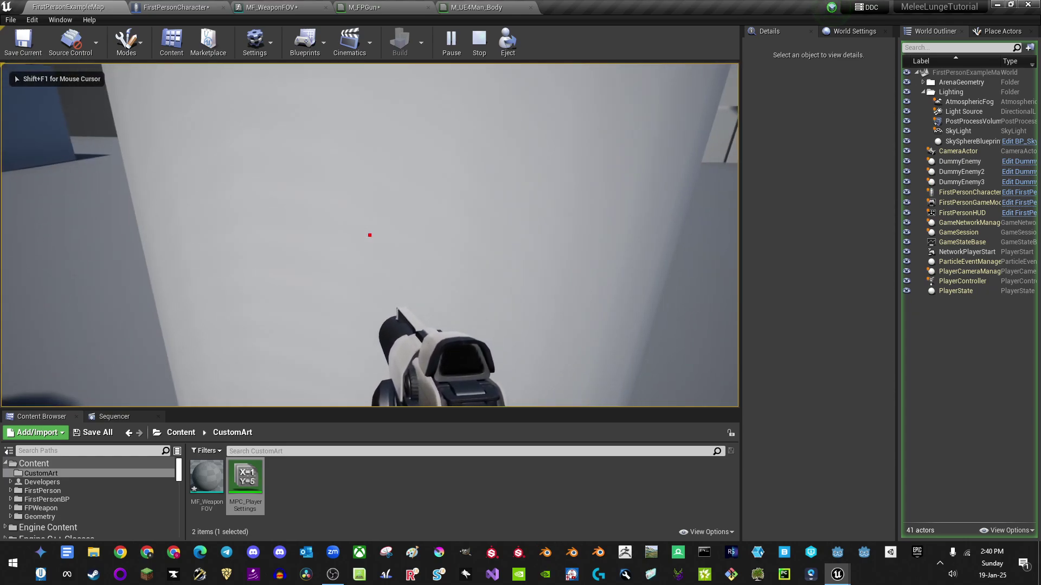
key(s)
key(w)
key(s)
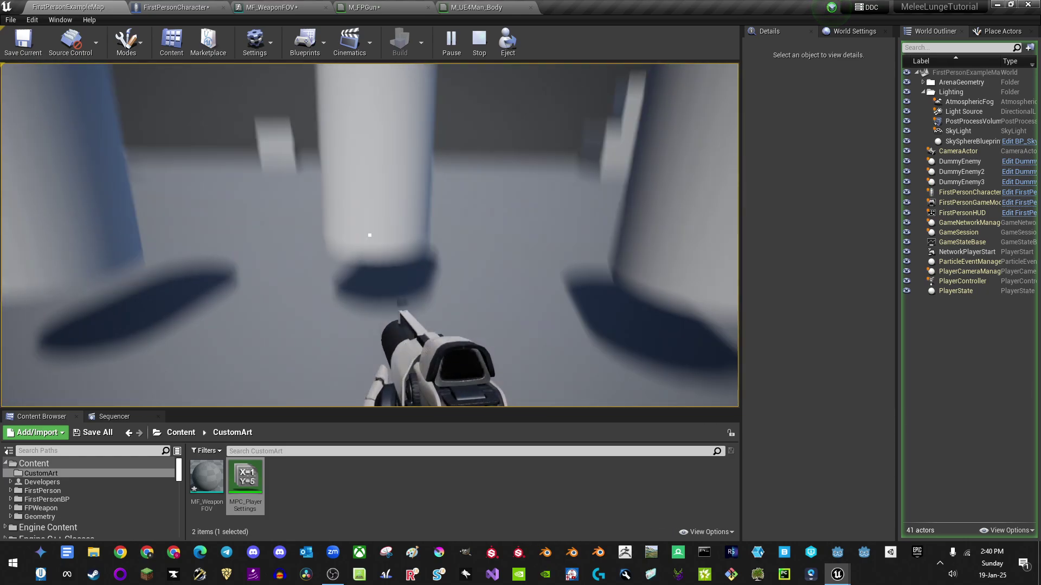
Step: Eject from the player, preview FOV Weapon values up to about 168 in MPC_PlayerSettings, reset it to 90, and stop playing
key(F8)
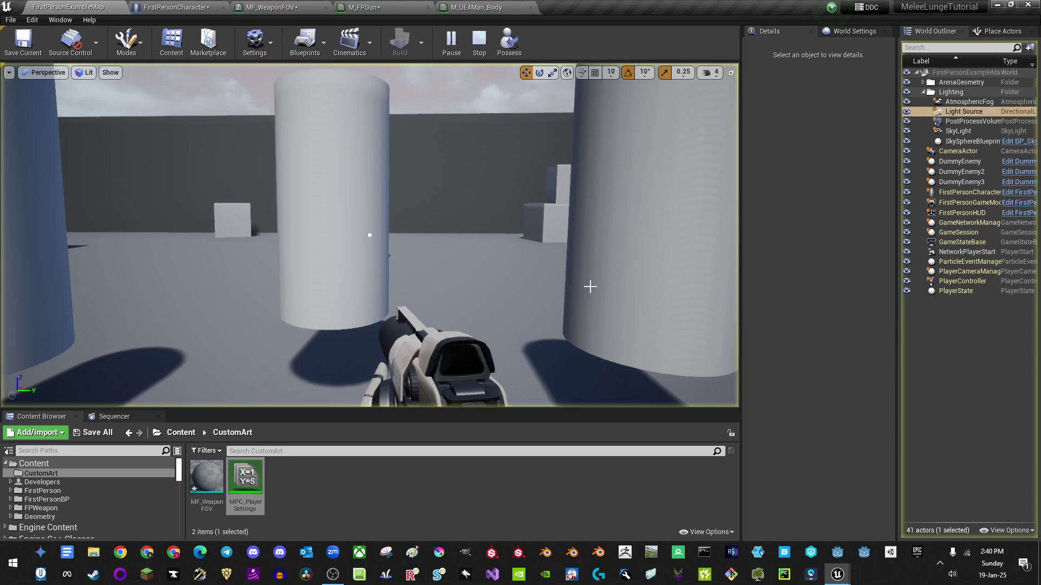
mouse_move(837, 574)
click(956, 536)
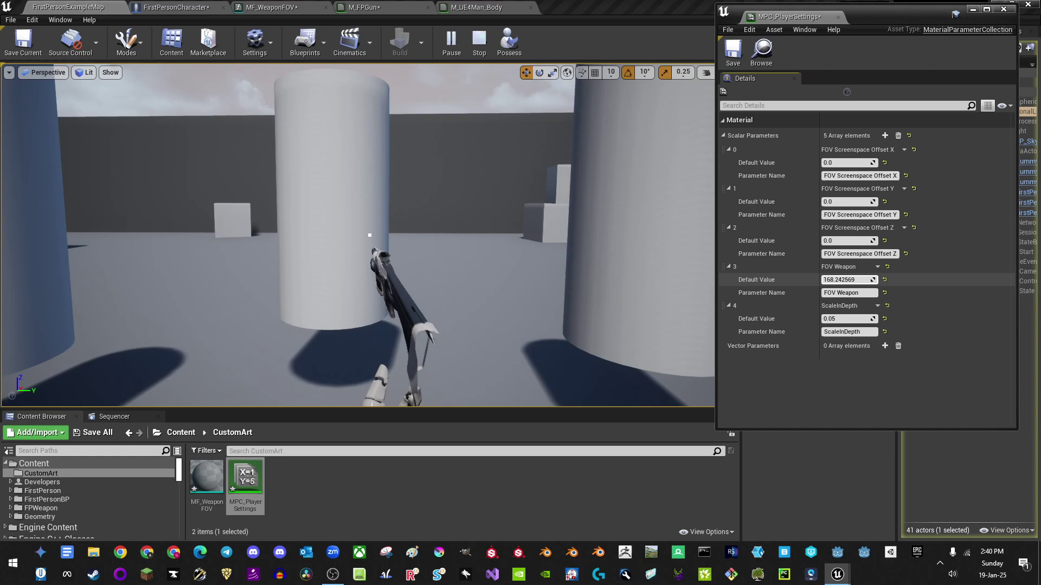
drag(846, 280, 868, 280)
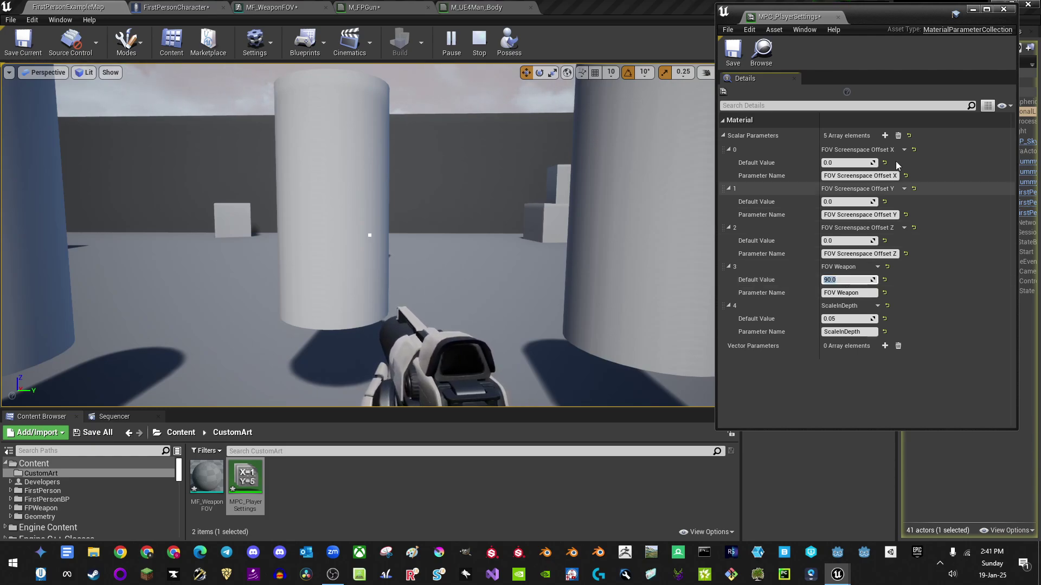
key(Escape)
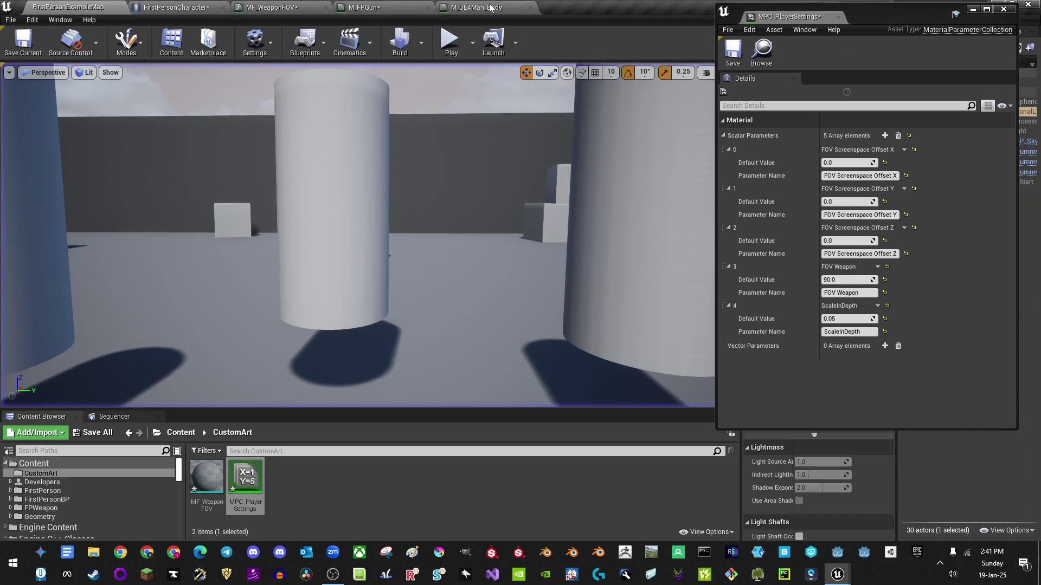
Step: Copy the BreakMaterialAttributes, MakeMaterialAttributes and MF_WeaponFOV nodes from M_FPGun into M_UE4Man_Body, wire them in before its material output, and apply the material
click(488, 7)
click(396, 7)
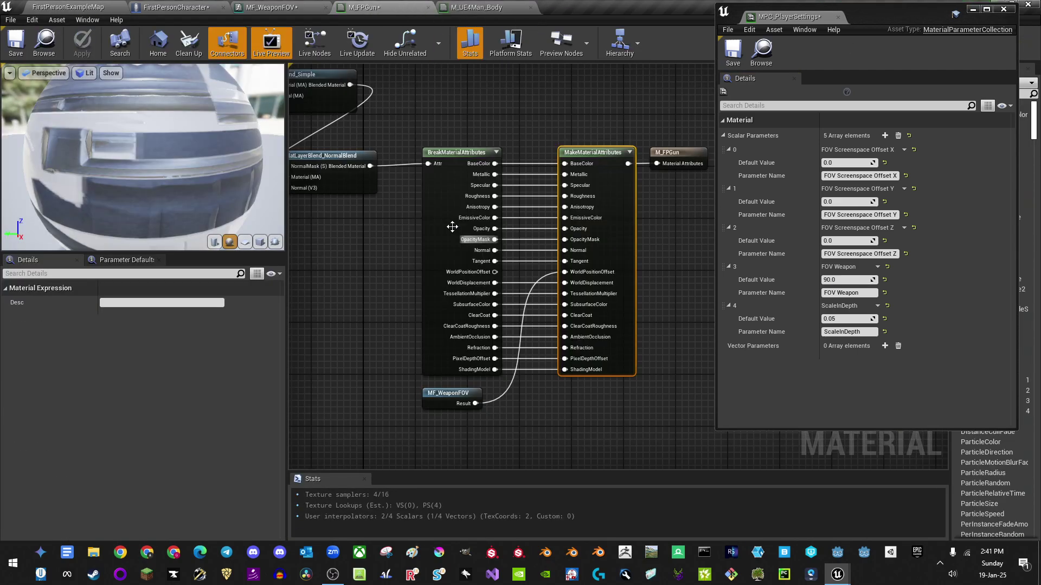
drag(416, 107, 616, 421)
click(453, 7)
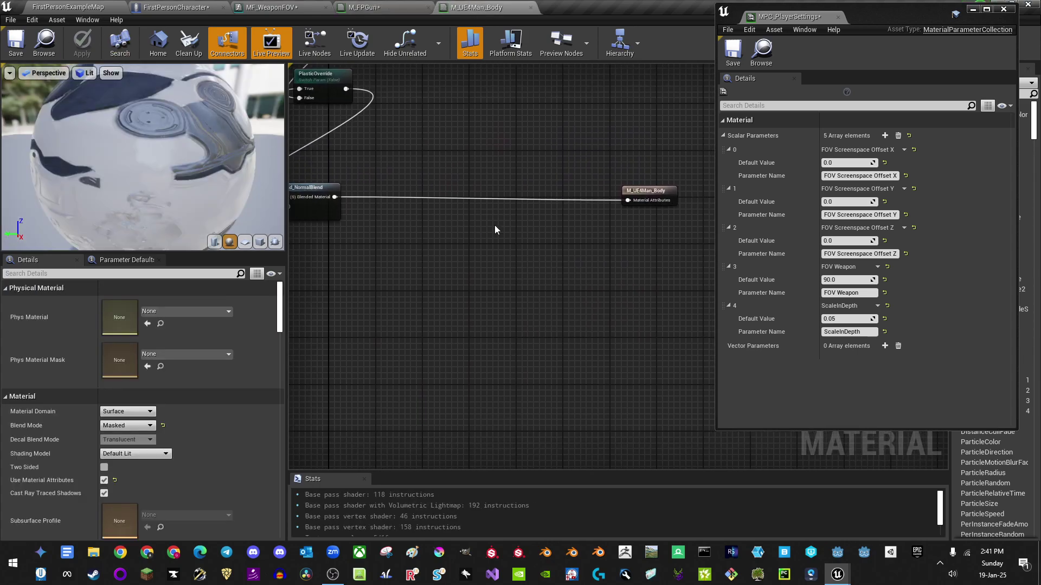
key(ctrl+v)
drag(573, 203, 629, 200)
click(83, 43)
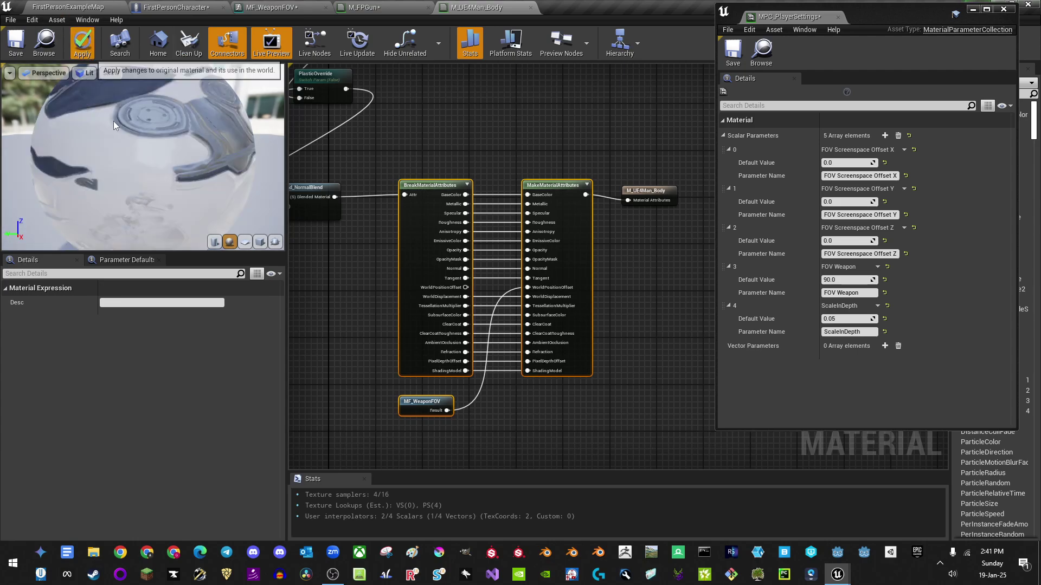
Step: Play the FirstPersonExampleMap level and walk up against the nearest pillar to check the arms and weapon for clipping
click(378, 5)
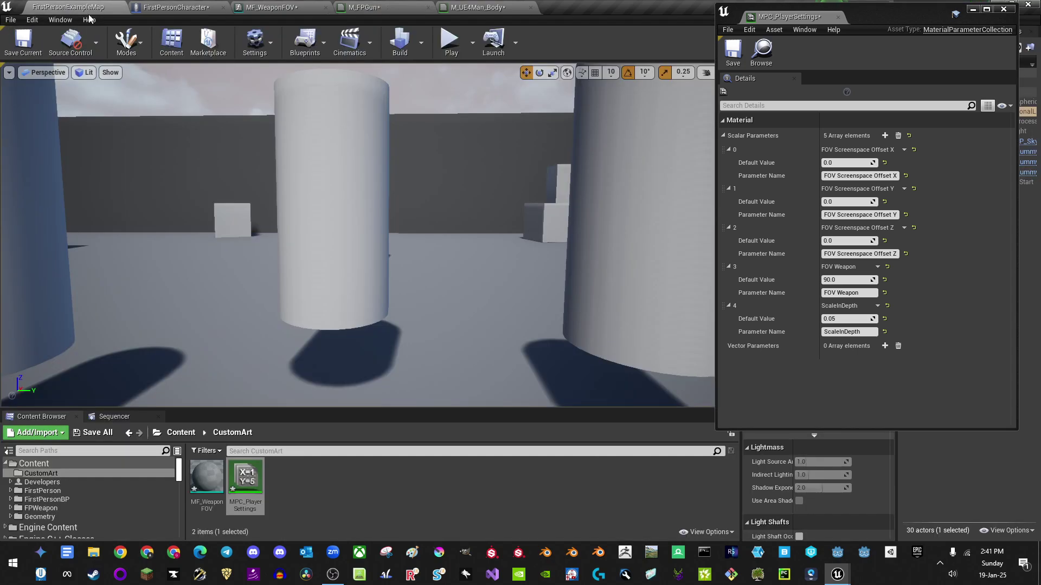
click(68, 6)
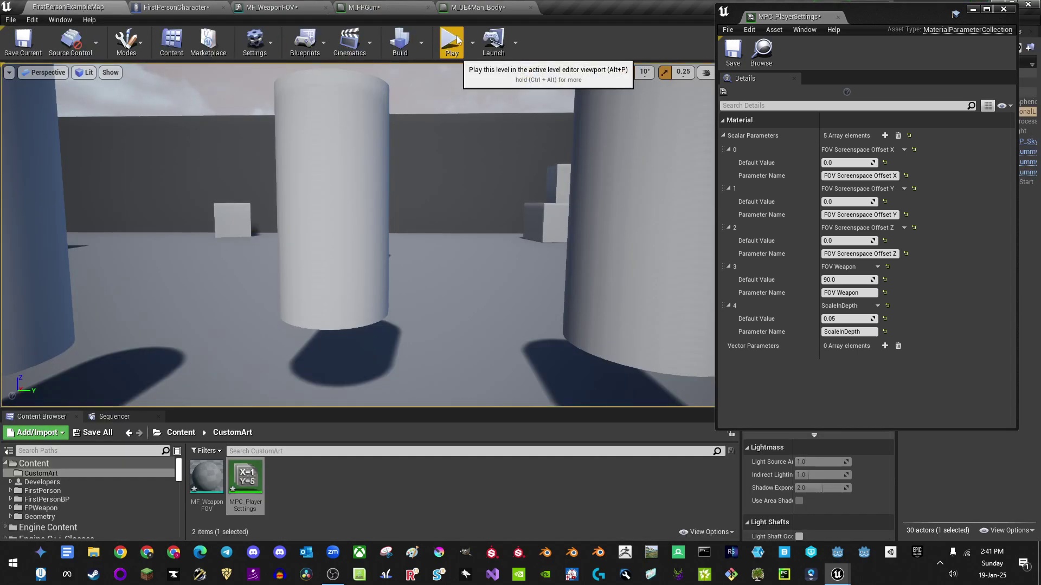
click(451, 43)
key(w)
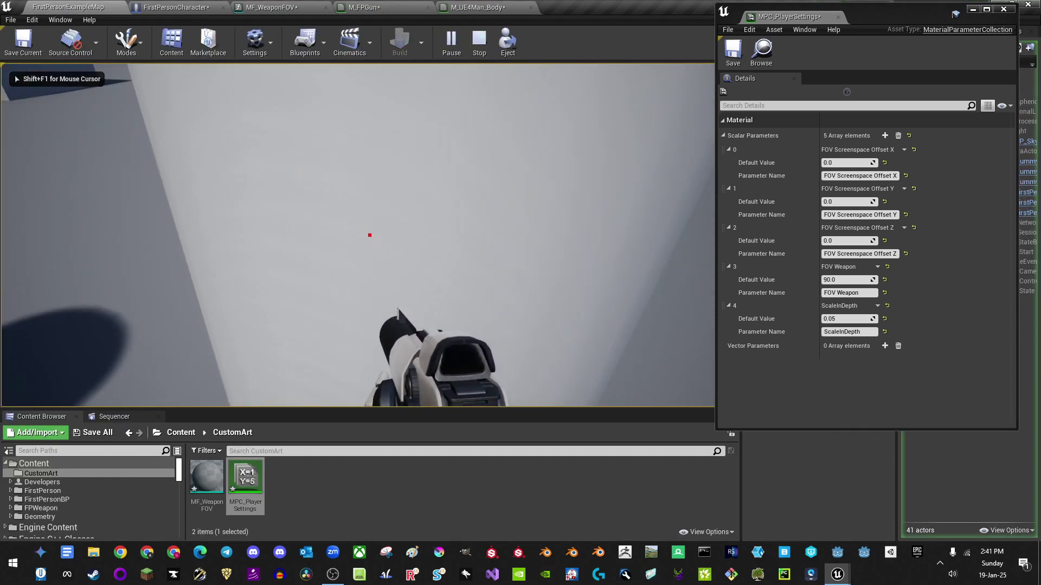
Step: Eject from the player and fly the camera around the flattened arms and gun beside the pillar to inspect them
key(F8)
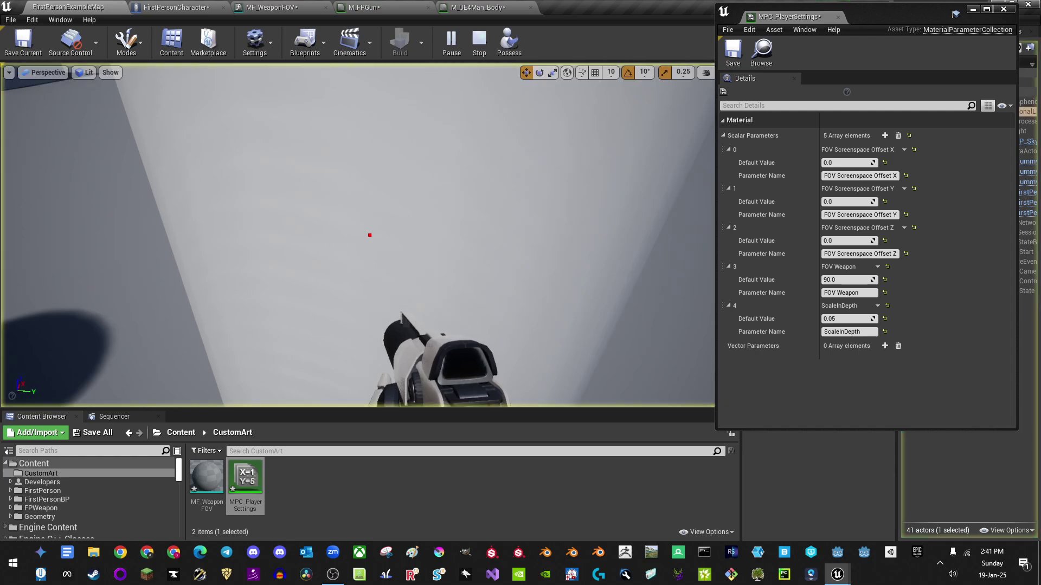
key(f)
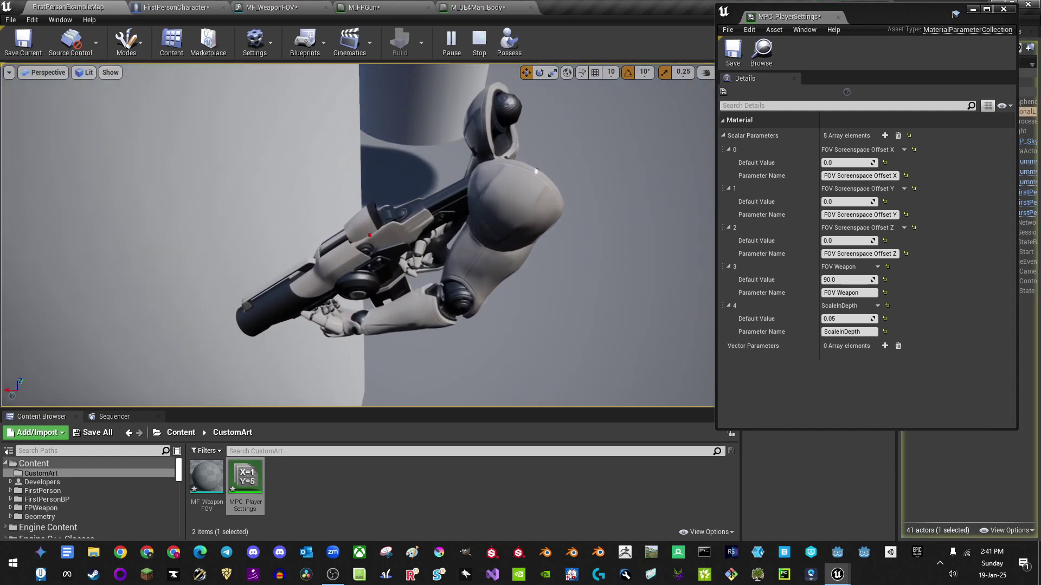
key(s)
key(w)
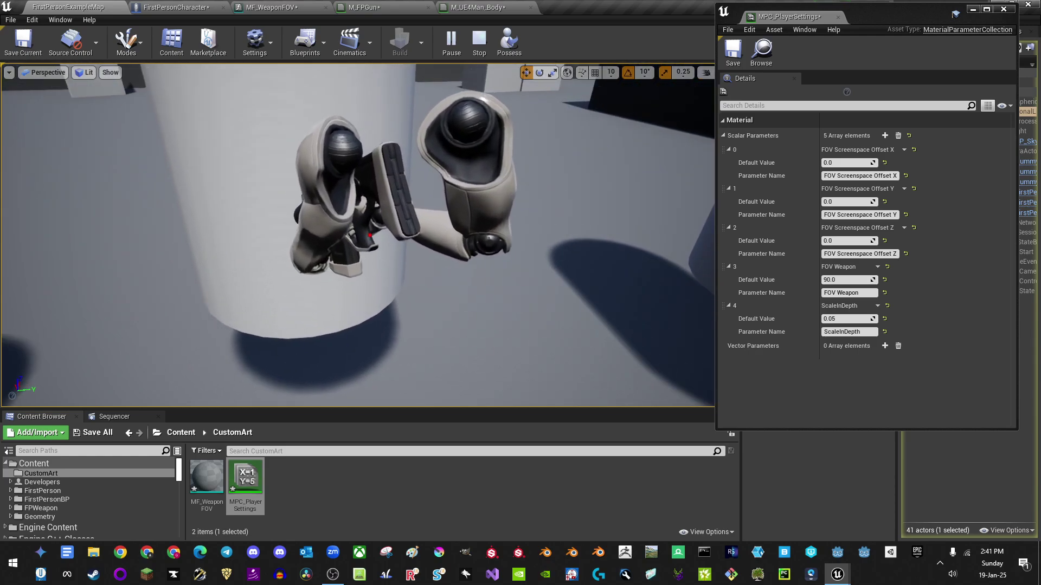
key(s)
key(w)
key(s)
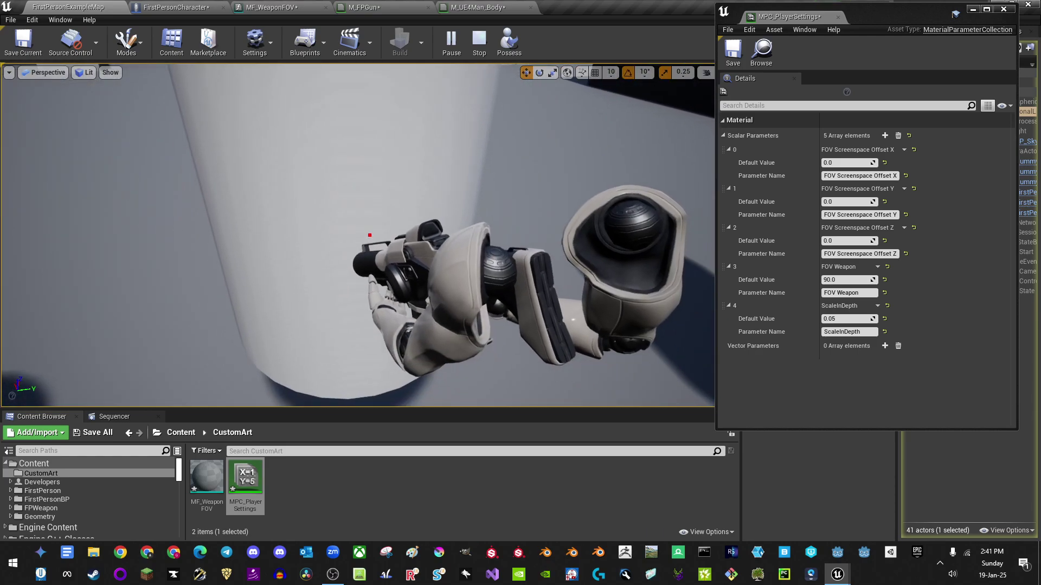
key(s)
Step: Possess the player again, back away from the pillar, and eject once more to view the arms and gun from the side
key(F8)
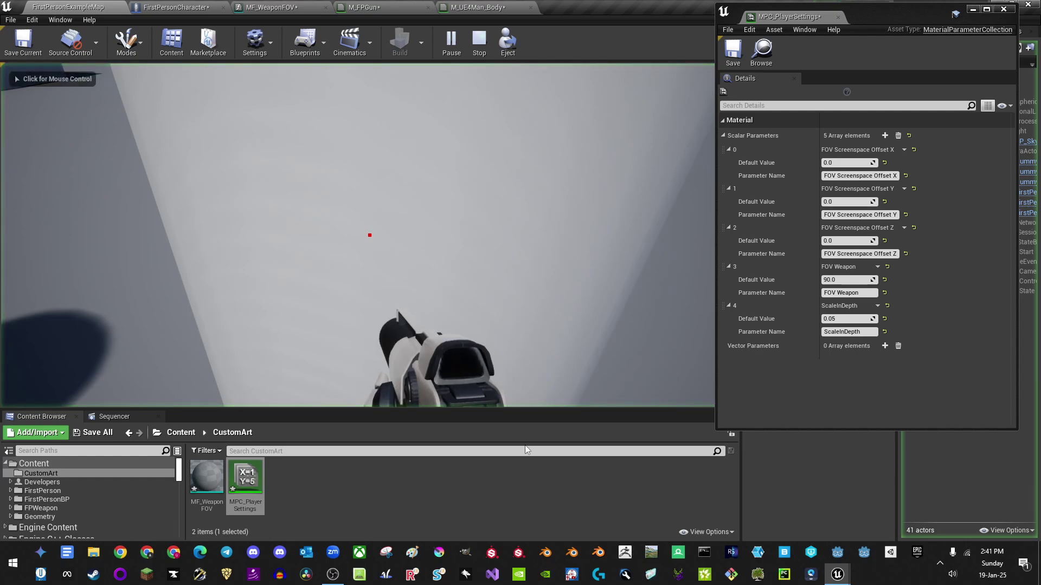
key(s)
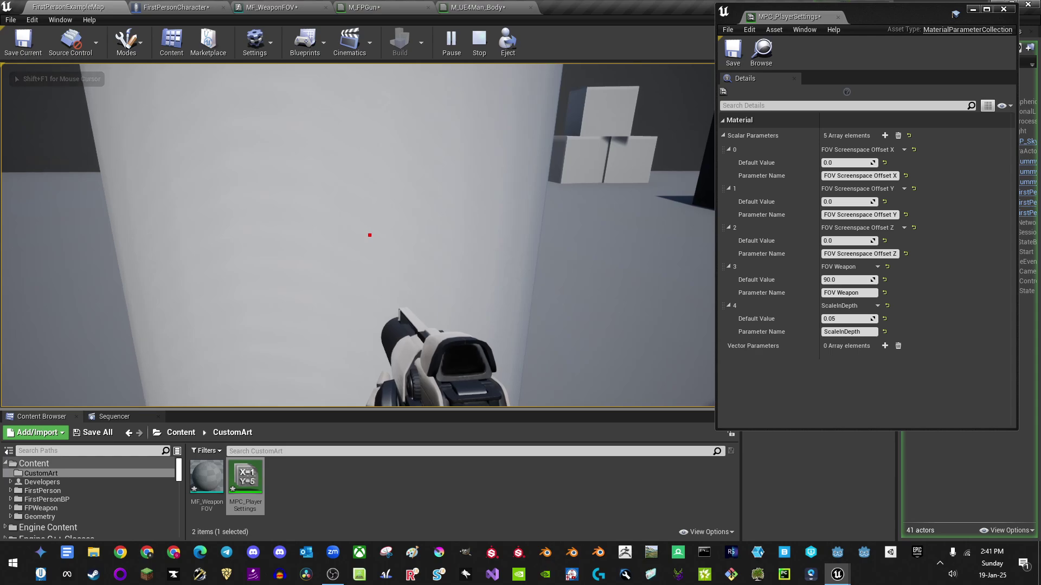
key(F8)
key(s)
right_drag(423, 297, 482, 303)
key(a)
Step: Examine the Flatten Result section of MF_WeaponFOV, including the ScaleInDepth parameter and the settings of the custom Plus node
click(262, 7)
right_drag(298, 217, 426, 224)
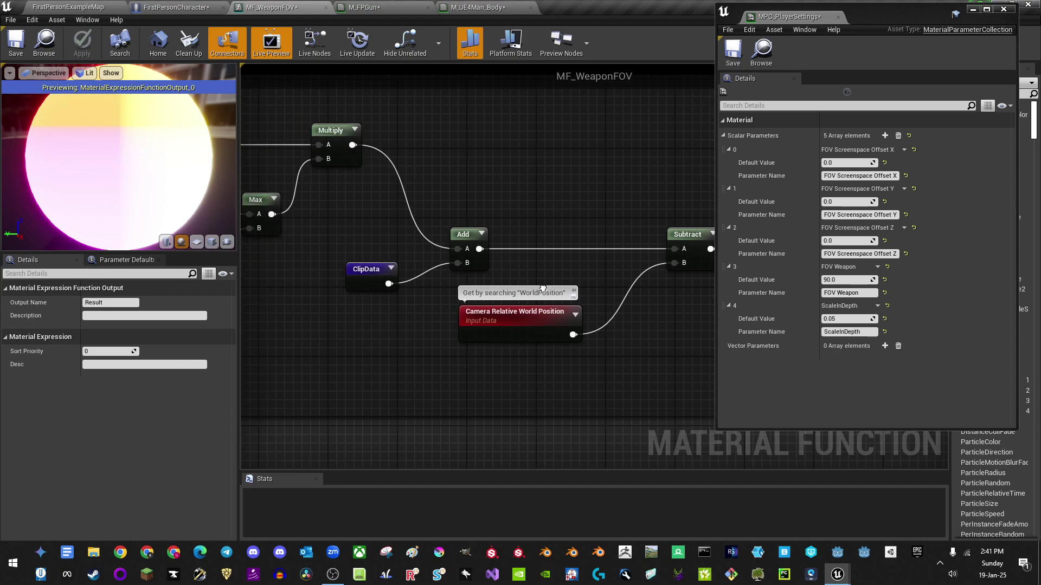
scroll(314, 244, down, 4)
right_drag(296, 242, 548, 273)
scroll(452, 301, up, 3)
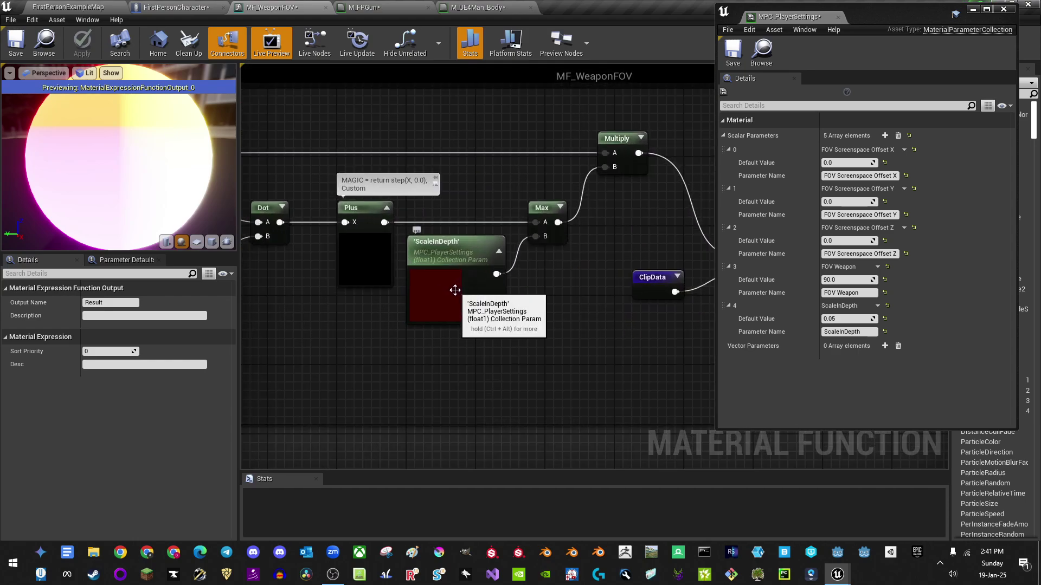
scroll(451, 302, down, 2)
scroll(450, 301, up, 2)
click(450, 301)
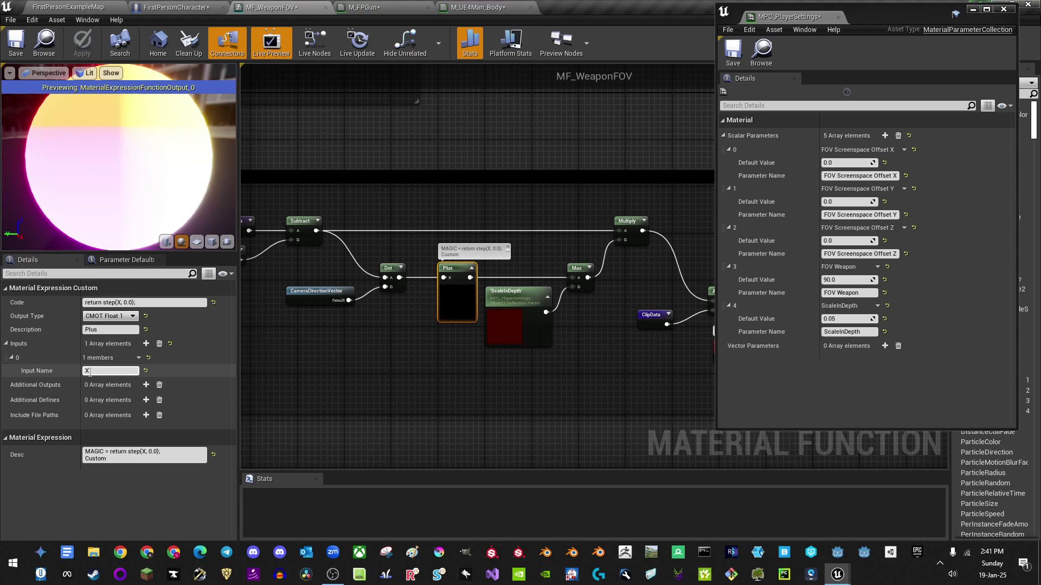
right_drag(400, 209, 457, 218)
scroll(456, 218, down, 6)
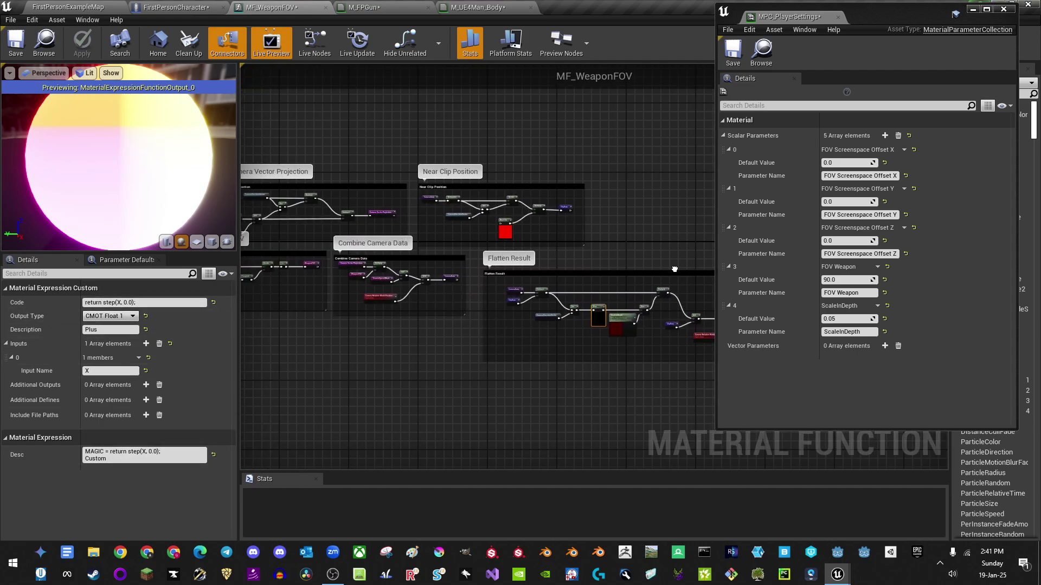
scroll(496, 231, down, 2)
right_drag(597, 241, 484, 233)
Step: Review the M_UE4Man_Body material graph and select its MF_WeaponFOV function node
click(446, 7)
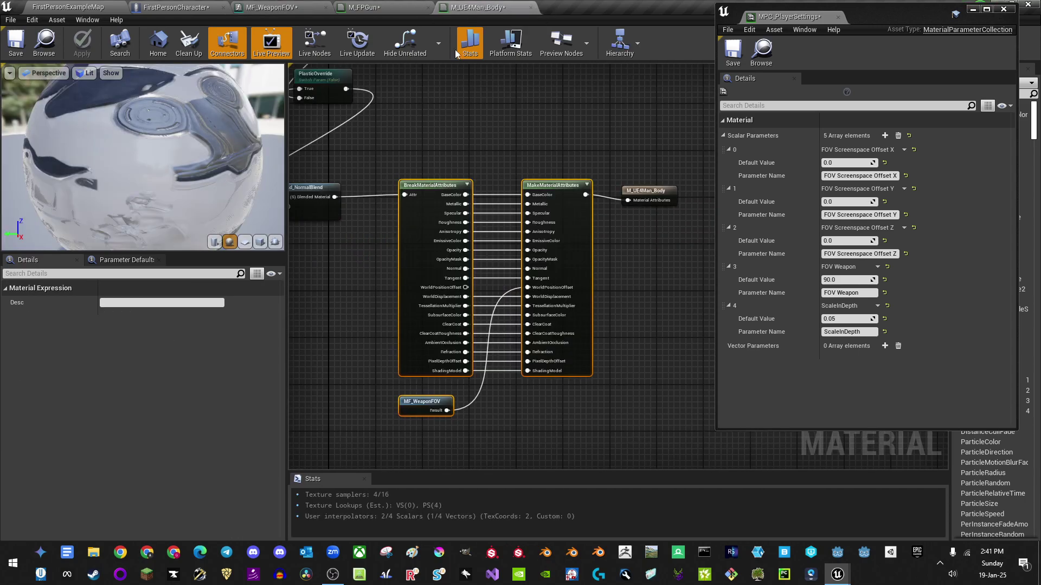
right_drag(427, 300, 435, 289)
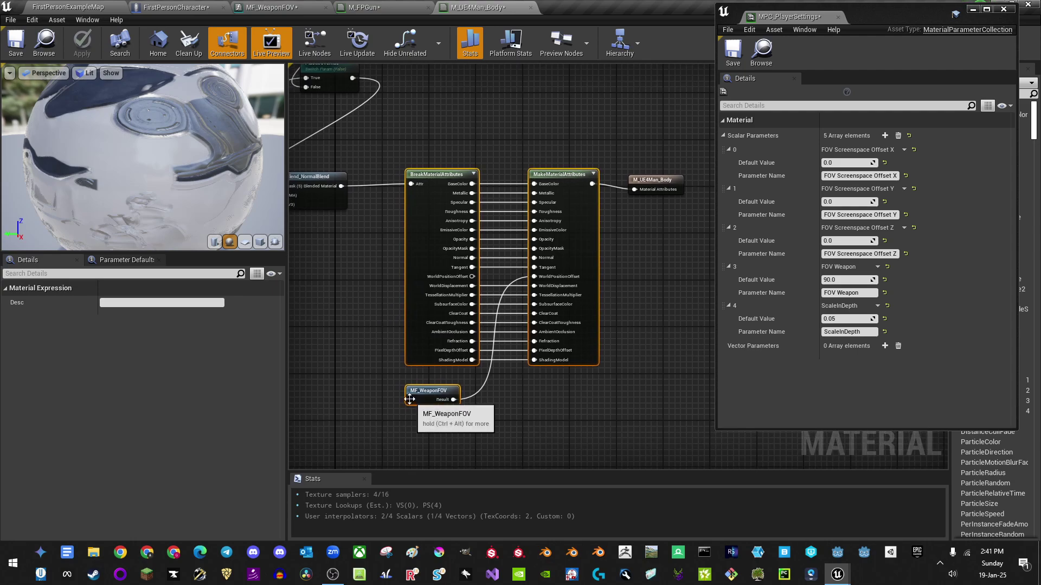
drag(377, 385, 476, 418)
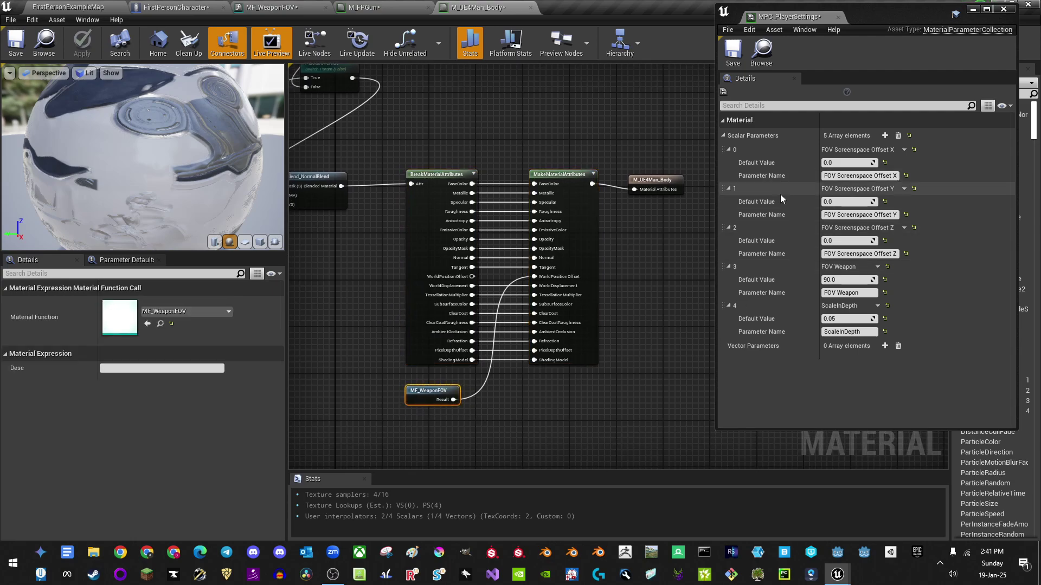
Step: In the running level, set MPC_PlayerSettings' FOV Weapon to about 107, FOV Screenspace Offset X to about 4.9 and Offset Y to about 23.2
key(alt+p)
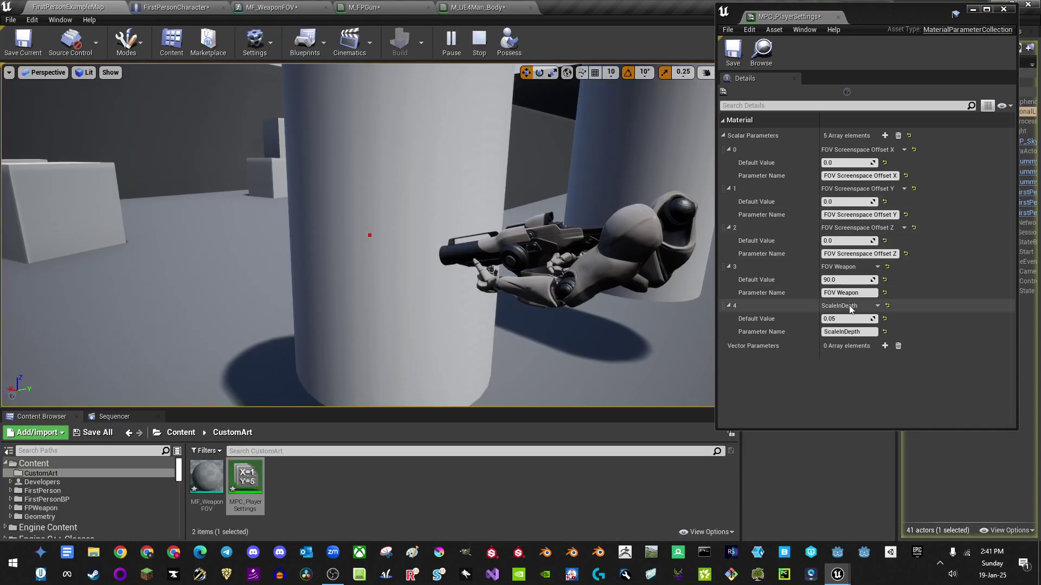
mouse_move(845, 280)
mouse_down()
mouse_move(813, 280)
mouse_move(857, 280)
mouse_up()
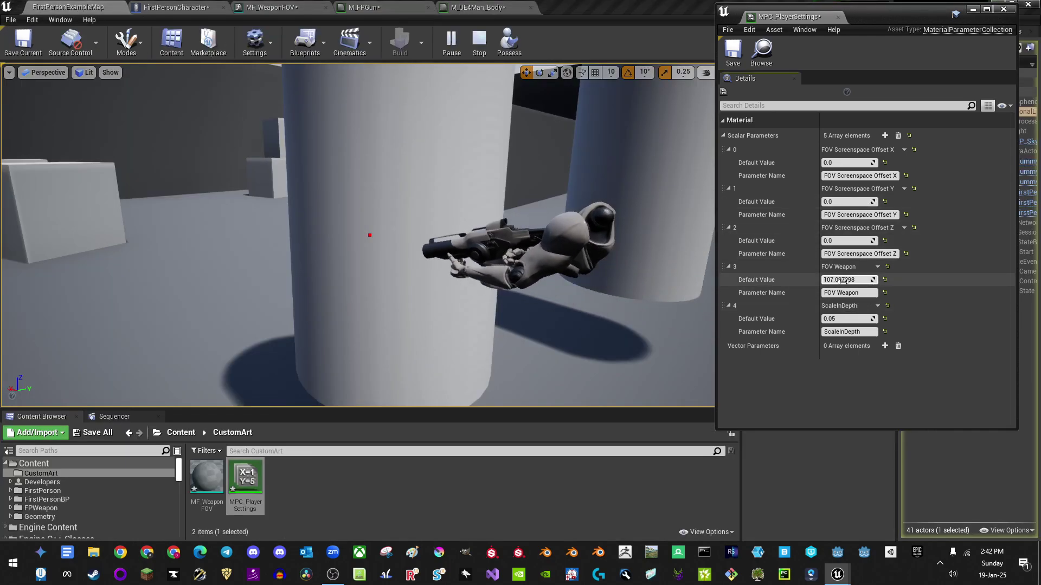
mouse_move(838, 163)
mouse_down()
mouse_move(878, 163)
mouse_move(842, 163)
mouse_up()
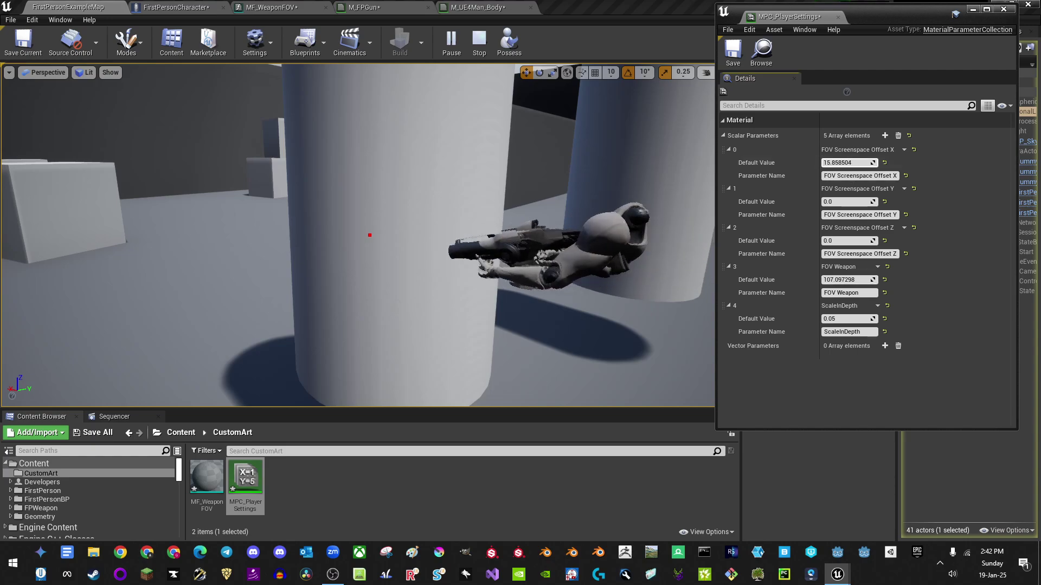
mouse_move(840, 202)
mouse_down()
mouse_move(867, 202)
mouse_move(846, 202)
mouse_up()
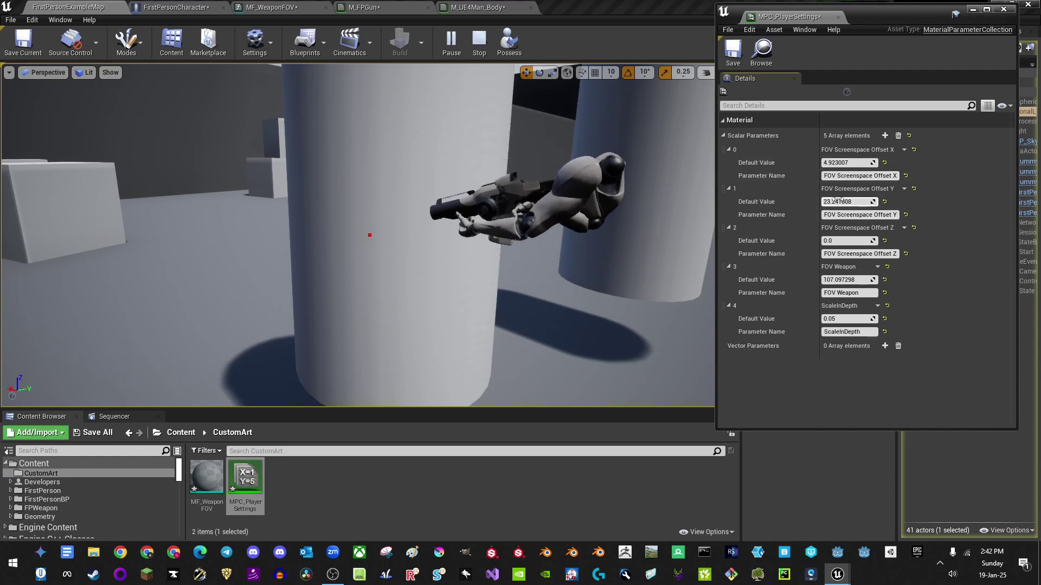